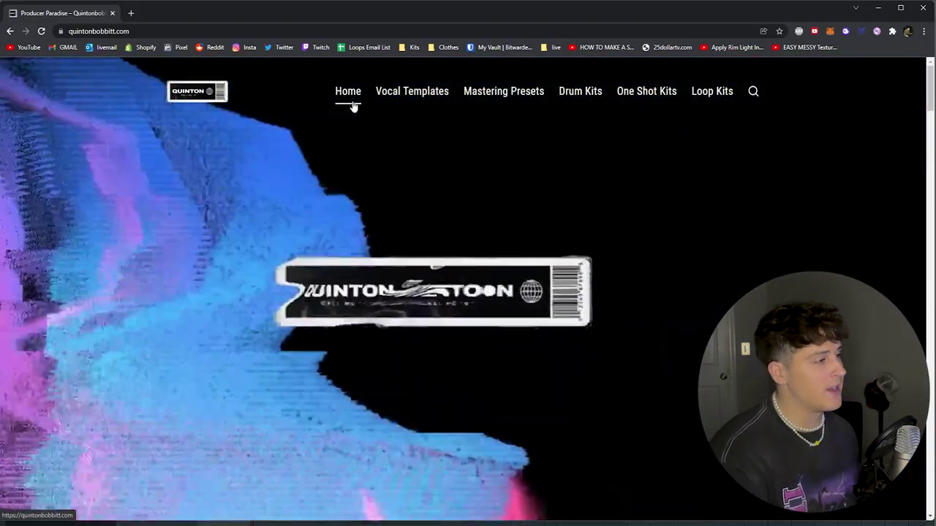
# Look through the site's home page at the CYBËR - Sound Kit [Bundle] offer and the list of what it includes
pyautogui.scroll(-5, 469, 203)
pyautogui.scroll(-2, 470, 203)
pyautogui.scroll(1, 302, 192)
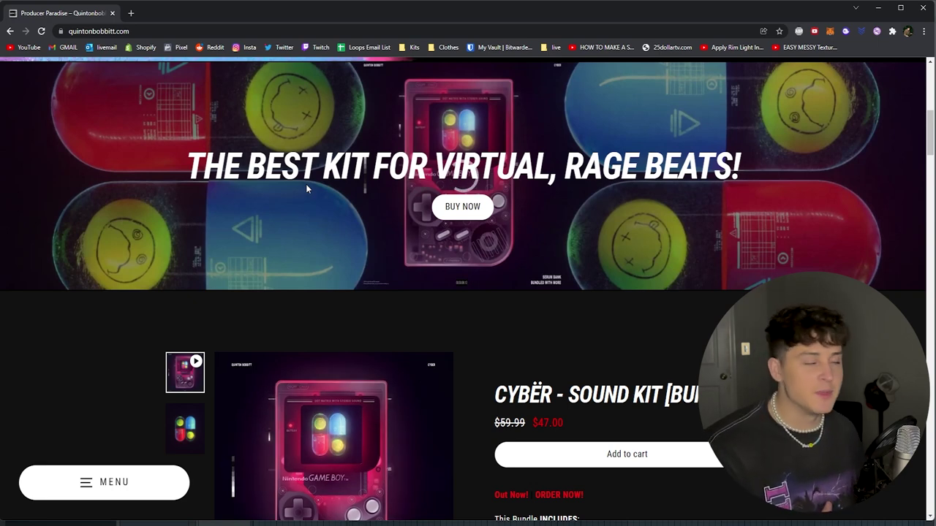
pyautogui.scroll(-3, 303, 297)
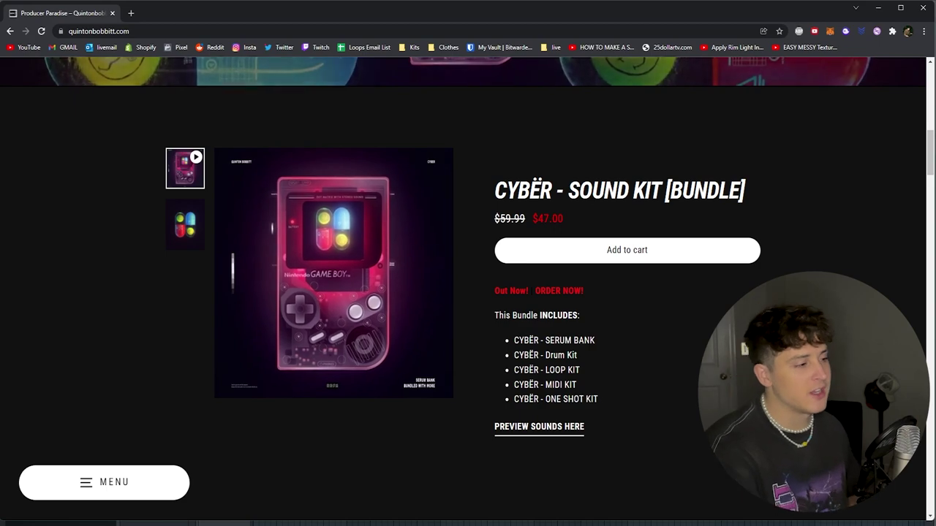
pyautogui.scroll(5, 460, 232)
pyautogui.click(449, 263)
pyautogui.scroll(-5, 212, 333)
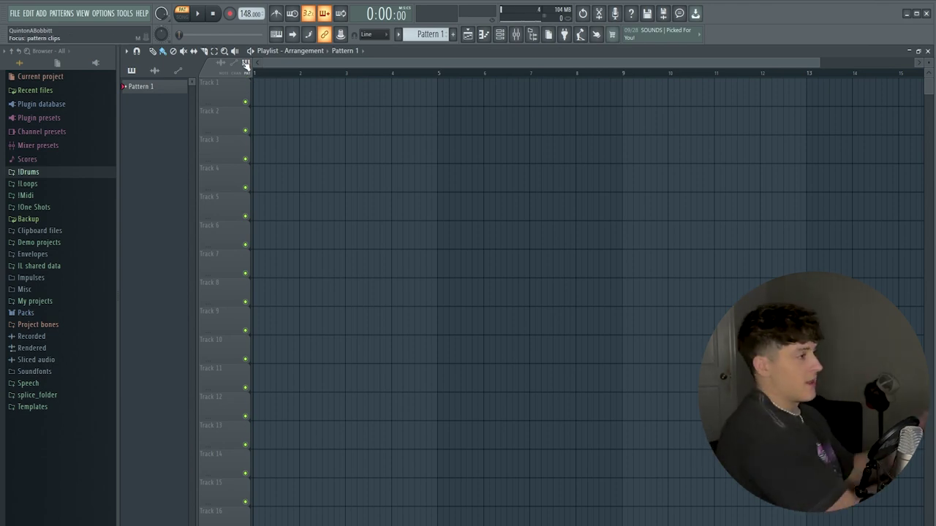
# Switch to FL Studio and replace the default Sampler channel with the Serum synthesizer
pyautogui.press('F6')
pyautogui.rightClick(311, 130)
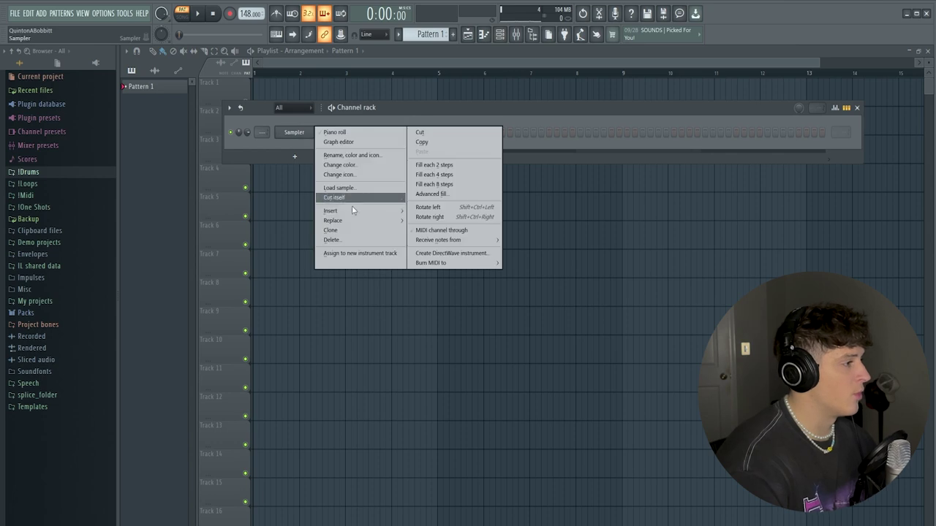
pyautogui.moveTo(344, 220)
pyautogui.click(505, 23)
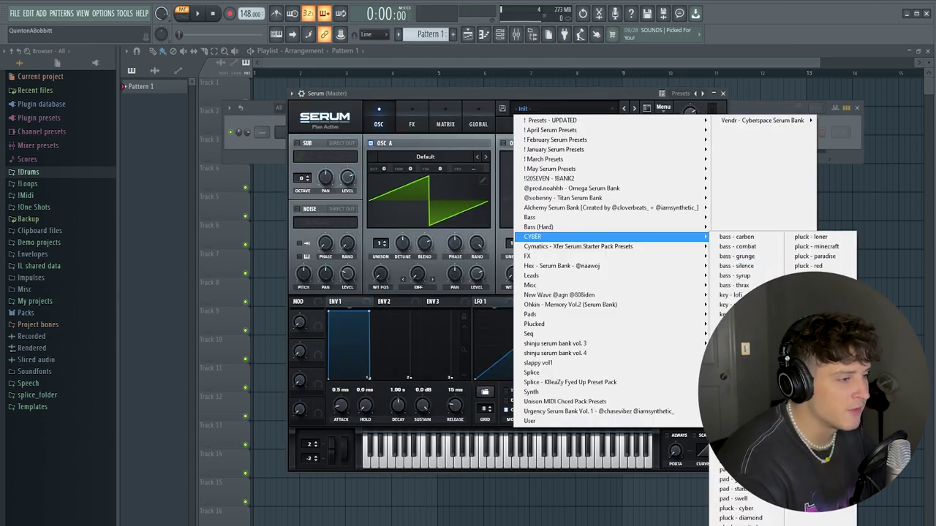
# Load the "lead - A List" preset from the CYBER bank in Serum, audition it and close the plugin window
pyautogui.click(738, 333)
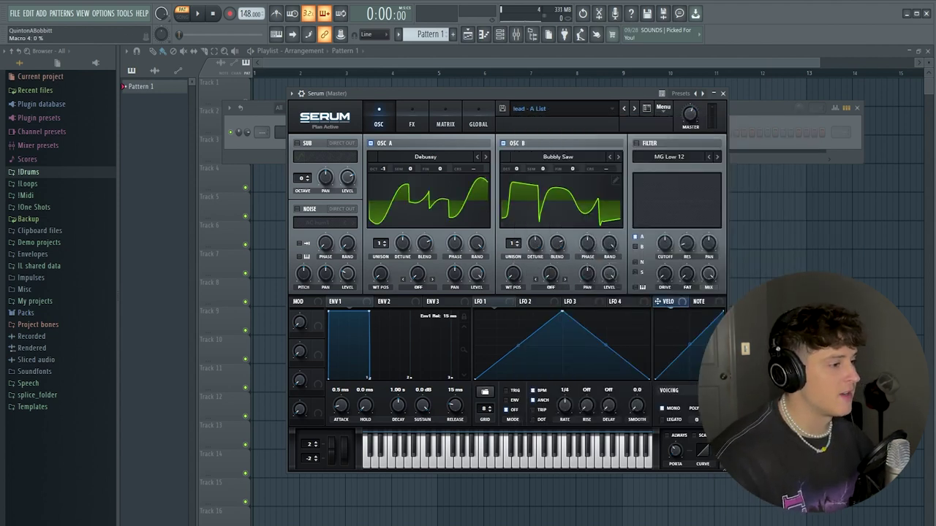
pyautogui.click(483, 450)
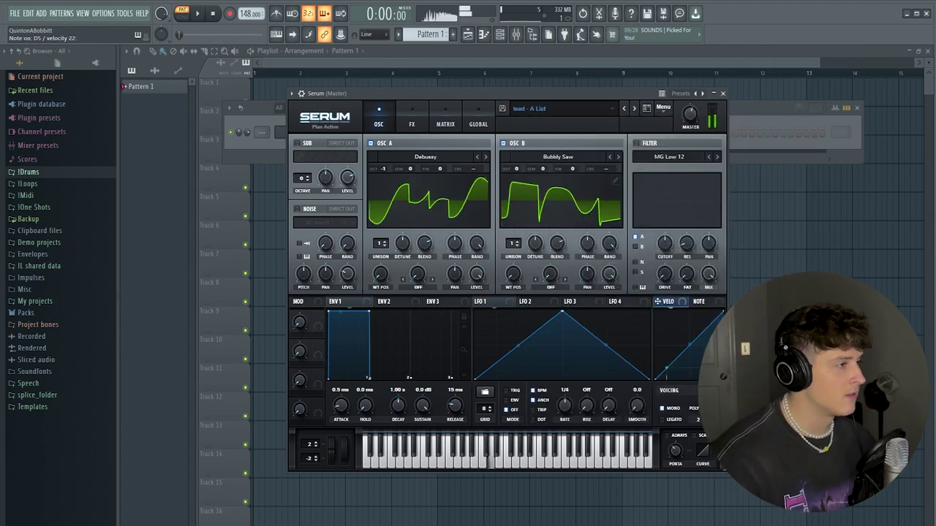
pyautogui.click(722, 95)
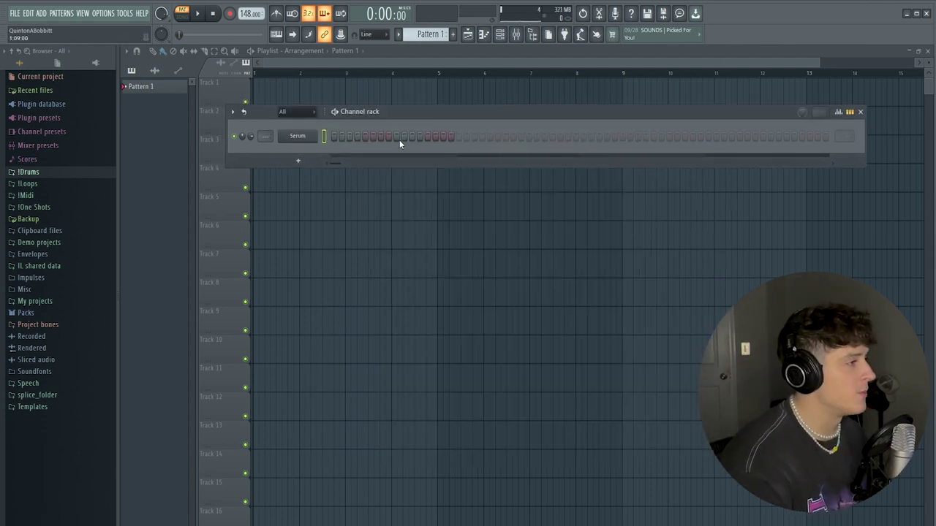
# Add the "808 - CHURCH" sample from the 808 folder of the CYBER - Drum Kit as a new channel below Serum
pyautogui.click(54, 176)
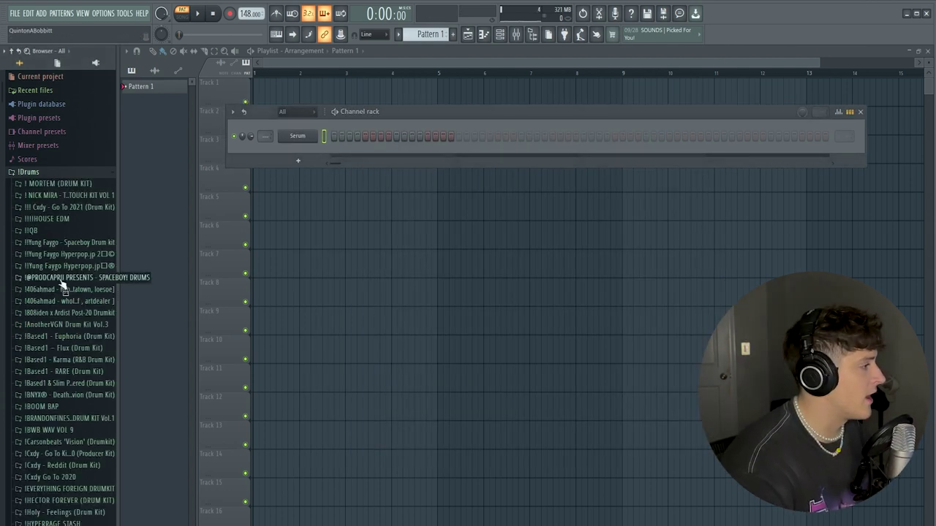
pyautogui.click(38, 231)
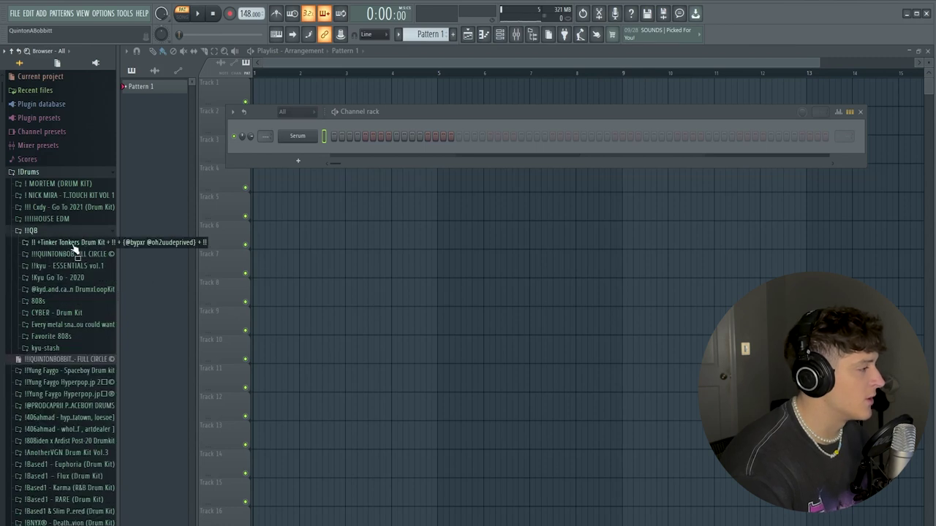
pyautogui.click(78, 315)
pyautogui.click(54, 326)
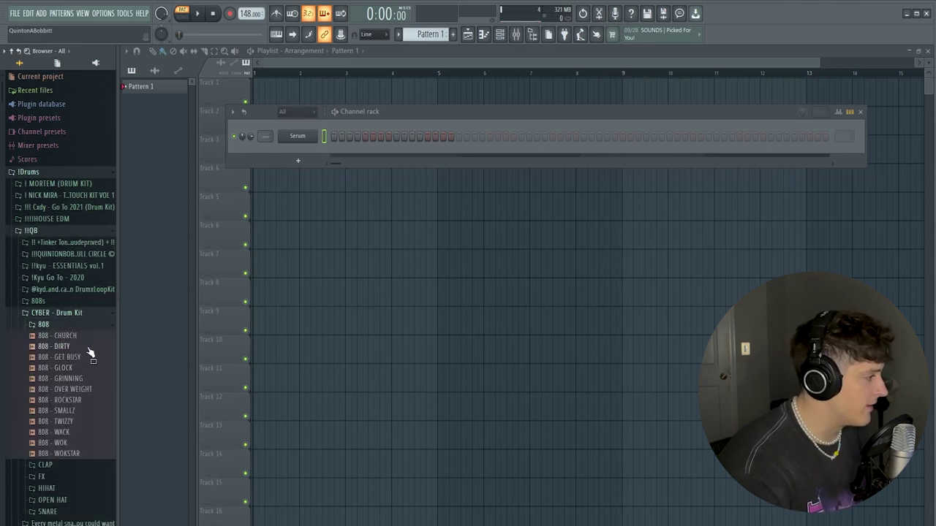
pyautogui.press('Down')
pyautogui.moveTo(87, 397); pyautogui.dragTo(290, 170)
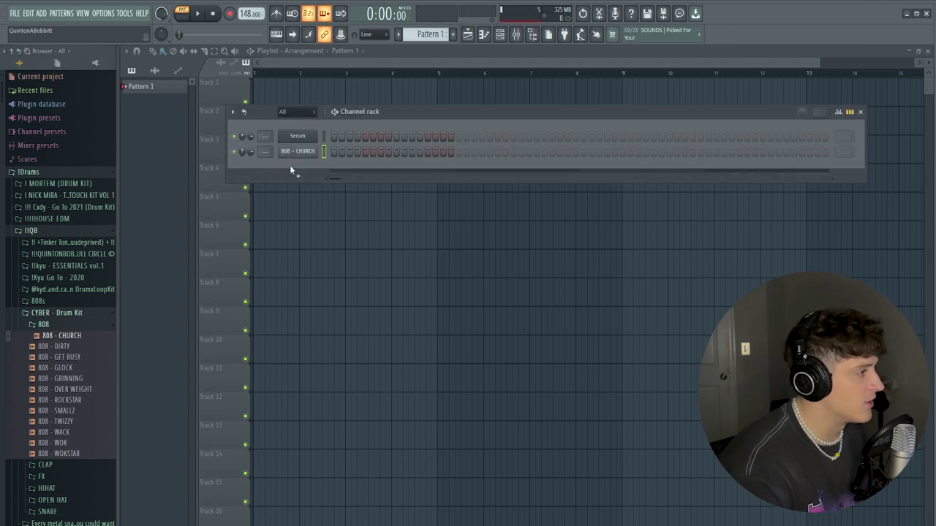
# Check the sampler settings of the 808 - CHURCH channel and close them again
pyautogui.rightClick(311, 154)
pyautogui.click(294, 163)
pyautogui.click(296, 152)
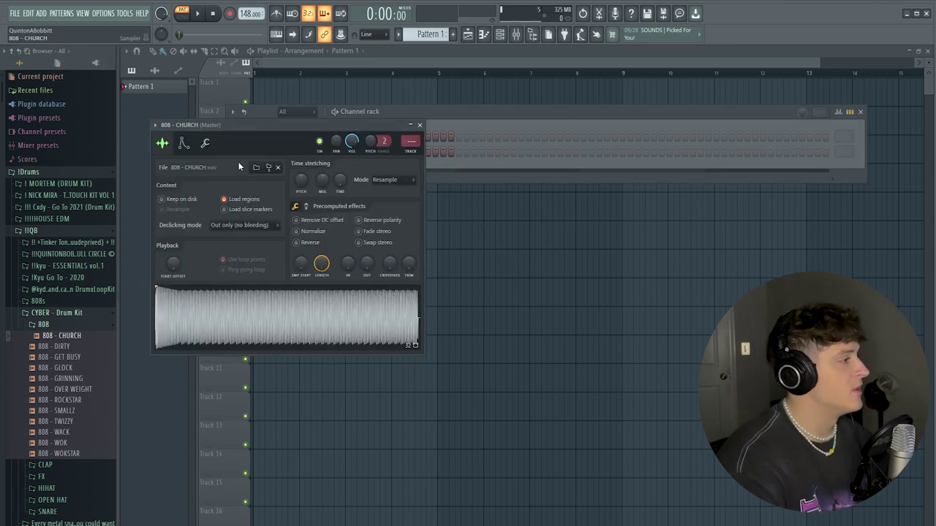
pyautogui.click(419, 124)
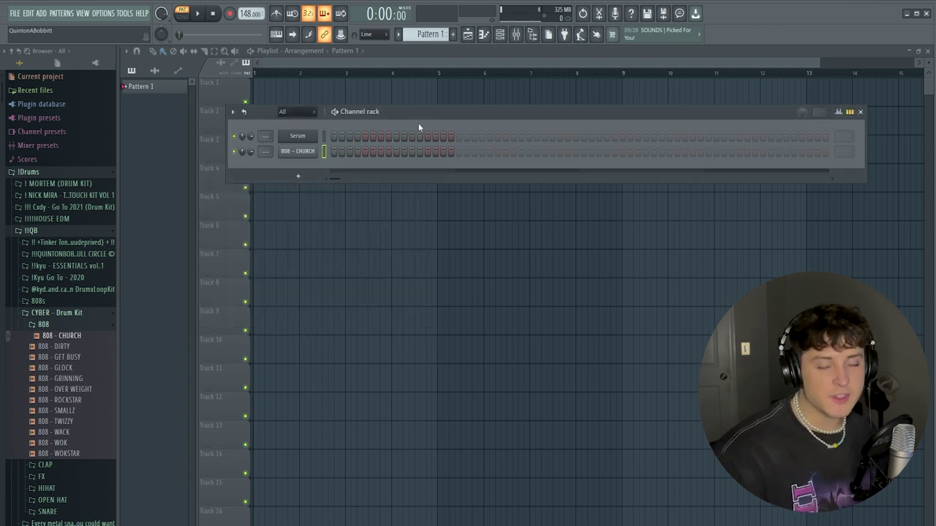
# Draw a long D#5 test note at the start of the 808 - CHURCH piano roll and play it back
pyautogui.rightClick(298, 152)
pyautogui.click(340, 152)
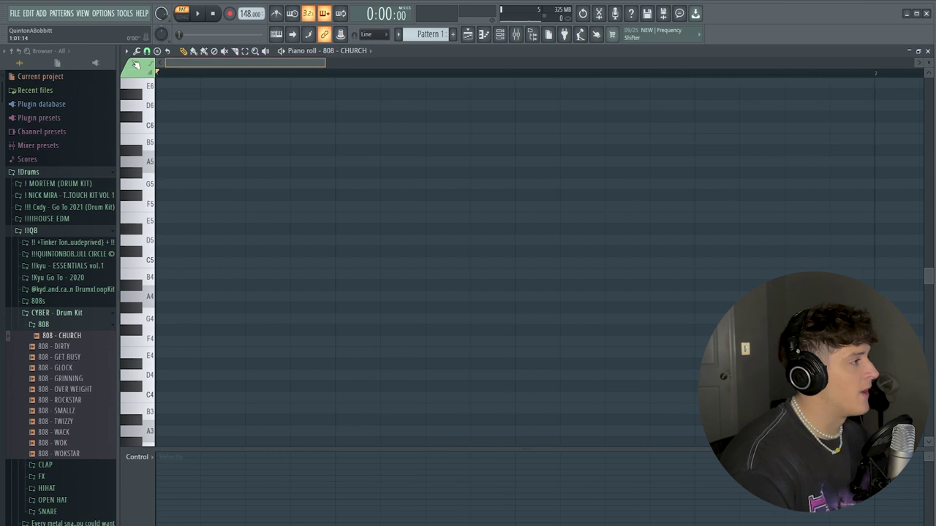
pyautogui.click(217, 253)
pyautogui.moveTo(217, 253); pyautogui.dragTo(694, 229)
pyautogui.press('space')
pyautogui.scroll(-1, 241, 76)
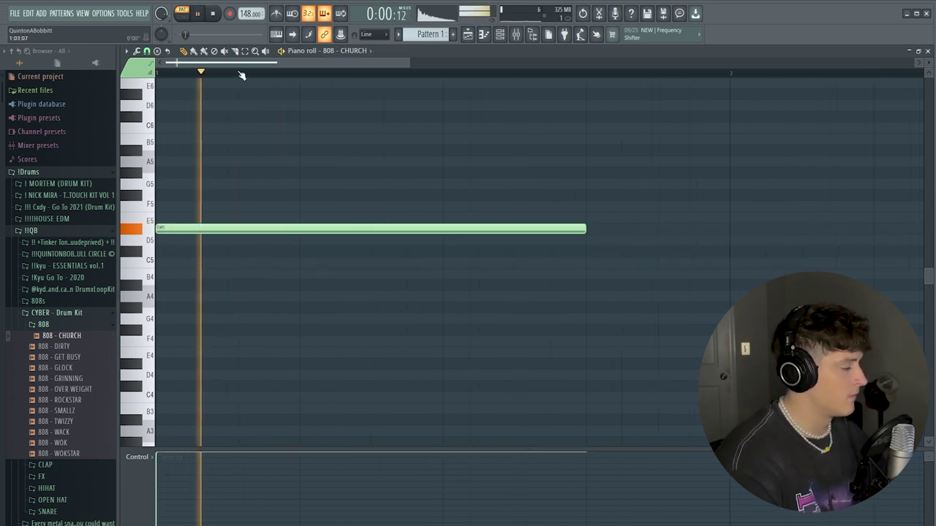
# Transpose the 808 test note down by semitones to C5, auditioning it repeatedly, and delete the note
pyautogui.press('space')
pyautogui.hotkey('shift', 'Down')
pyautogui.hotkey('shift', 'Down')
pyautogui.scroll(-1, 241, 75)
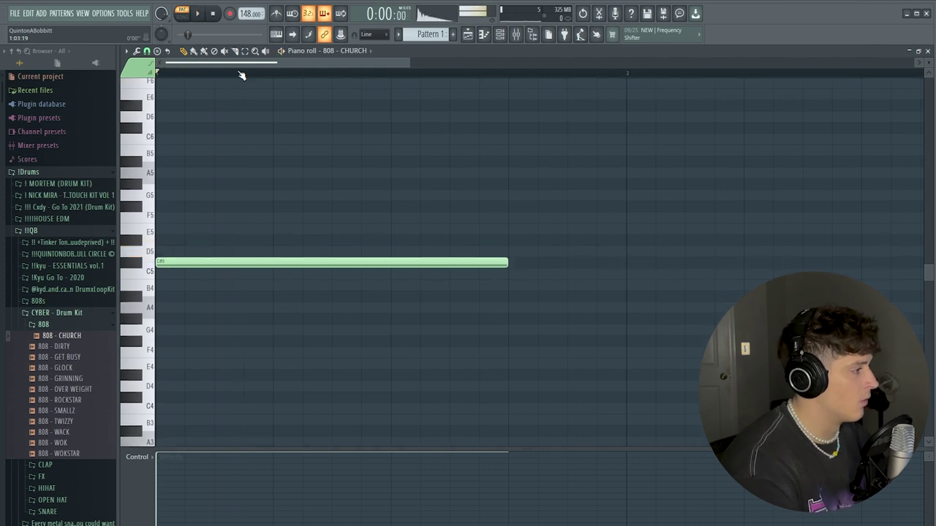
pyautogui.hotkey('shift', 'Down')
pyautogui.press('space')
pyautogui.press('space')
pyautogui.press('space')
pyautogui.press('space')
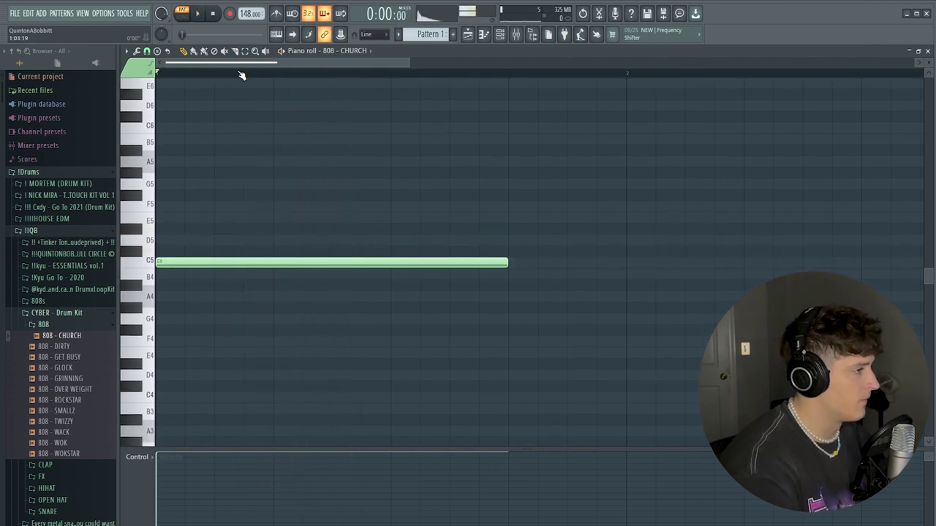
pyautogui.rightClick(327, 261)
# Open Serum's piano roll and set its scale highlighting to root note C with Minor Natural (Aeolian)
pyautogui.click(500, 35)
pyautogui.click(322, 132)
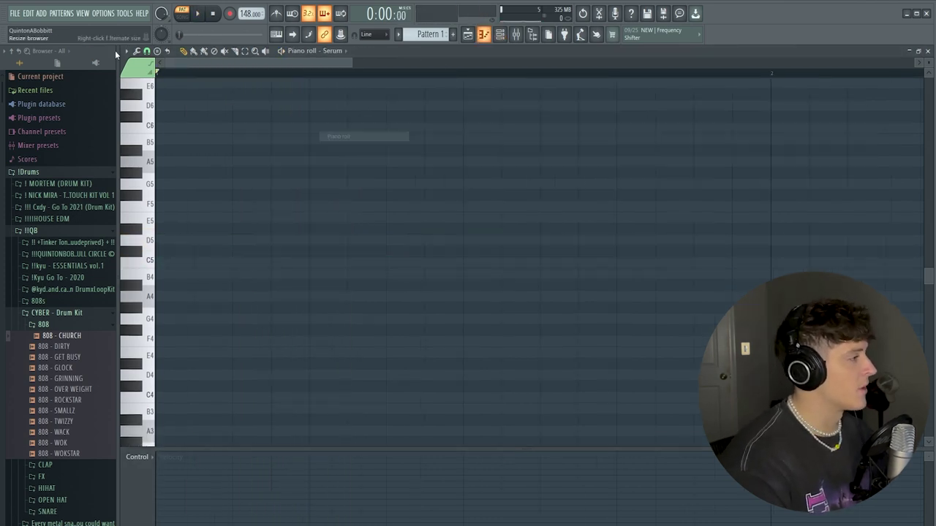
pyautogui.click(126, 50)
pyautogui.moveTo(157, 83)
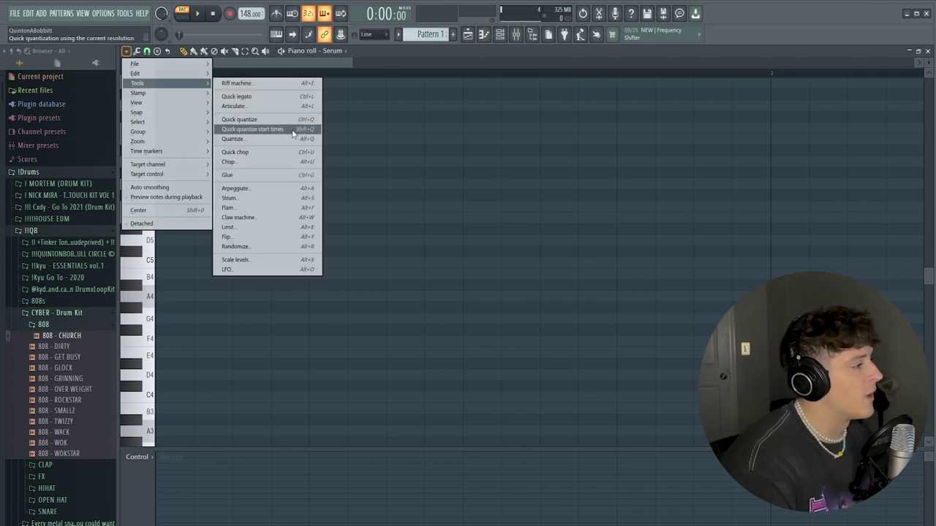
pyautogui.moveTo(160, 103)
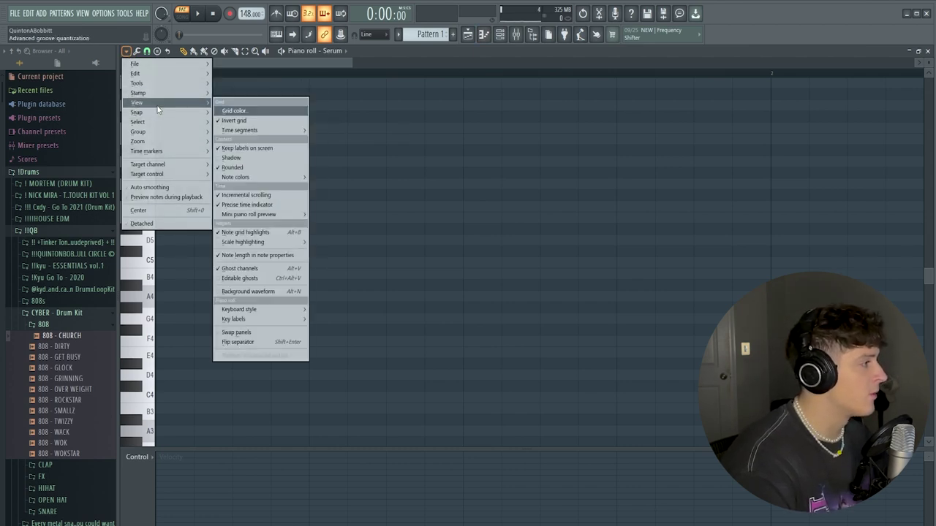
pyautogui.moveTo(286, 247)
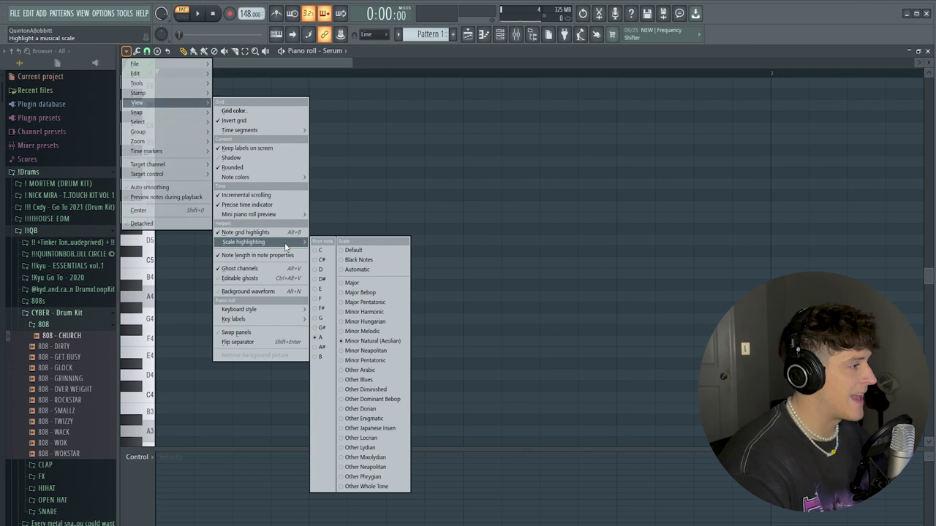
pyautogui.click(319, 250)
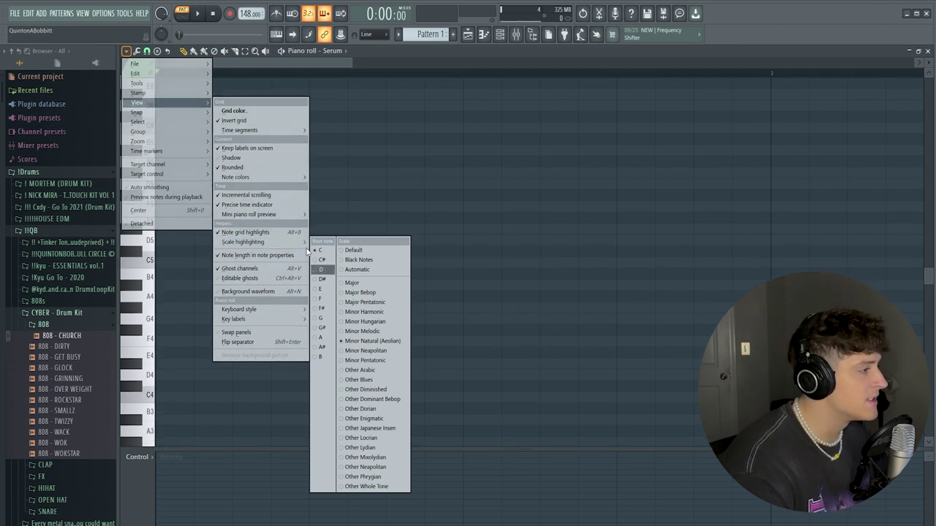
pyautogui.click(368, 348)
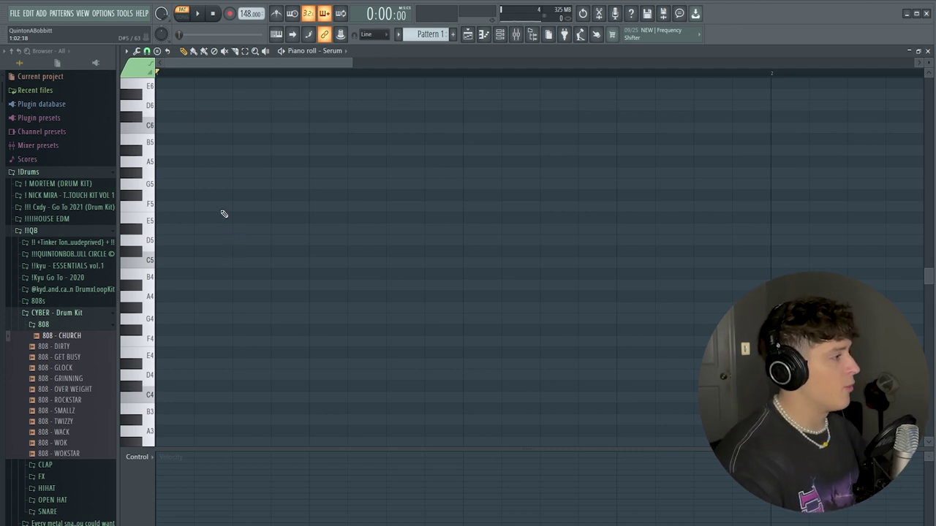
# Turn on the metronome, place the Serum melody notes C5, D#5, G#5 and G5 in the first bar, and start playback
pyautogui.scroll(-3, 201, 78)
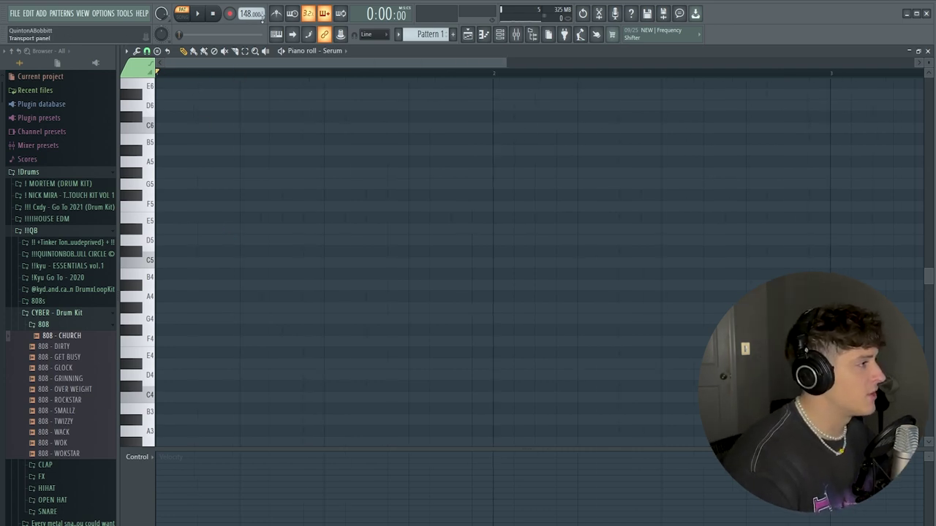
pyautogui.click(276, 15)
pyautogui.scroll(-2, 173, 269)
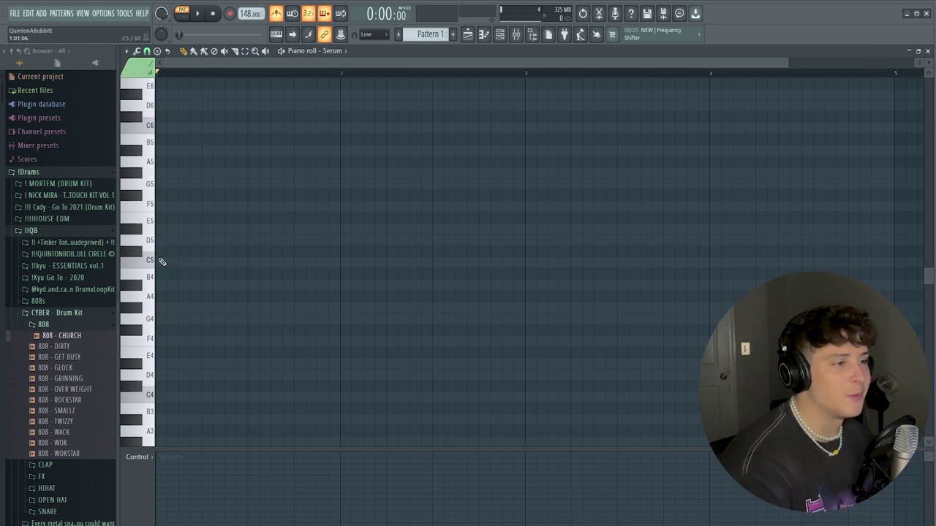
pyautogui.click(158, 261)
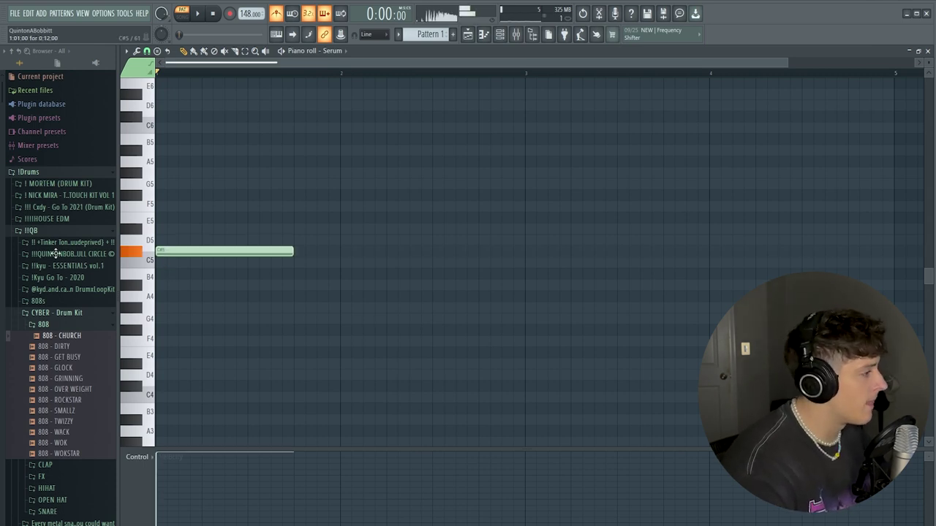
pyautogui.moveTo(293, 261); pyautogui.dragTo(224, 261)
pyautogui.click(227, 229)
pyautogui.click(250, 173)
pyautogui.click(273, 183)
pyautogui.press('space')
# Continue the Serum melody through bar two with G#4, A#4 and G4, starting the G4 where the A#4 ends
pyautogui.moveTo(325, 151); pyautogui.dragTo(335, 308)
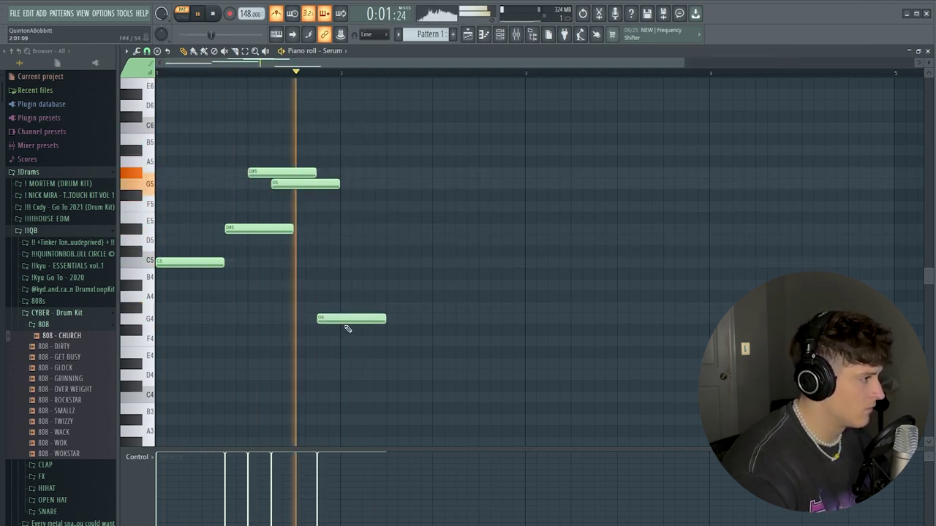
pyautogui.click(390, 285)
pyautogui.click(434, 319)
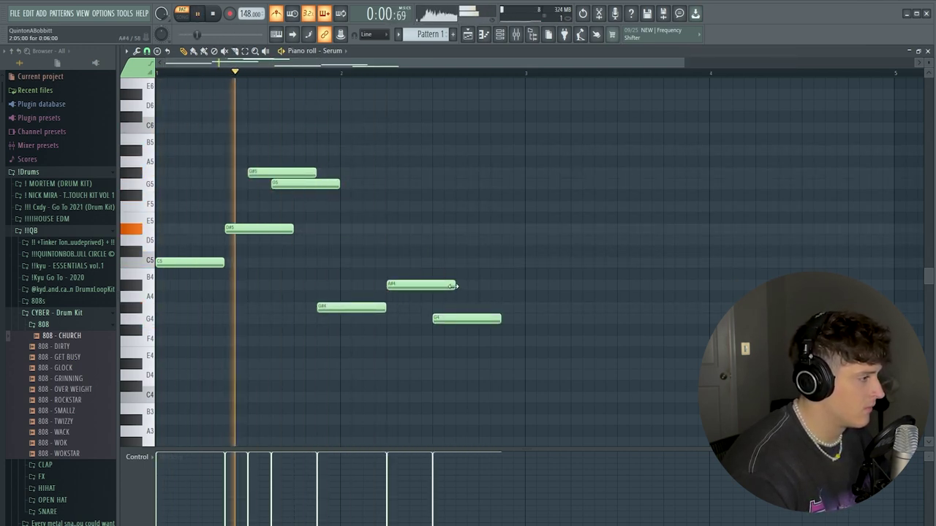
pyautogui.moveTo(457, 286)
pyautogui.mouseDown()
pyautogui.moveTo(433, 286)
pyautogui.moveTo(465, 286)
pyautogui.moveTo(455, 286)
pyautogui.mouseUp()
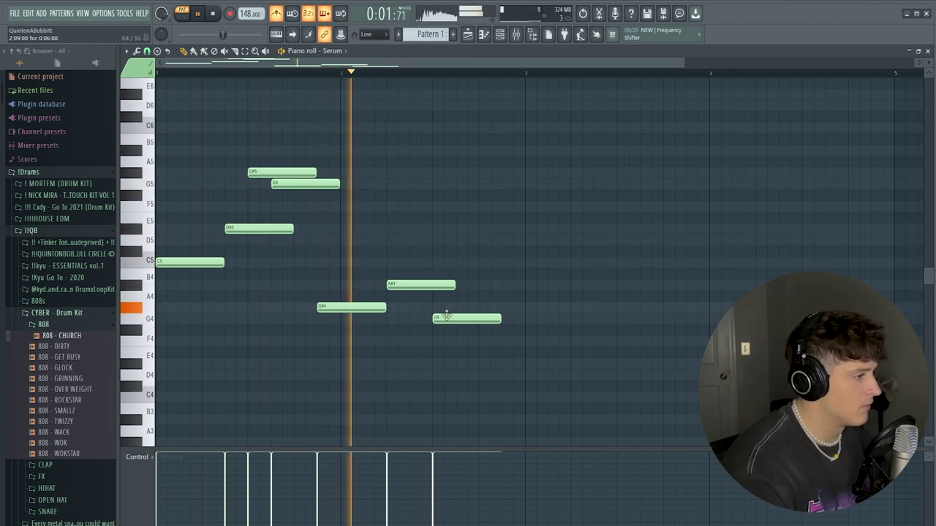
pyautogui.moveTo(438, 317); pyautogui.dragTo(462, 318)
# Duplicate the two-bar Serum melody to fill four bars, listen to it and stop playback
pyautogui.hotkey('ctrl', 'b')
pyautogui.scroll(-3, 207, 75)
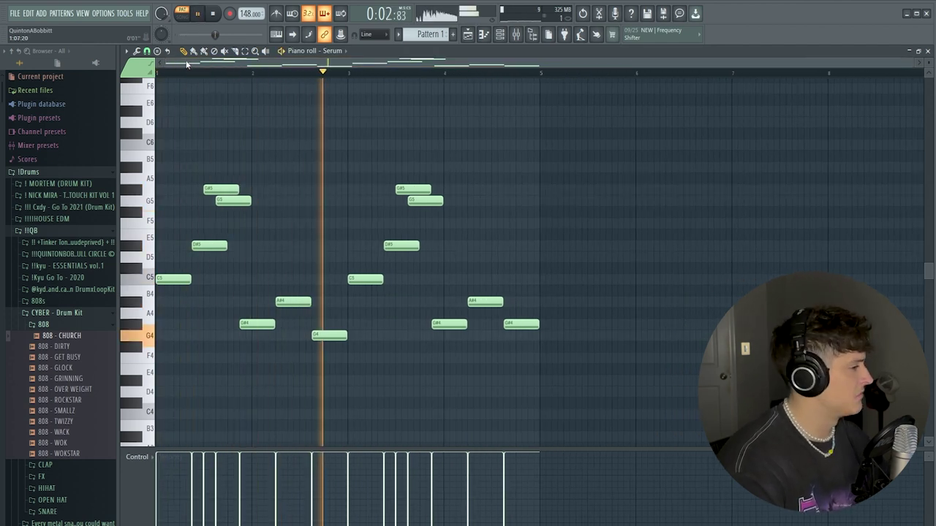
pyautogui.press('space')
# Load Fruity parametric EQ 2 into the first effect slot of mixer Insert 1
pyautogui.press('F6')
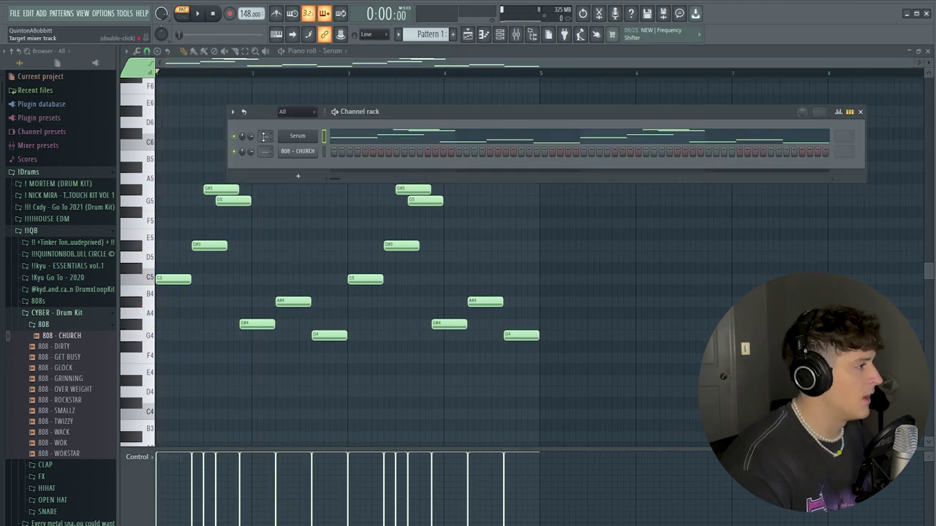
pyautogui.click(517, 35)
pyautogui.click(812, 128)
pyautogui.press('Escape')
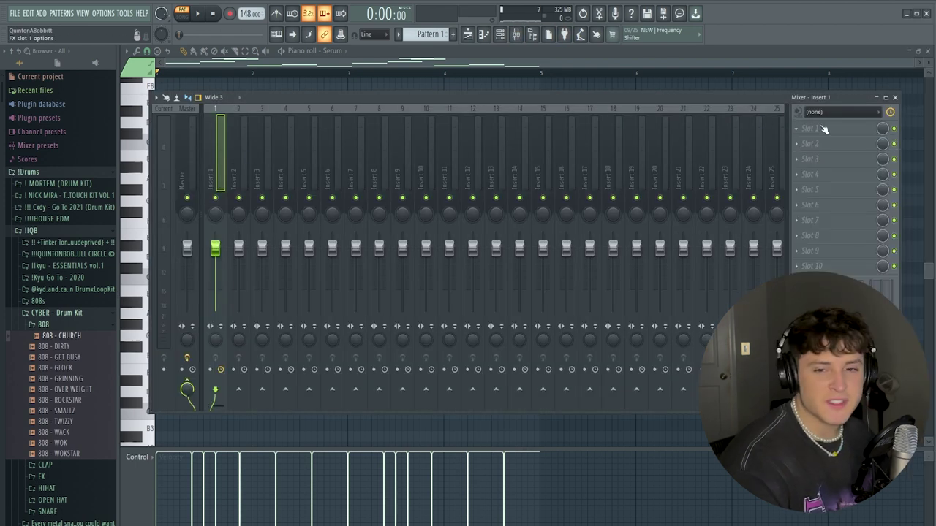
pyautogui.click(822, 129)
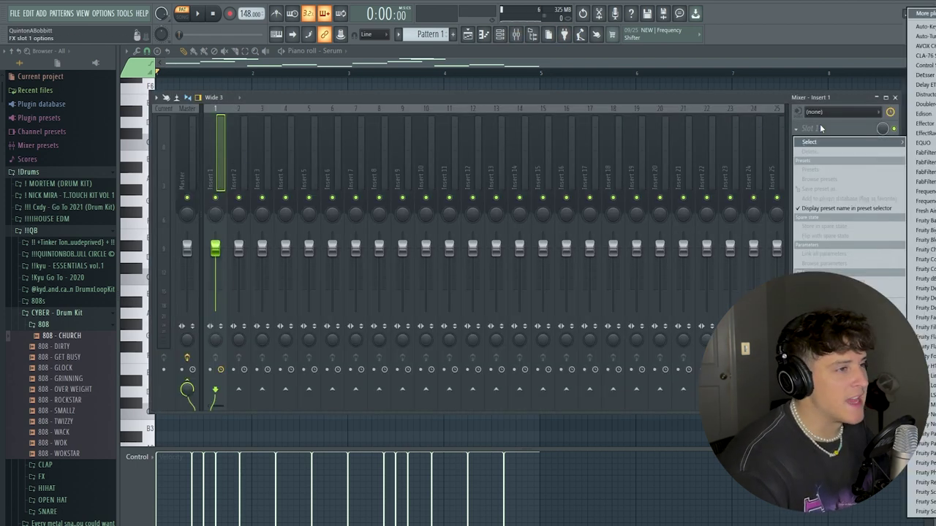
pyautogui.click(924, 444)
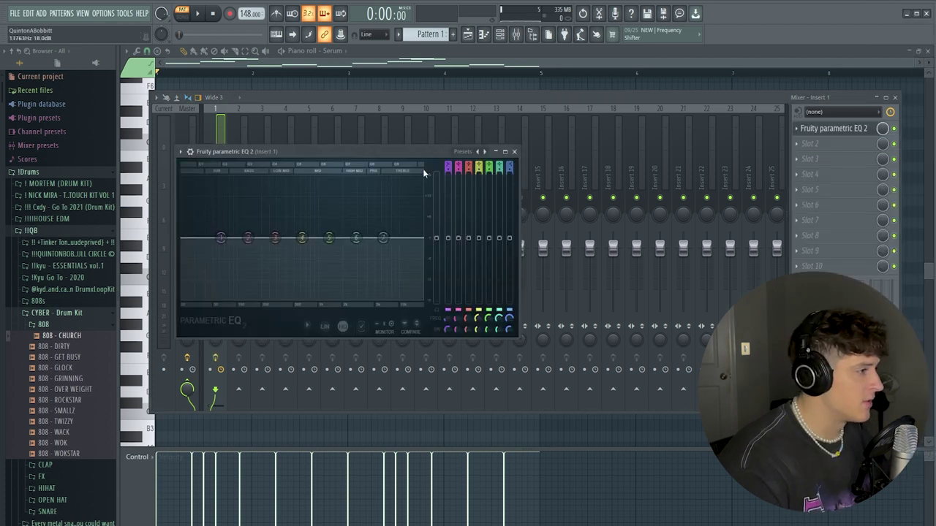
# Apply the 20Hz + 18kHz cut preset to the EQ, raise the low cut to about 200 Hz and slightly lower the high cut during playback
pyautogui.click(486, 152)
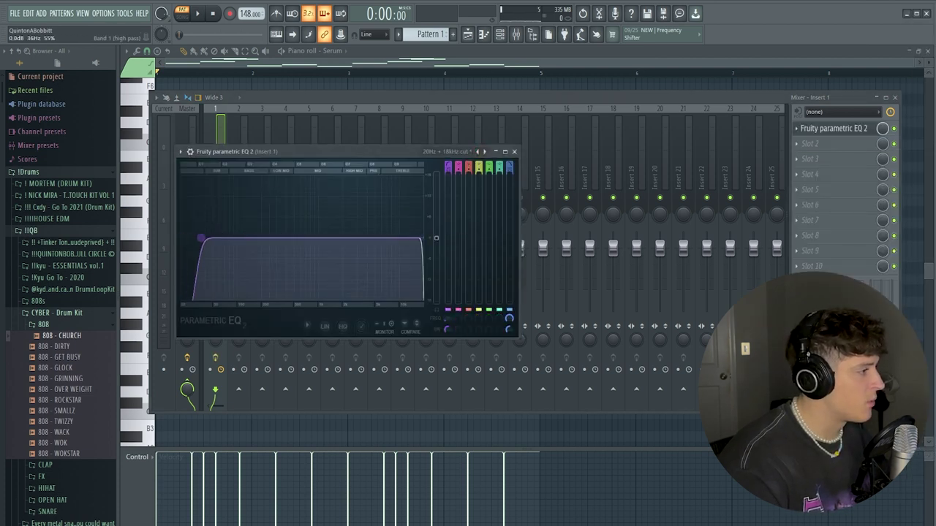
pyautogui.press('space')
pyautogui.moveTo(214, 238); pyautogui.dragTo(256, 238)
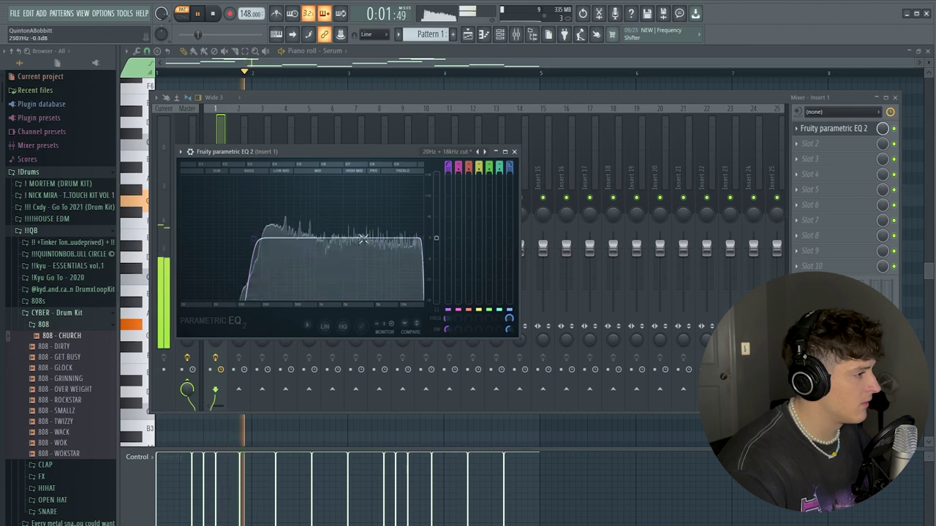
pyautogui.moveTo(414, 242); pyautogui.dragTo(408, 241)
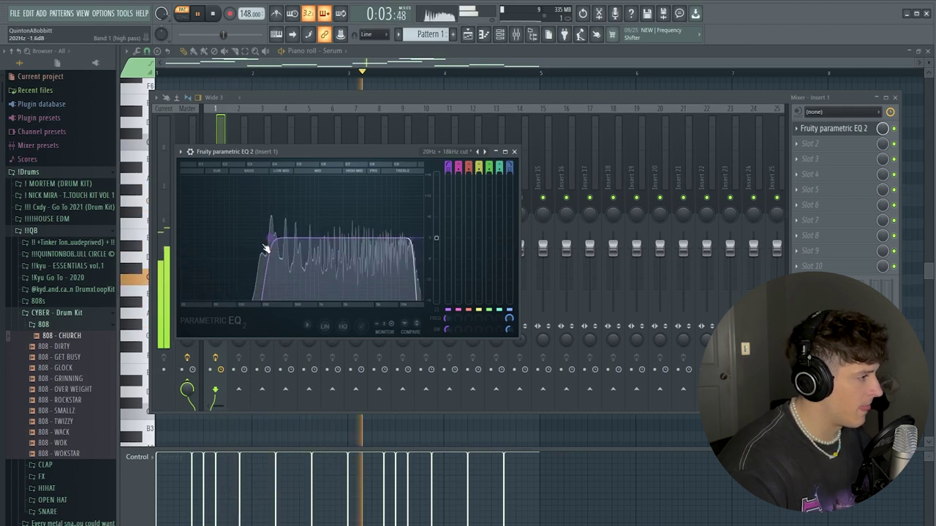
pyautogui.moveTo(271, 241); pyautogui.dragTo(274, 240)
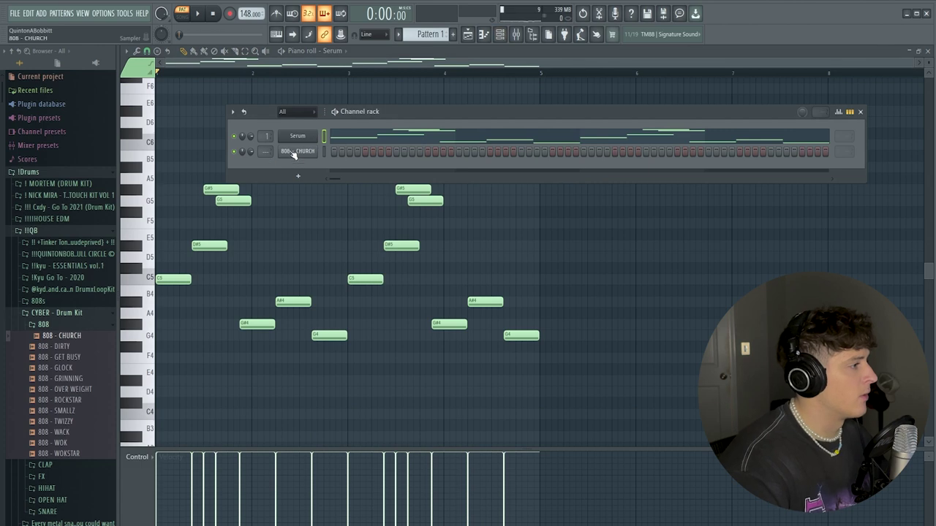
# Add a second Serum instrument to the channel rack and load the synth - chainsaw preset from the CYBER bank
pyautogui.click(297, 176)
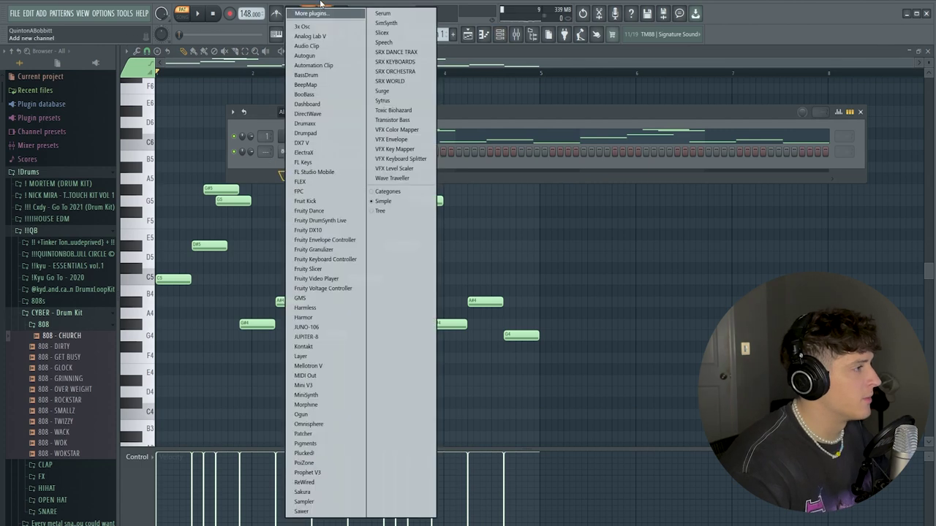
pyautogui.click(401, 19)
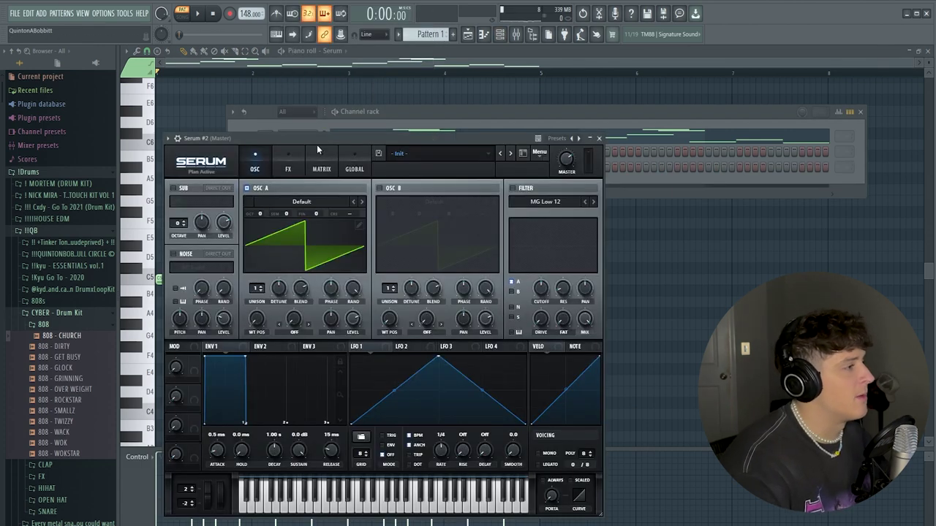
pyautogui.moveTo(317, 145); pyautogui.dragTo(349, 120)
pyautogui.click(439, 128)
pyautogui.moveTo(487, 292)
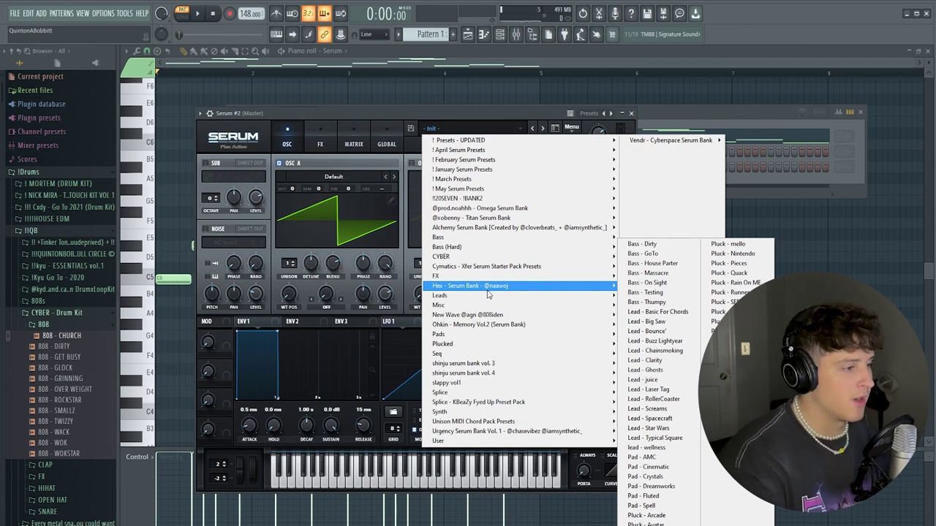
pyautogui.moveTo(475, 257)
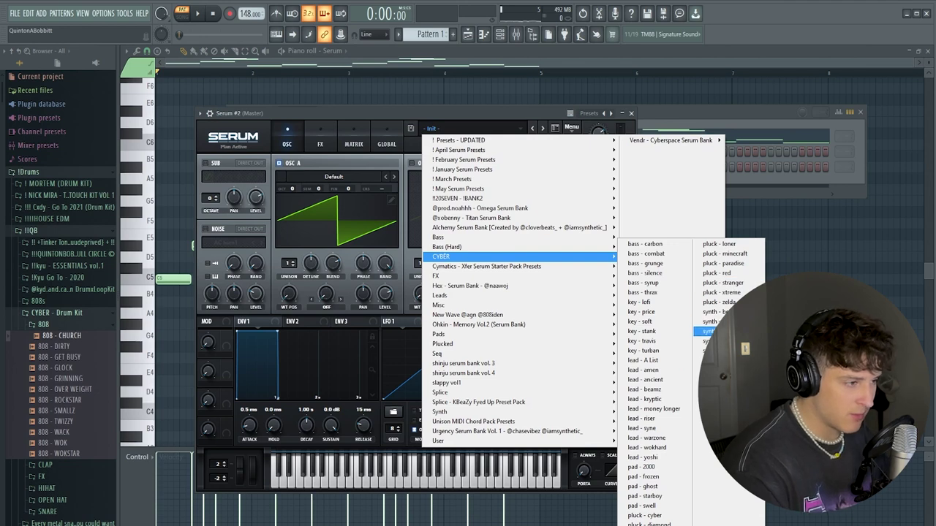
pyautogui.click(709, 322)
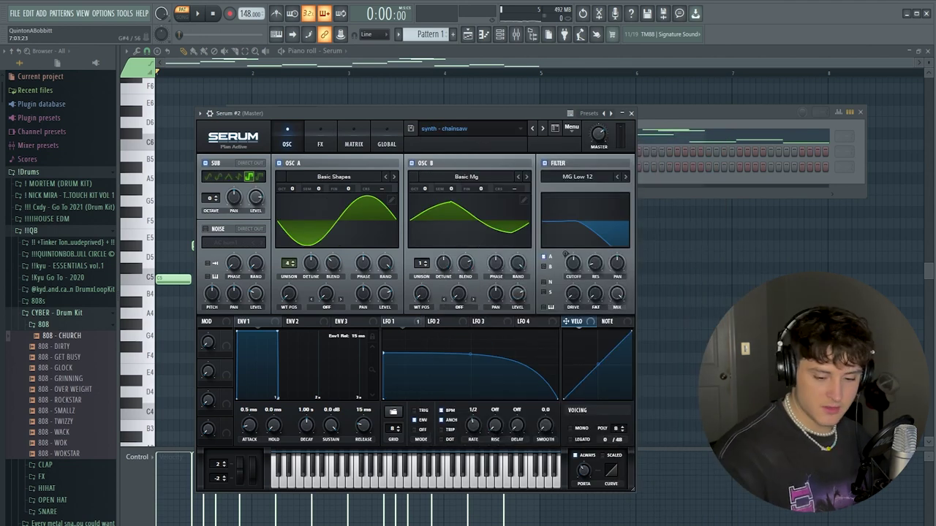
# Turn off the delay effect in Serum #2 and close the plugin window
pyautogui.click(319, 142)
pyautogui.click(209, 241)
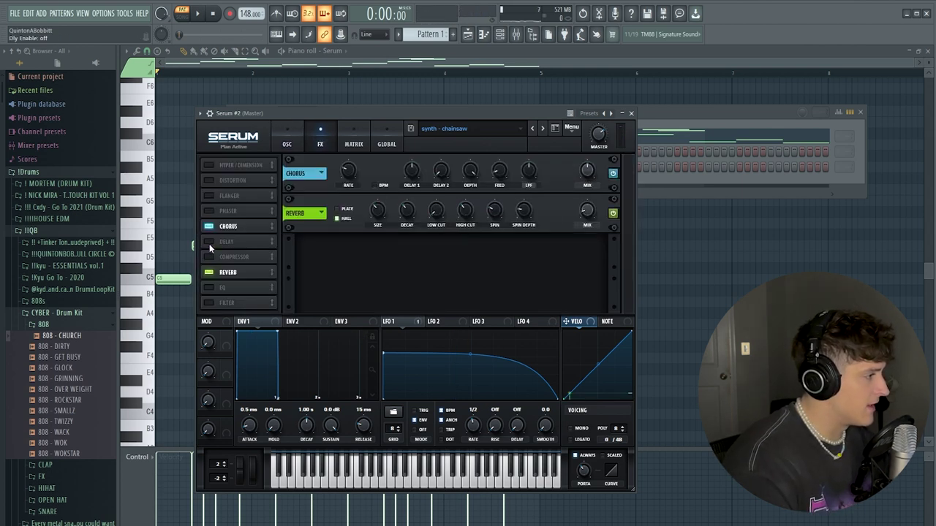
pyautogui.click(631, 114)
# Open Serum #2 in the piano roll and place root notes C5, G#4, A#4 and G4 across two bars, following the melody's ghost notes
pyautogui.rightClick(299, 167)
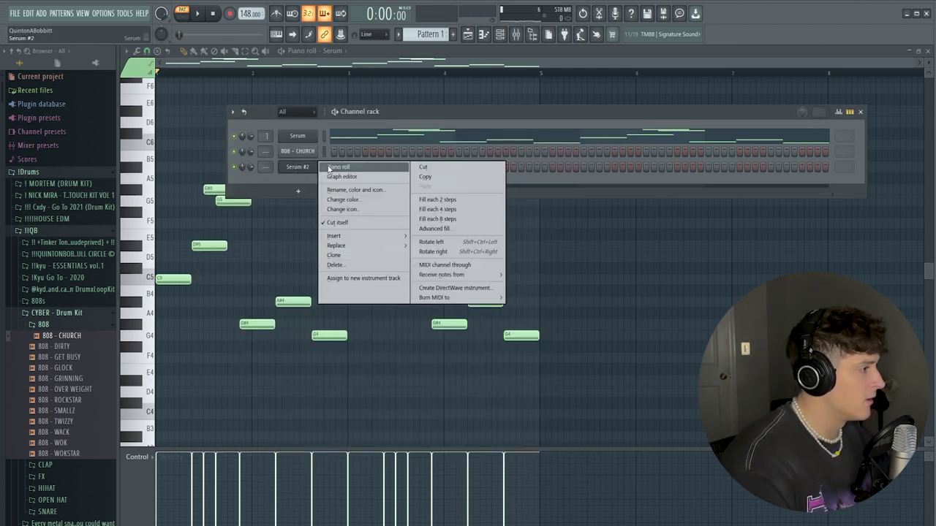
pyautogui.click(344, 168)
pyautogui.click(234, 273)
pyautogui.moveTo(234, 273); pyautogui.dragTo(123, 252)
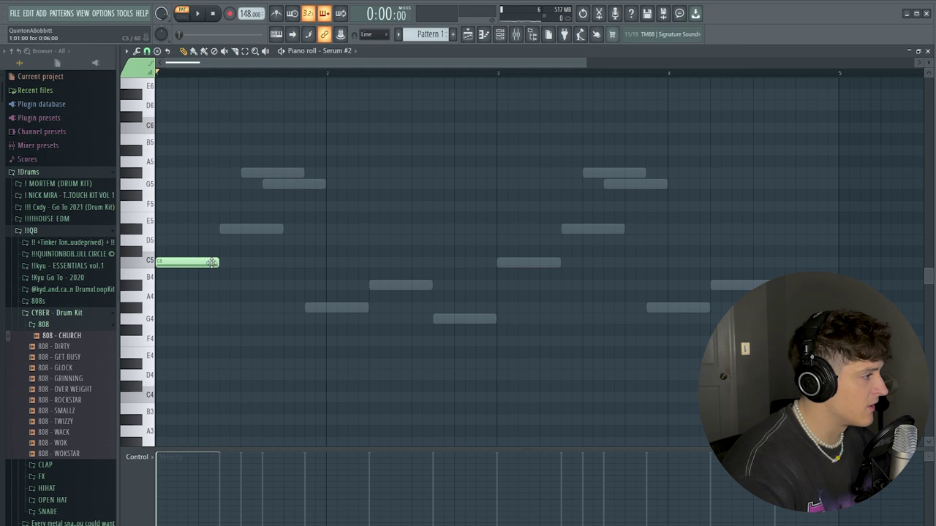
pyautogui.click(305, 308)
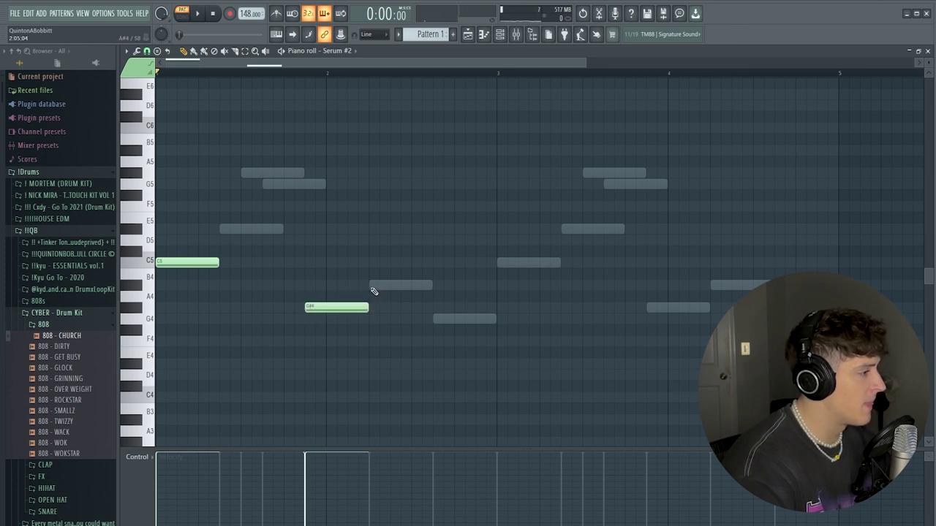
pyautogui.click(374, 285)
pyautogui.click(437, 320)
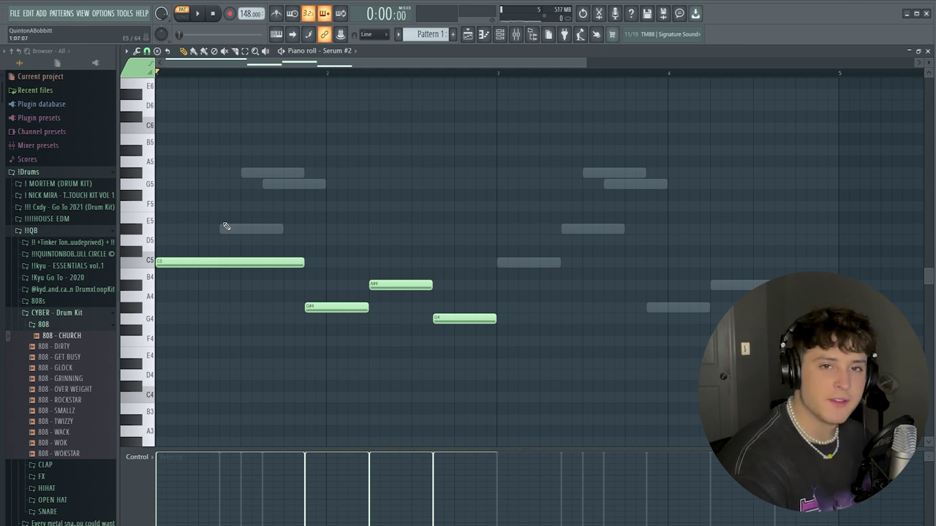
# Stack D#5 and G5 above the opening C5 to form a C minor chord and play it back
pyautogui.click(163, 231)
pyautogui.click(157, 183)
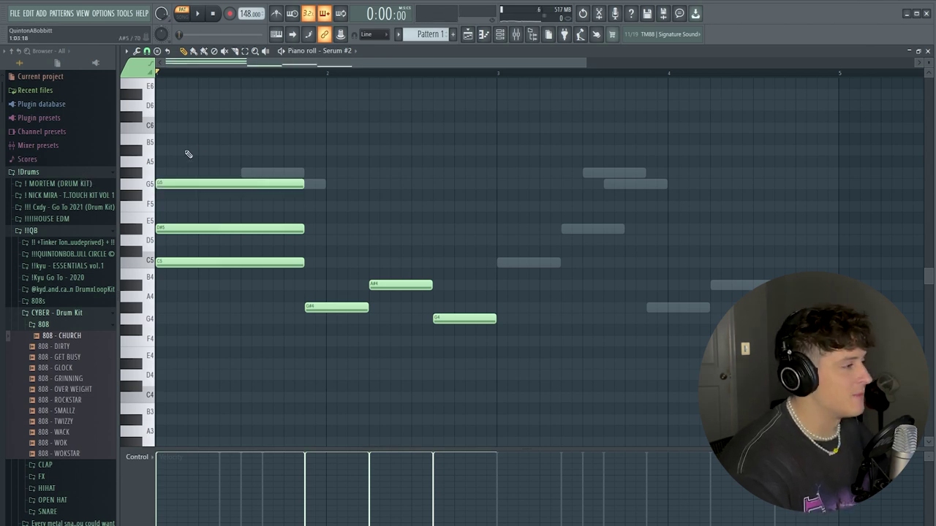
pyautogui.moveTo(187, 153); pyautogui.dragTo(188, 282)
pyautogui.hotkey('ctrl', 'd')
pyautogui.moveTo(185, 243); pyautogui.dragTo(216, 221)
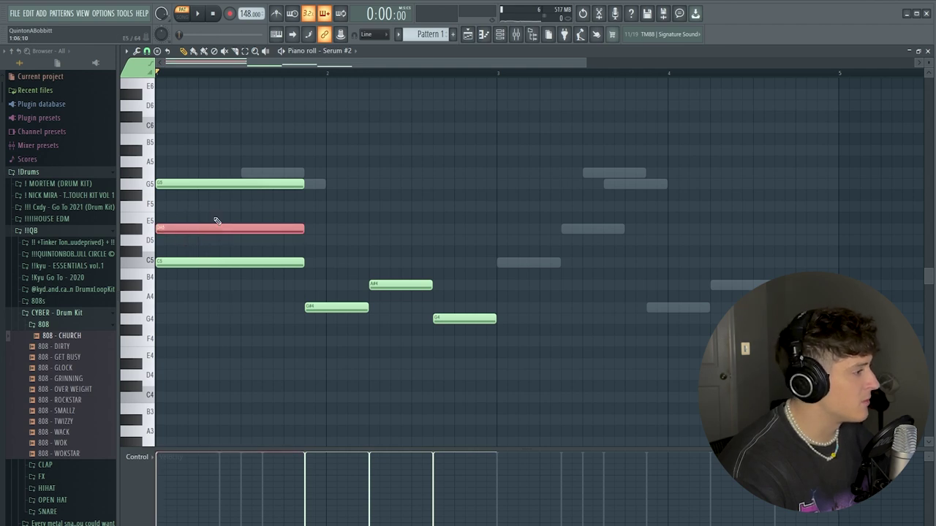
pyautogui.hotkey('ctrl', 'd')
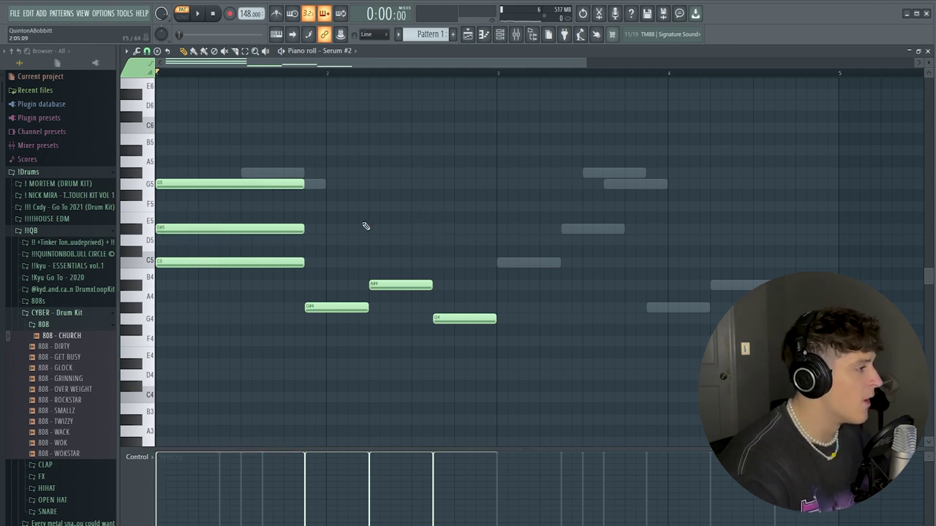
pyautogui.moveTo(328, 222); pyautogui.dragTo(261, 234)
pyautogui.hotkey('ctrl', 'd')
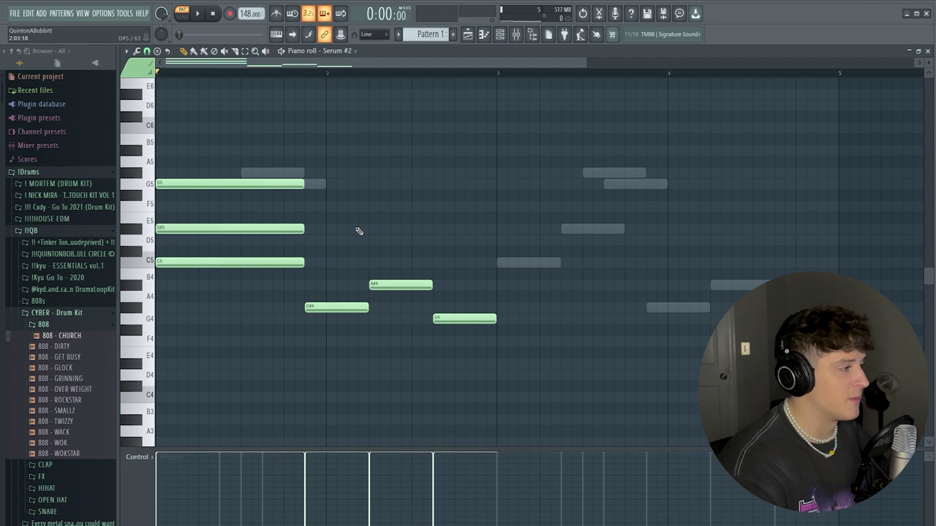
pyautogui.scroll(-1, 291, 81)
pyautogui.press('space')
pyautogui.press('space')
# Lower the opening chord's D#5 to D5 and raise it one octave to D6
pyautogui.moveTo(198, 198); pyautogui.dragTo(216, 224)
pyautogui.hotkey('shift', 'Down')
pyautogui.scroll(1, 218, 227)
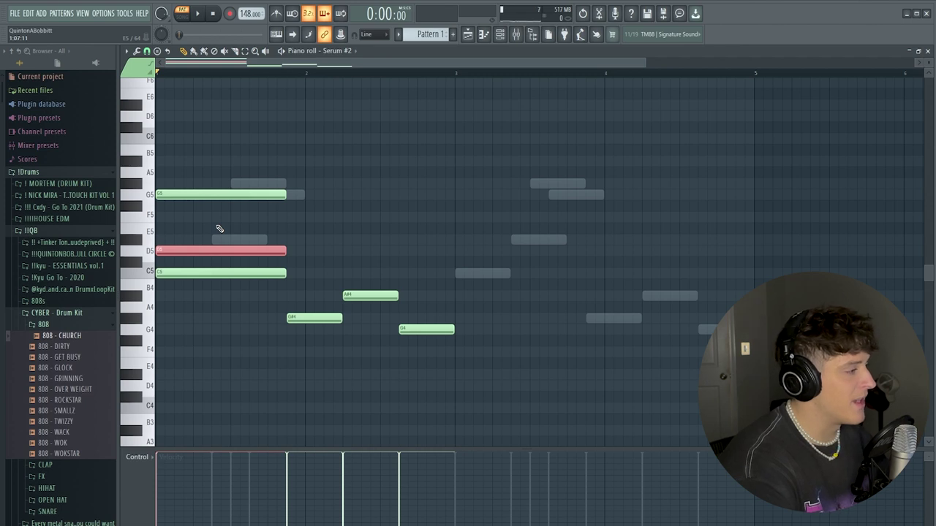
pyautogui.hotkey('ctrl', 'Up')
pyautogui.scroll(4, 218, 229)
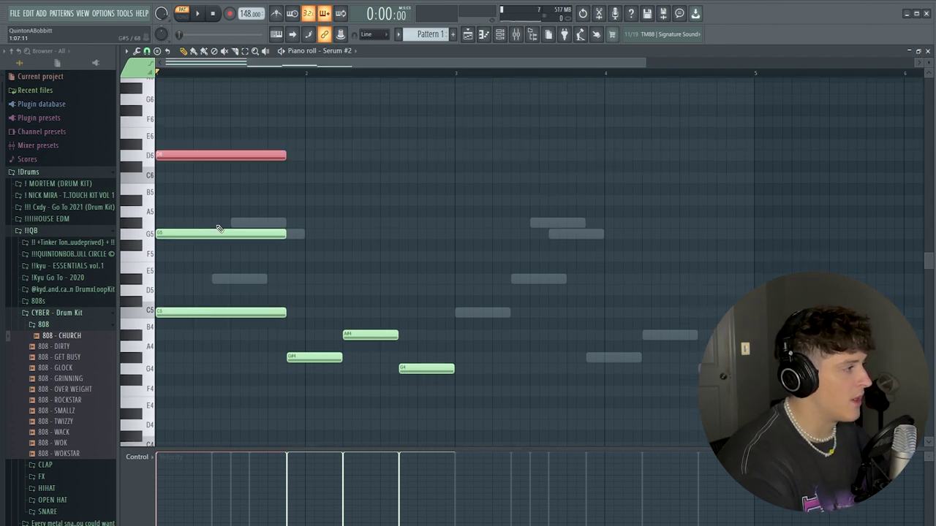
pyautogui.click(381, 231)
# Play back the Serum #2 part with the melody and check the instruments in the channel rack
pyautogui.press('space')
pyautogui.press('space')
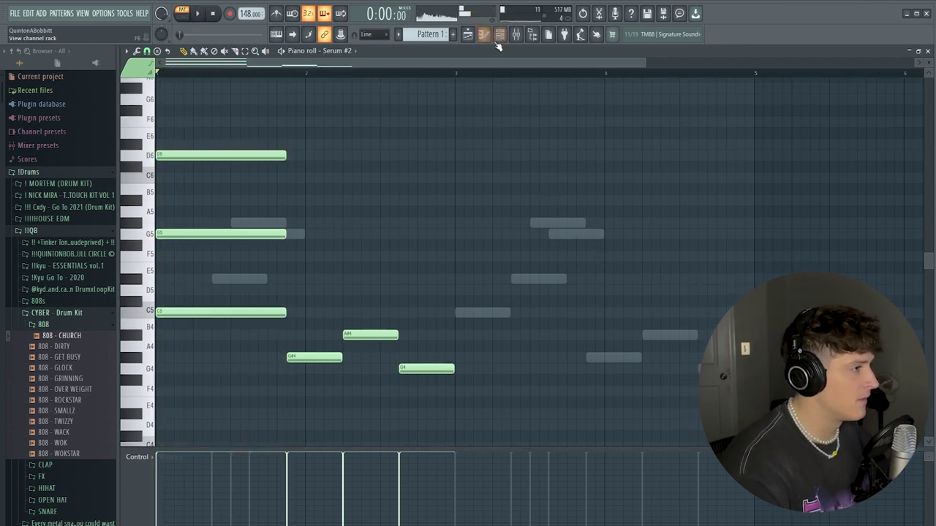
pyautogui.click(499, 35)
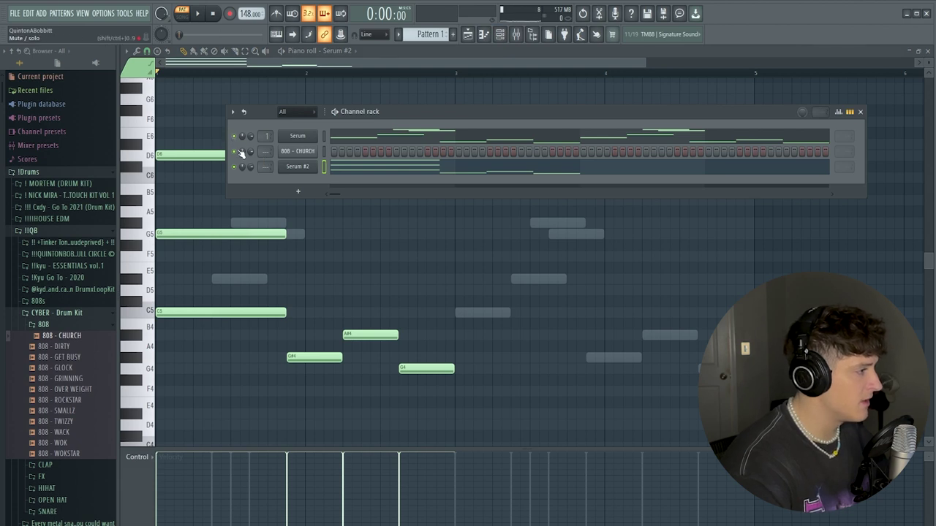
pyautogui.press('space')
pyautogui.press('F6')
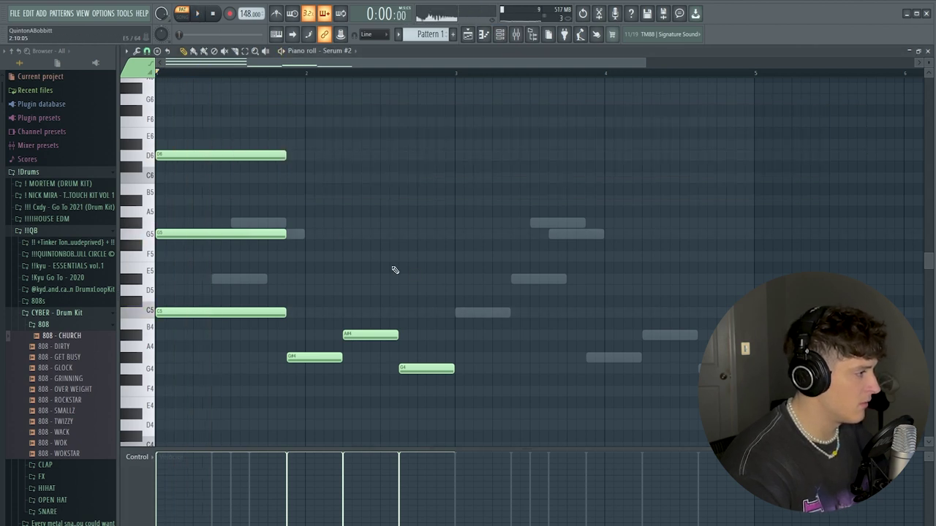
pyautogui.press('space')
# Shorten the opening chord to end where the second melody note starts, and follow it with a D#5, G#5 and D#6 chord
pyautogui.moveTo(284, 155); pyautogui.dragTo(221, 155)
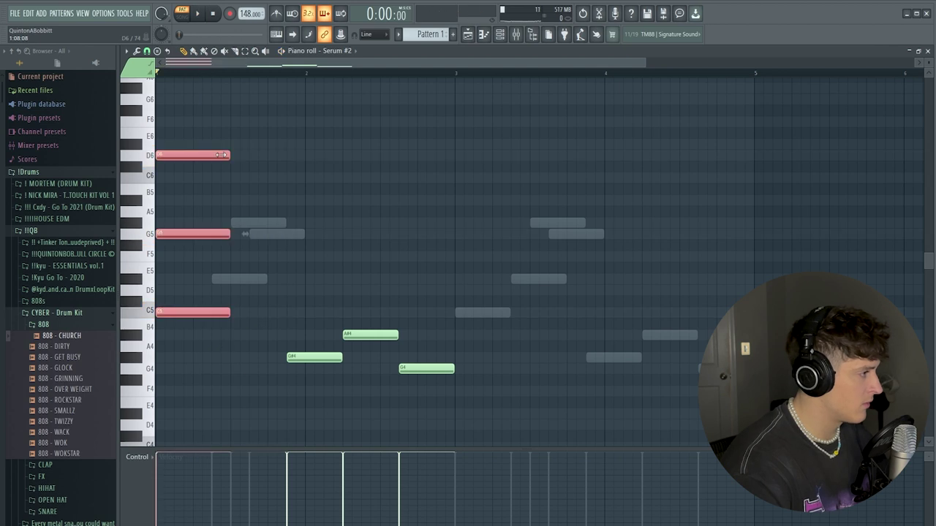
pyautogui.click(235, 278)
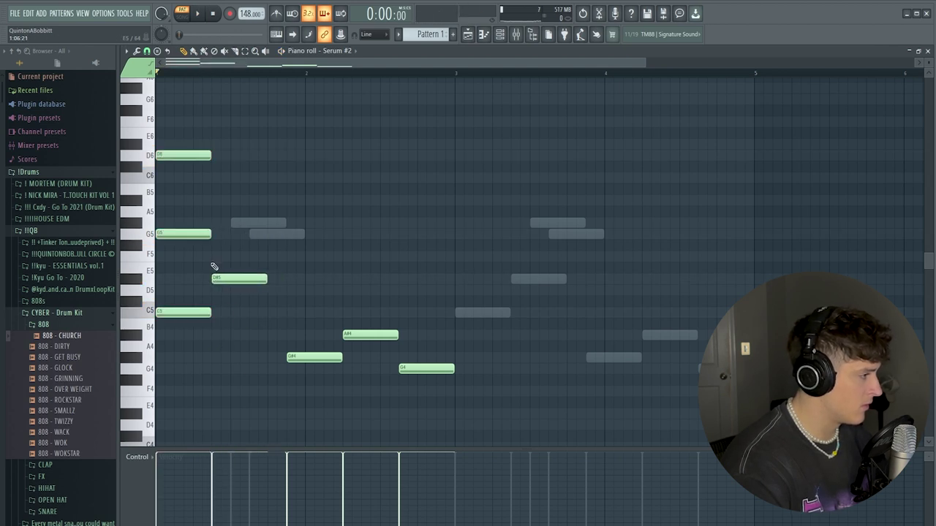
pyautogui.press('space')
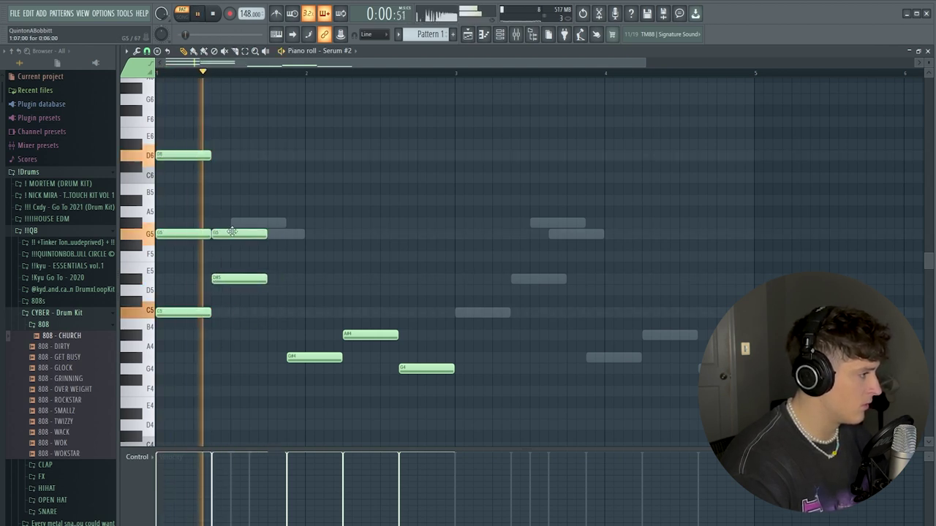
pyautogui.click(227, 222)
pyautogui.click(227, 177)
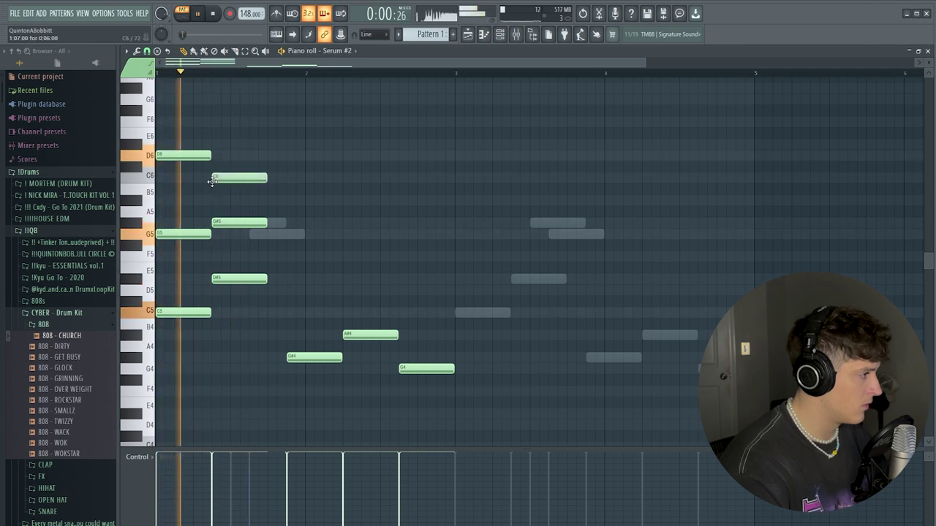
pyautogui.rightClick(227, 178)
pyautogui.click(223, 144)
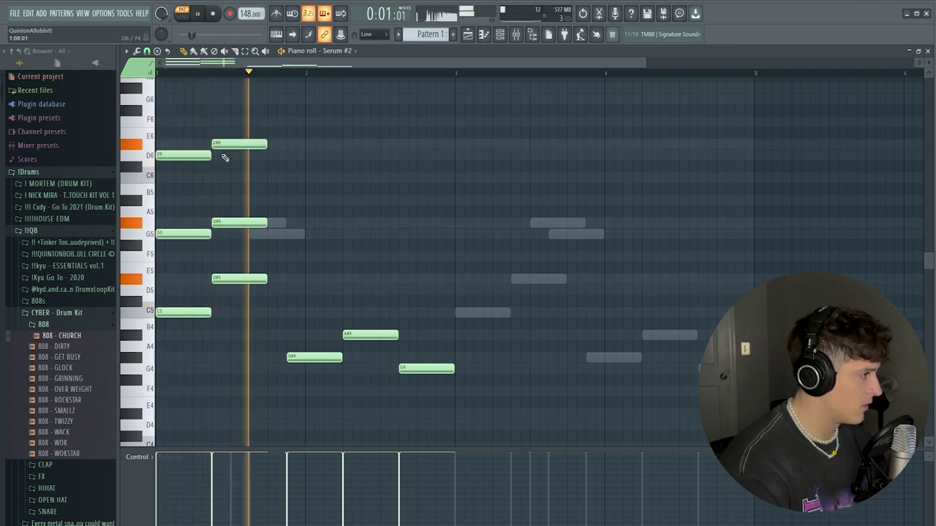
# Try lengthening the second chord up to the start of the G#4, and restore its previous length
pyautogui.moveTo(272, 356); pyautogui.dragTo(214, 137)
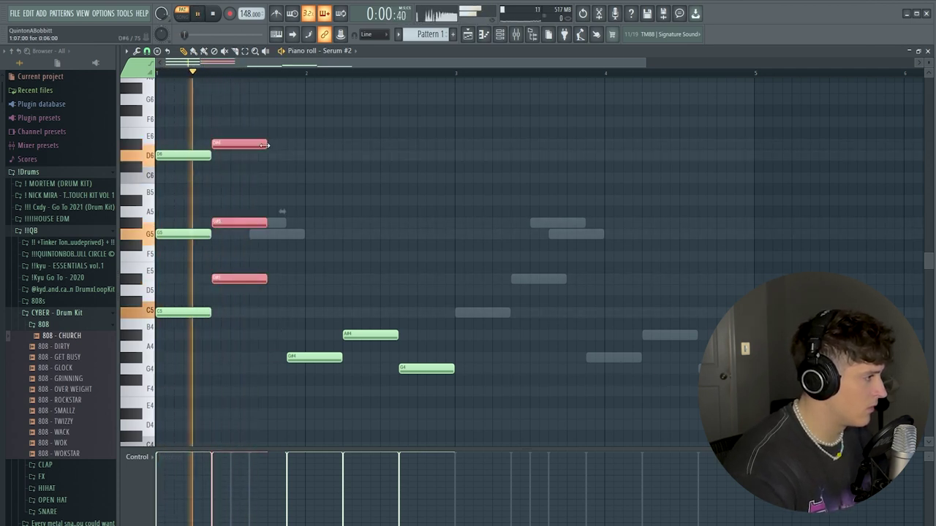
pyautogui.moveTo(268, 221); pyautogui.dragTo(286, 221)
pyautogui.click(351, 170)
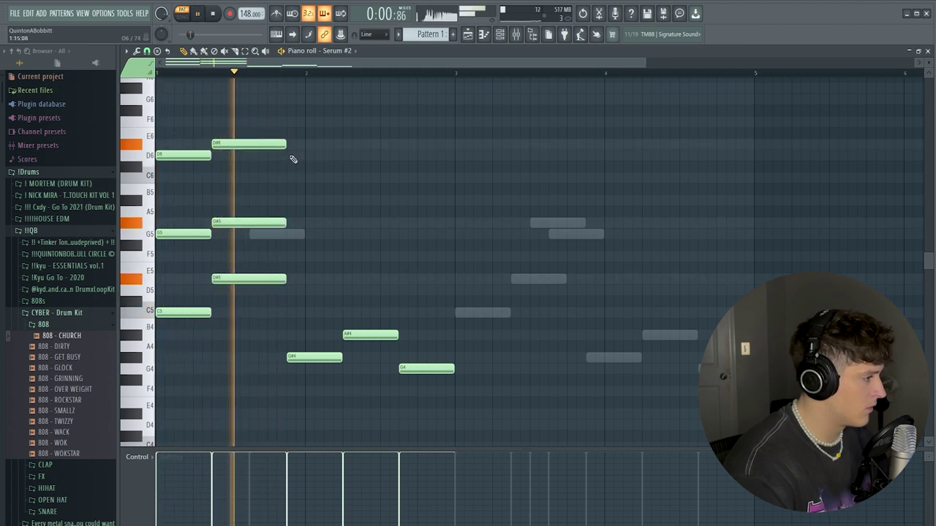
pyautogui.moveTo(226, 317); pyautogui.dragTo(268, 104)
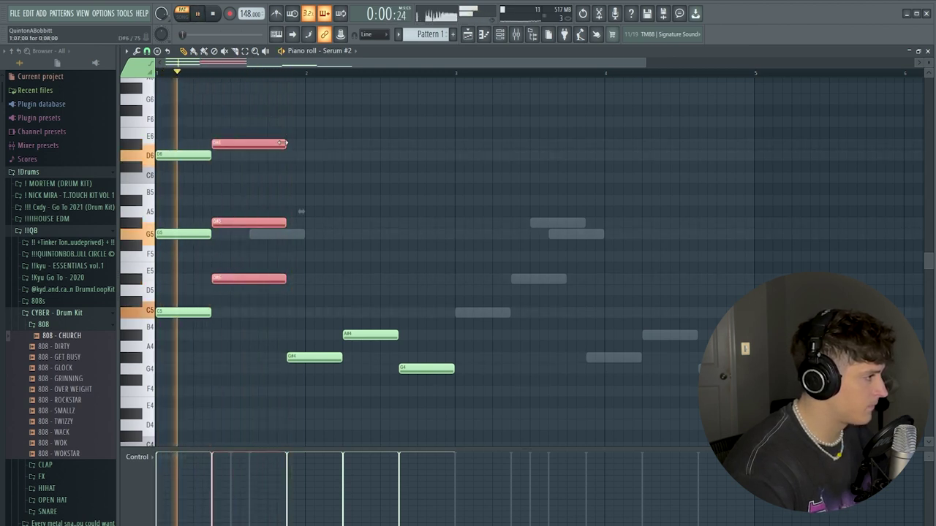
pyautogui.moveTo(286, 142); pyautogui.dragTo(268, 143)
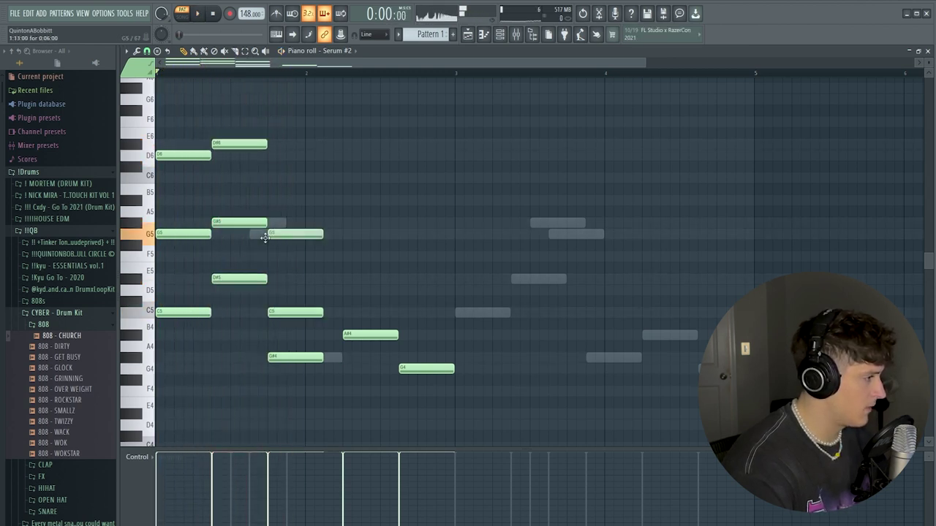
# Listen to the progression, try the third chord's C5 an octave higher, and delete that note
pyautogui.press('space')
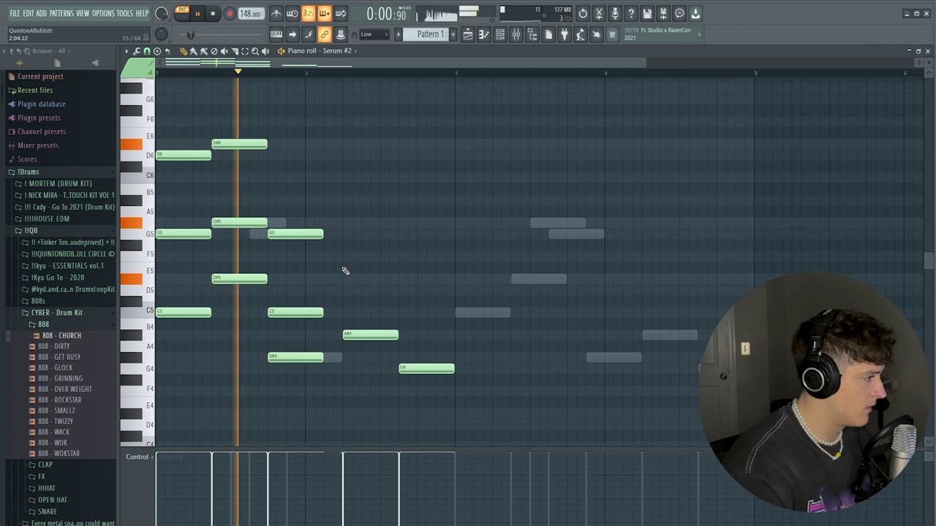
pyautogui.press('space')
pyautogui.press('space')
pyautogui.keyDown('ctrl'); pyautogui.click(303, 314); pyautogui.keyUp('ctrl')
pyautogui.hotkey('ctrl', 'Up')
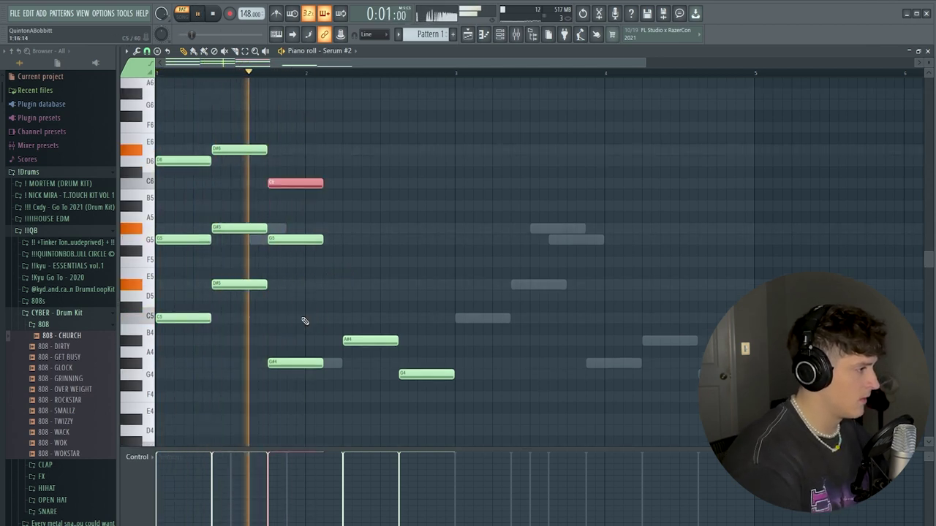
pyautogui.press('Delete')
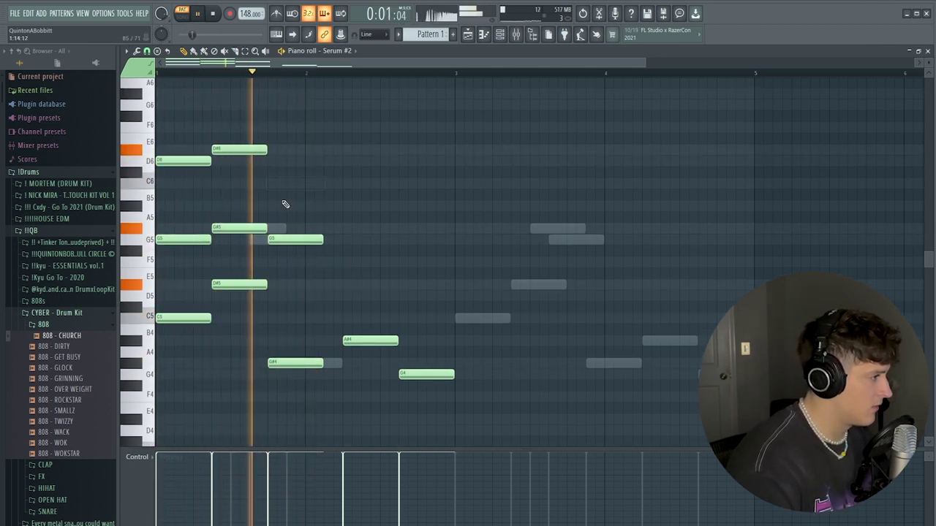
# Add a C5 to the third chord, aligned with its G#4 and G5, and play the progression
pyautogui.press('space')
pyautogui.click(276, 294)
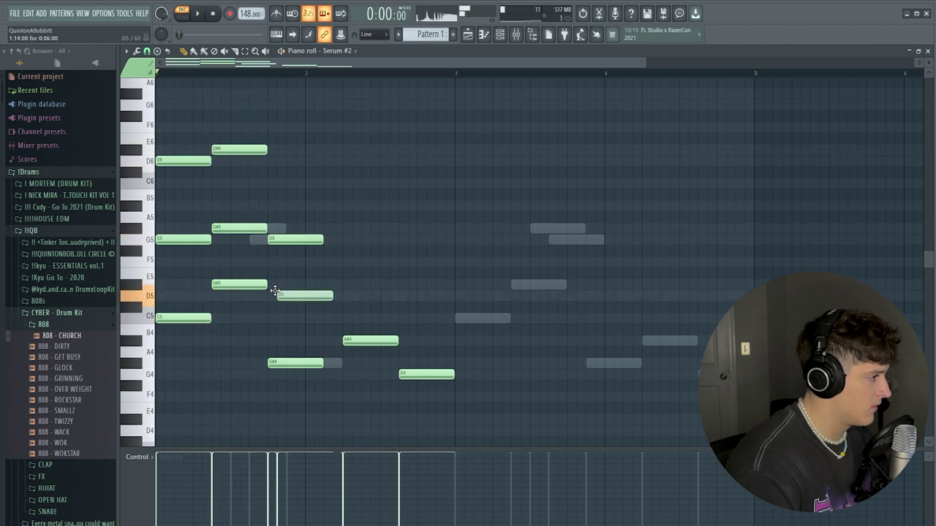
pyautogui.press('space')
pyautogui.moveTo(274, 291); pyautogui.dragTo(278, 319)
pyautogui.press('space')
pyautogui.press('space')
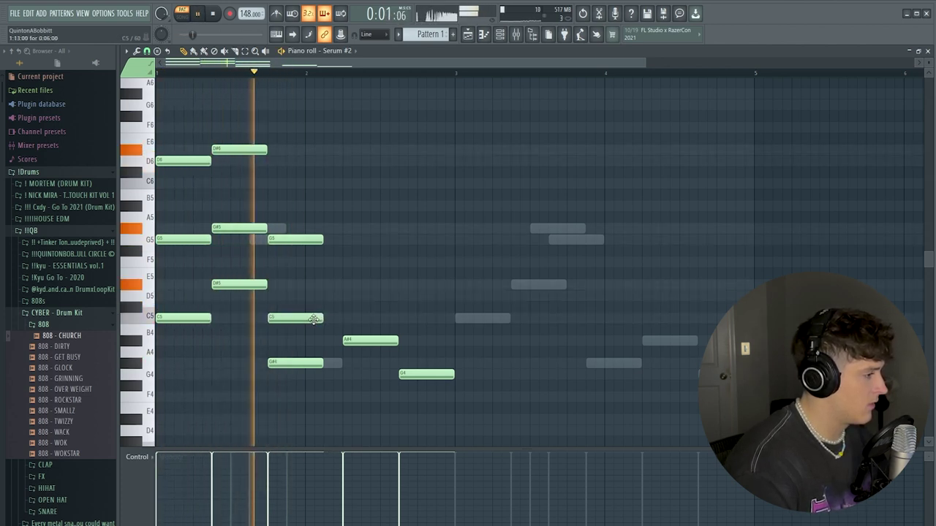
# Raise the third chord's C5 an octave to C6, then try doubling it with another C5 and delete that note
pyautogui.press('space')
pyautogui.hotkey('ctrl', 'Up')
pyautogui.press('space')
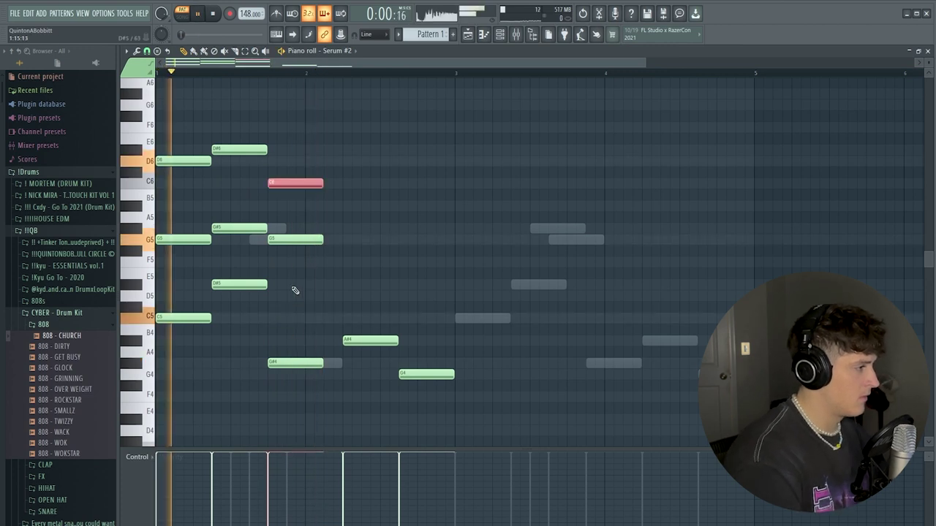
pyautogui.click(272, 319)
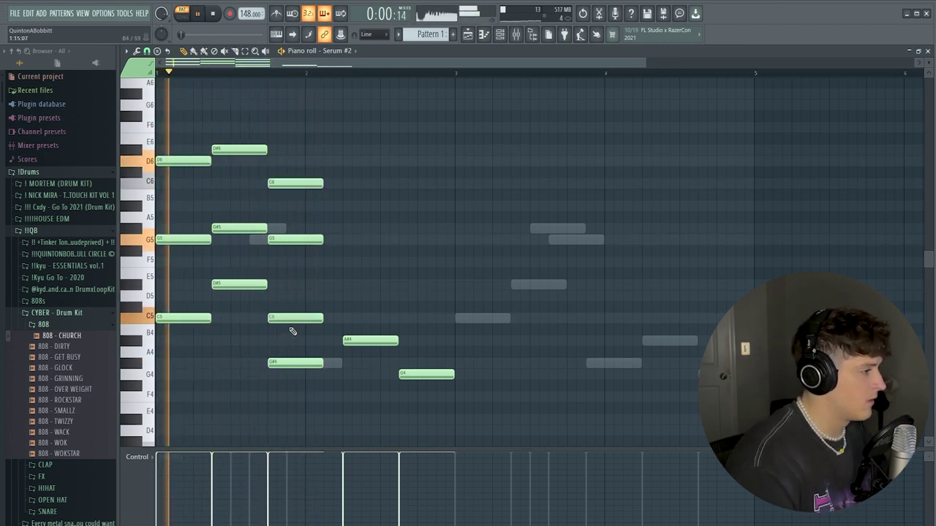
pyautogui.rightClick(290, 321)
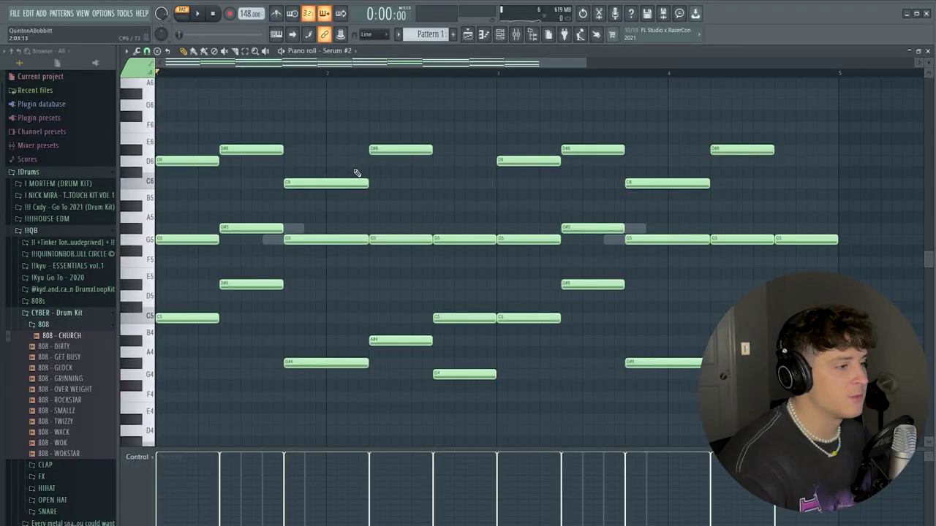
# Open the Serum #2 instrument to check its preset and listen to the finished chord progression
pyautogui.scroll(-2, 278, 87)
pyautogui.click(497, 36)
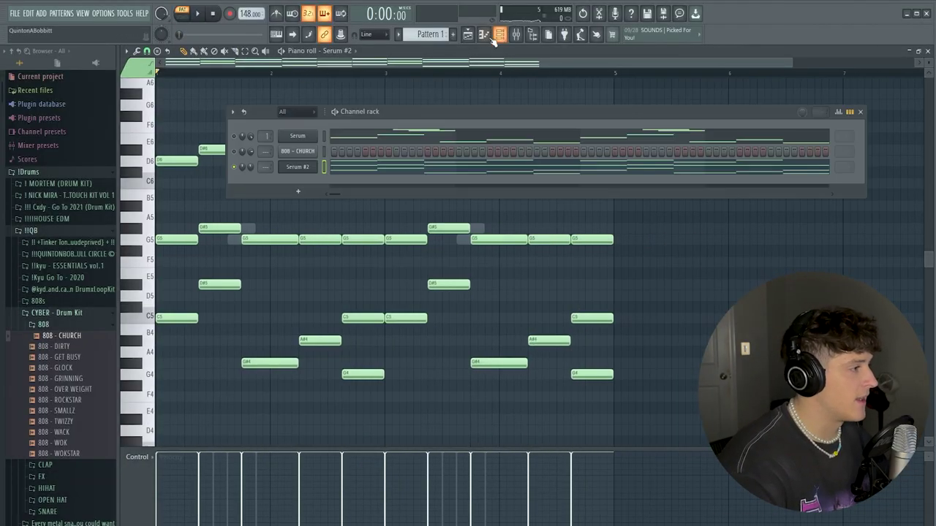
pyautogui.click(312, 169)
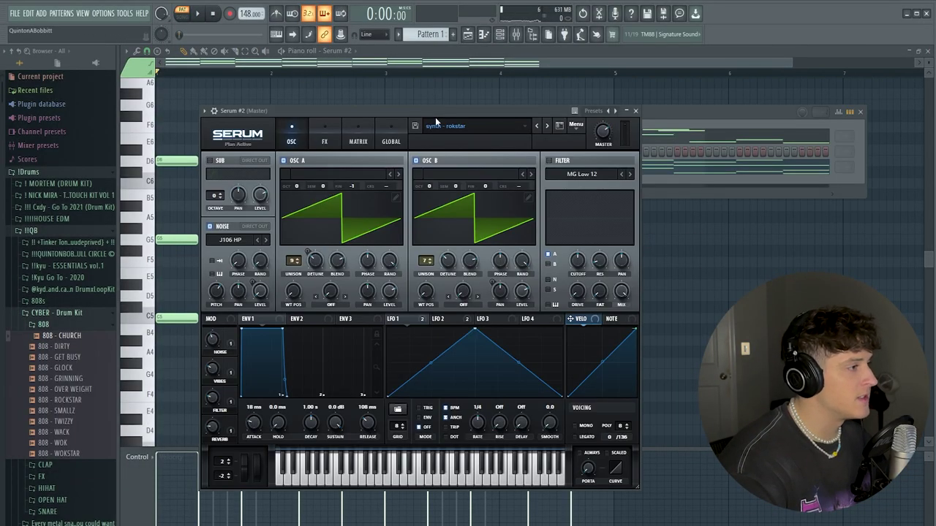
pyautogui.moveTo(522, 115); pyautogui.dragTo(531, 107)
pyautogui.press('space')
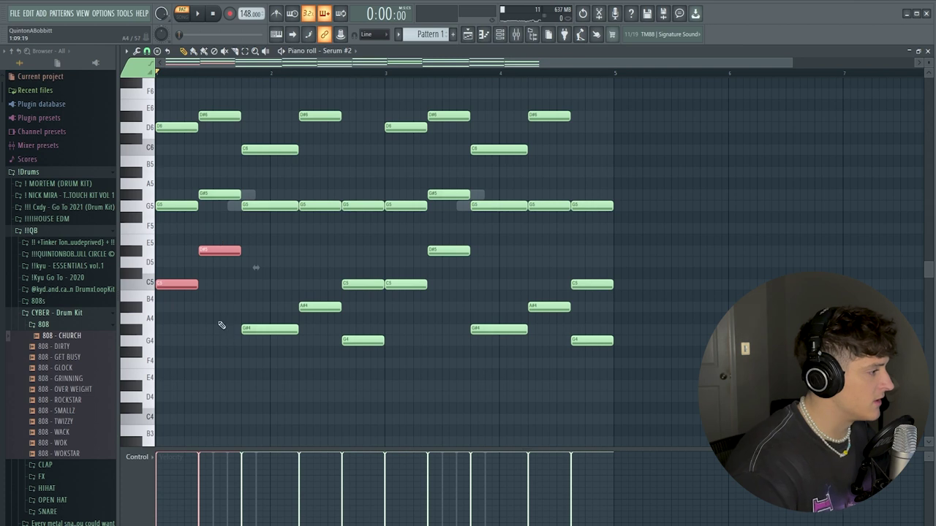
# Duplicate the lowest note of each chord one octave down, giving a C4, D#4, G#3, A#3, G3 bass line
pyautogui.keyDown('ctrl'); pyautogui.click(284, 330); pyautogui.keyUp('ctrl')
pyautogui.keyDown('ctrl'); pyautogui.click(484, 329); pyautogui.keyUp('ctrl')
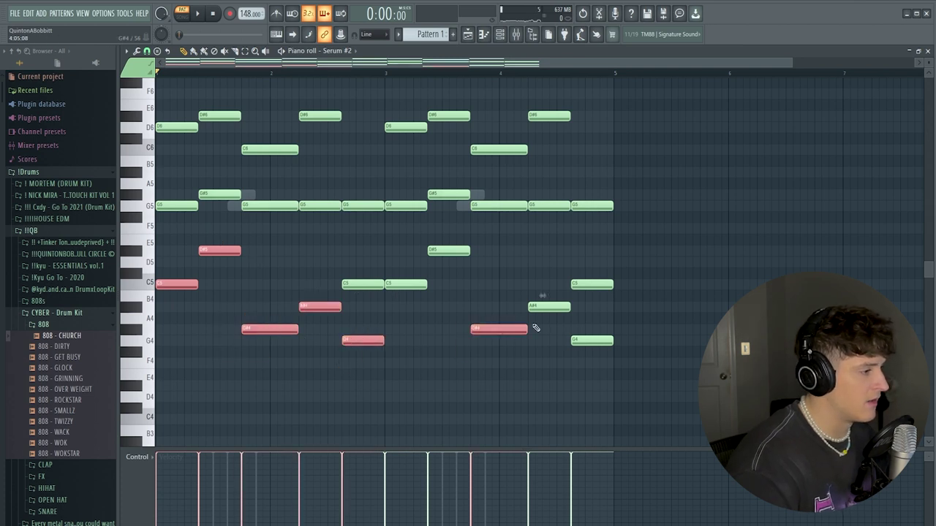
pyautogui.keyDown('ctrl'); pyautogui.click(549, 307); pyautogui.keyUp('ctrl')
pyautogui.keyDown('ctrl'); pyautogui.click(585, 340); pyautogui.keyUp('ctrl')
pyautogui.hotkey('ctrl', 'Down')
pyautogui.press('space')
pyautogui.hotkey('ctrl', 'd')
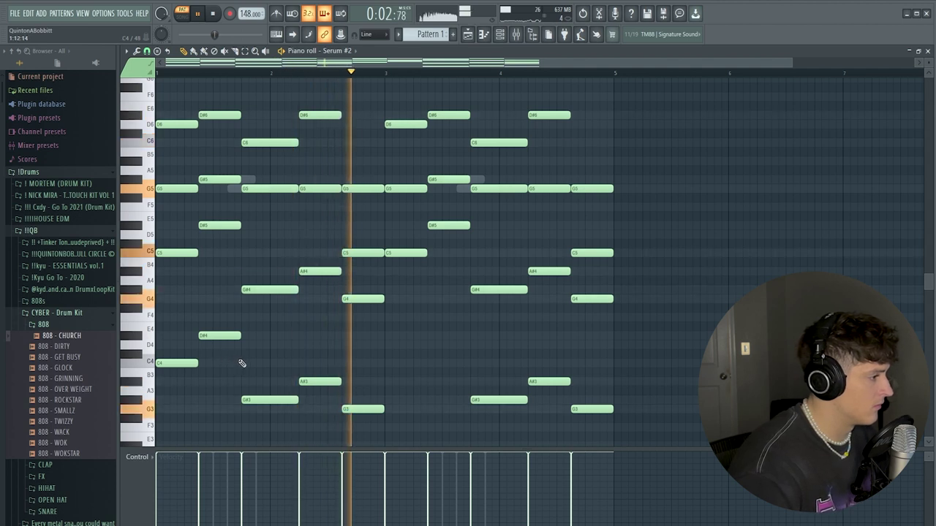
# Play the pattern, check the effects on mixer insert 1, and route the Serum #2 channel to mixer insert 2
pyautogui.press('F6')
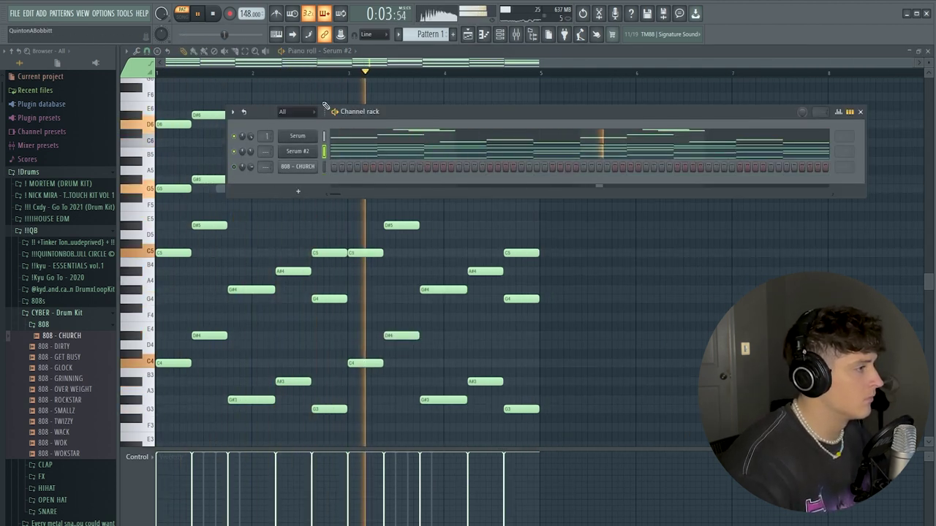
pyautogui.press('F9')
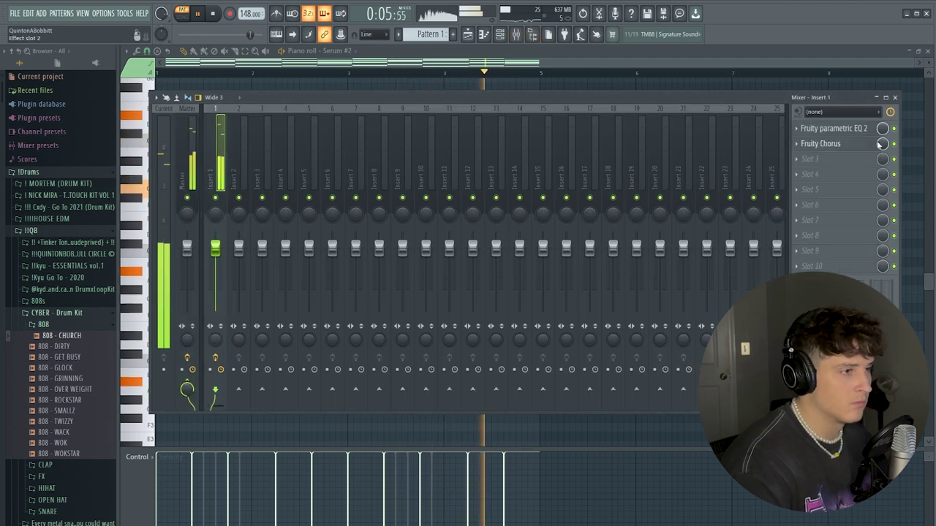
pyautogui.press('space')
pyautogui.press('F6')
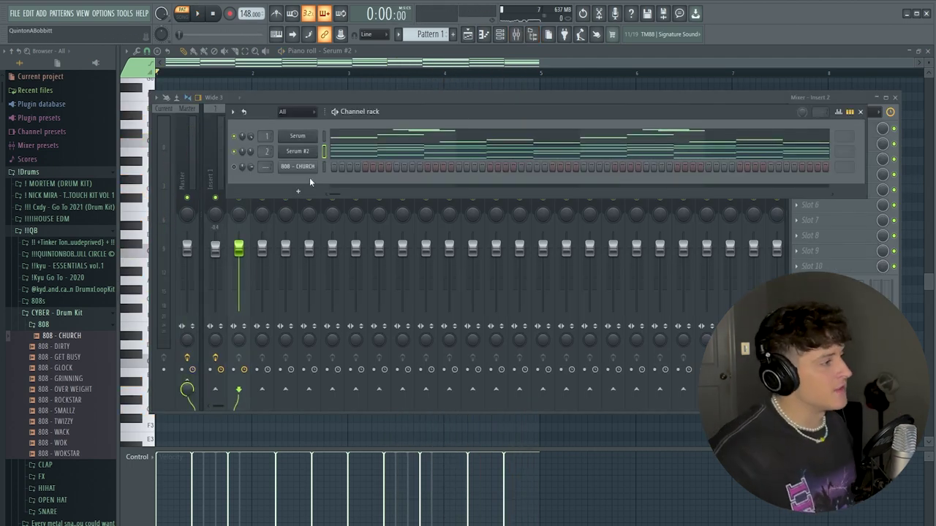
# Add a third Serum channel and load the bass - carbon preset from the CYBER bank
pyautogui.click(301, 192)
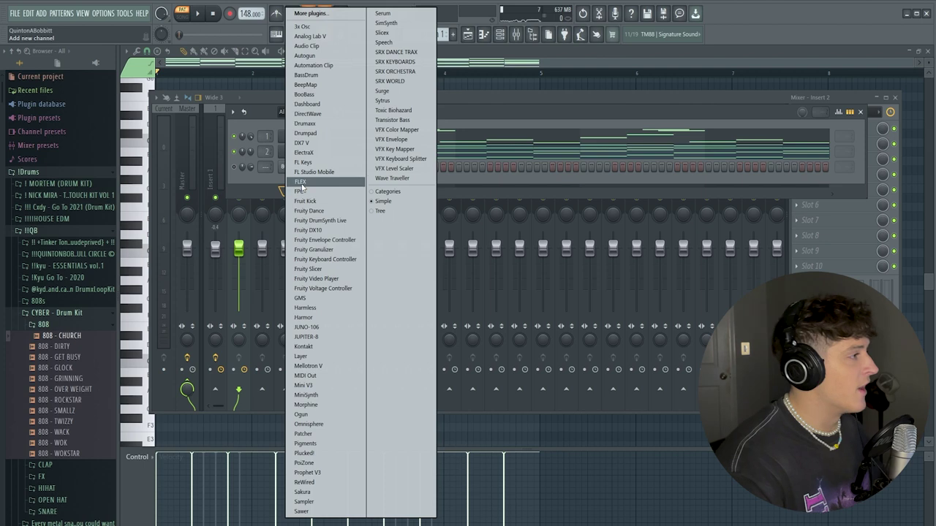
pyautogui.click(383, 13)
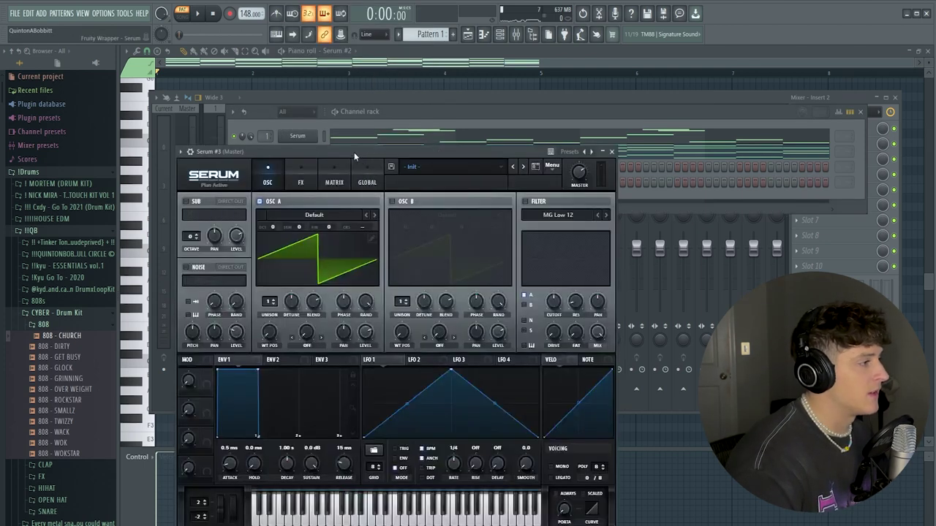
pyautogui.moveTo(354, 152); pyautogui.dragTo(407, 109)
pyautogui.click(486, 123)
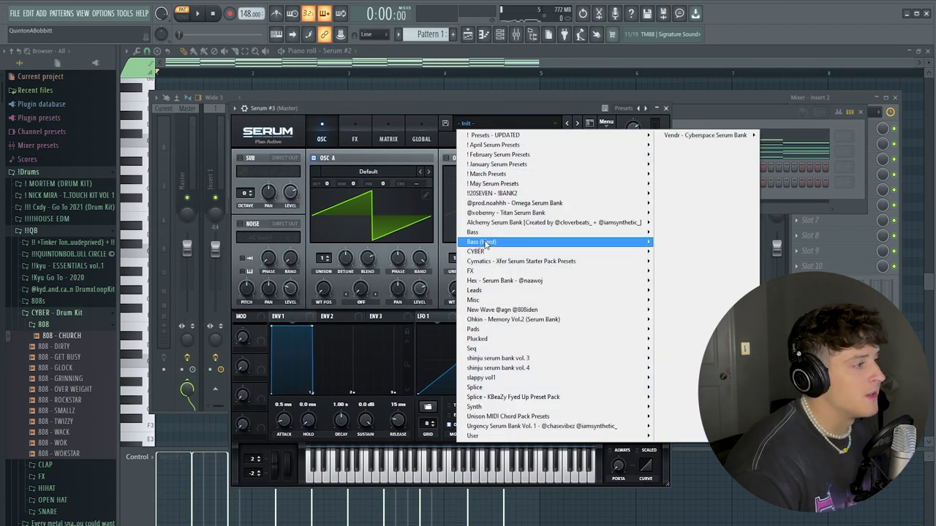
pyautogui.moveTo(488, 251)
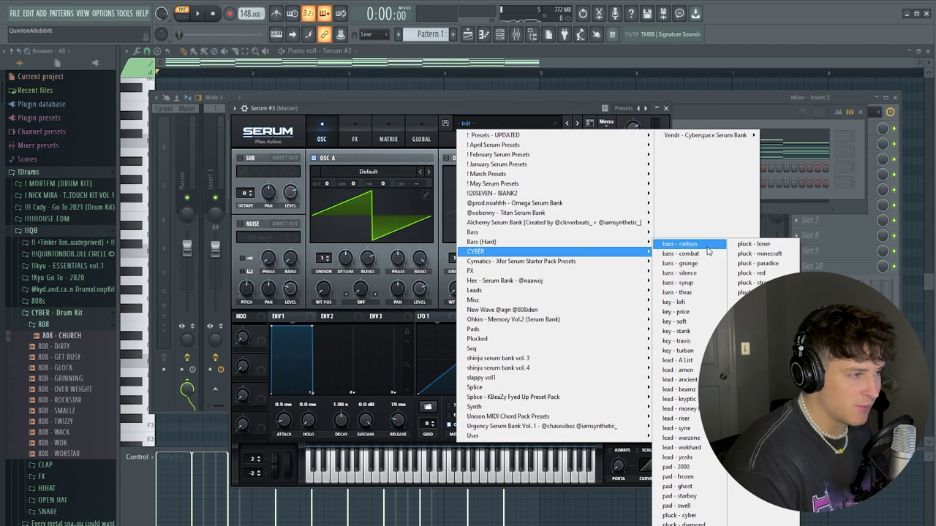
pyautogui.click(683, 244)
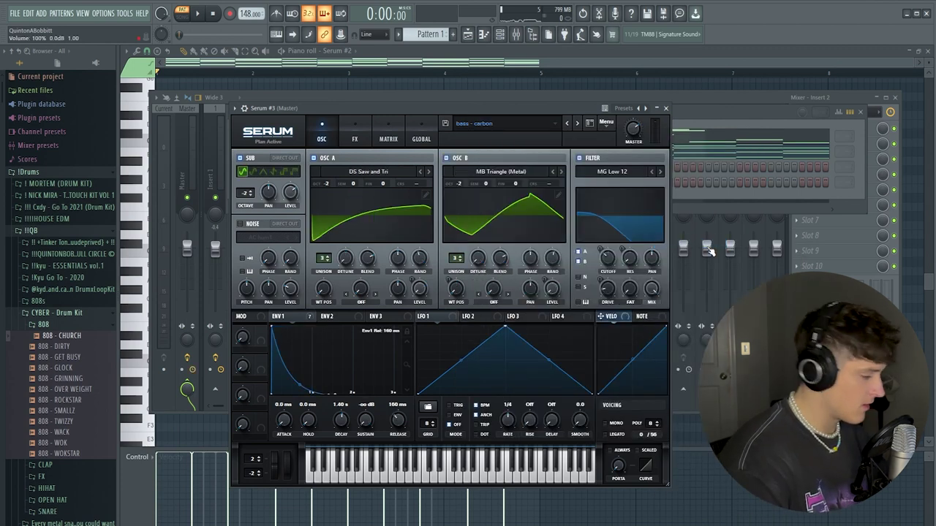
pyautogui.press('Escape')
pyautogui.press('Escape')
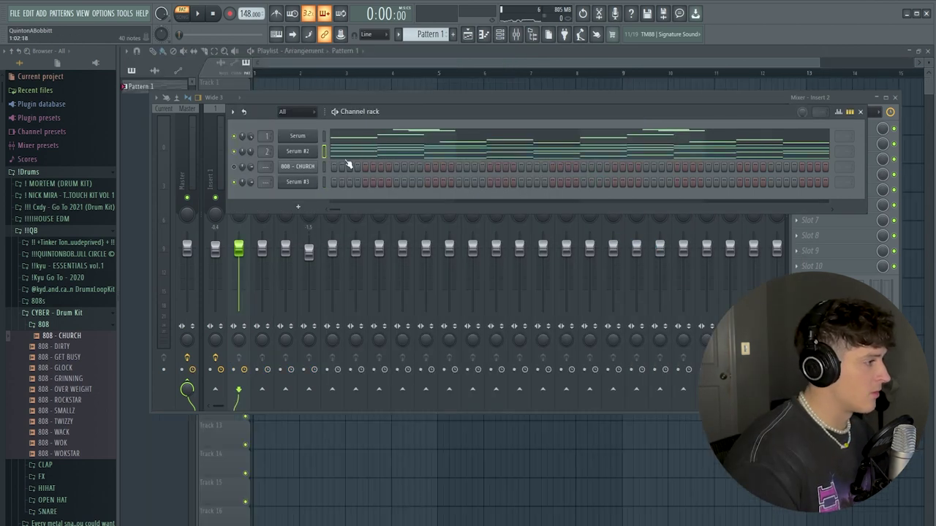
# Copy the lowest bass notes of Serum #2 into Serum #3, one octave higher as C5, D#5, G#4, A#4 and G4
pyautogui.press('F7')
pyautogui.scroll(-3, 261, 324)
pyautogui.moveTo(309, 376); pyautogui.dragTo(385, 322)
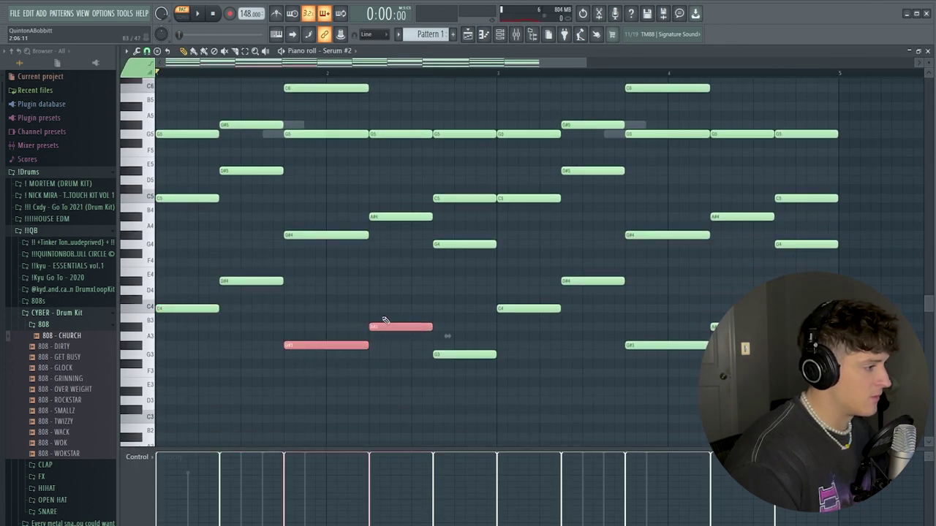
pyautogui.press('F6')
# Switch Serum #3 to the bass - grunge preset and set its master volume to about 77%
pyautogui.click(287, 167)
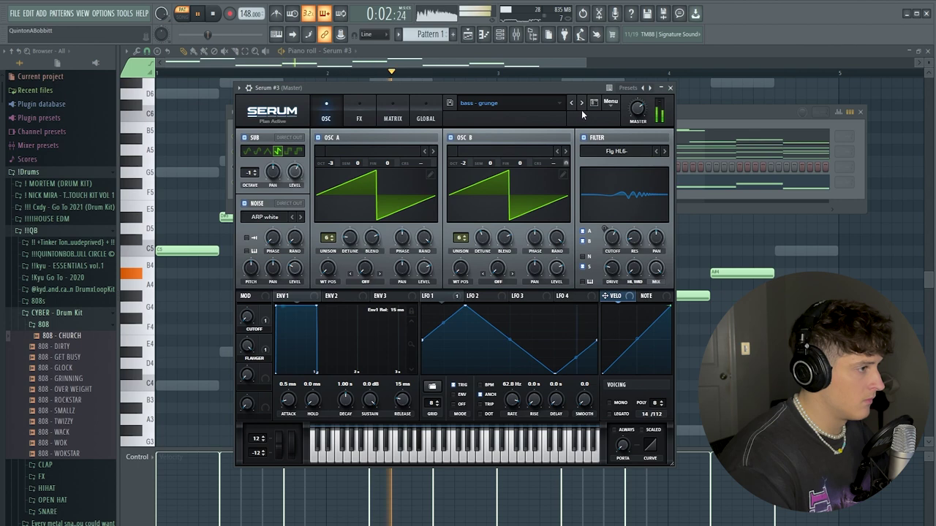
pyautogui.moveTo(567, 90); pyautogui.dragTo(569, 85)
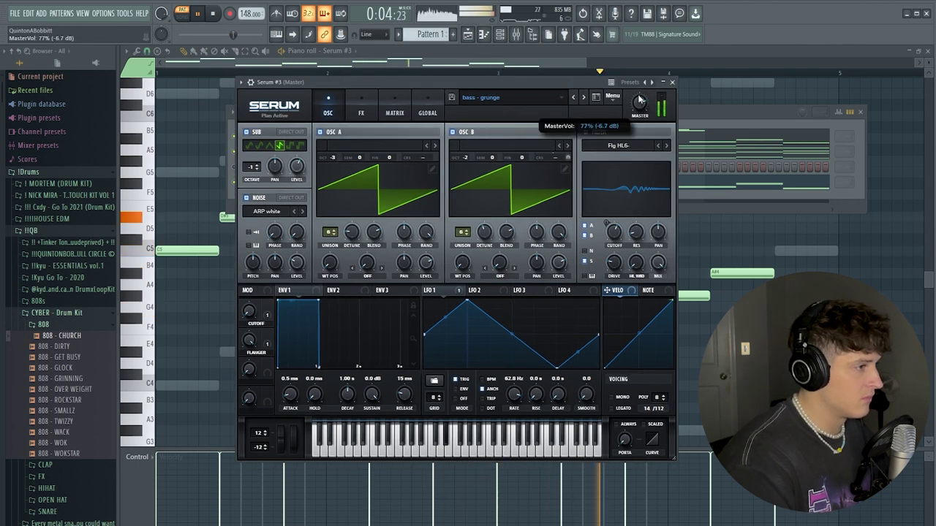
pyautogui.click(672, 84)
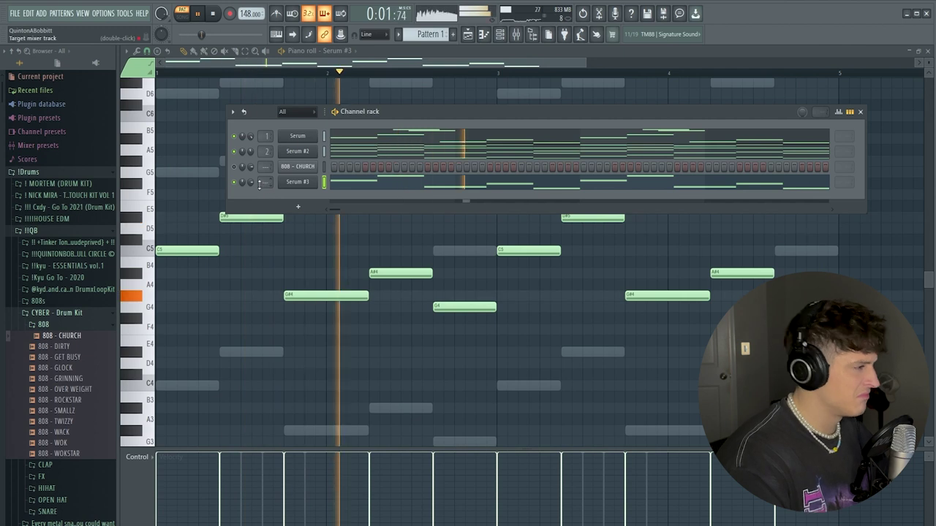
# Stop playback and route the Serum #3 channel to mixer insert 5
pyautogui.press('space')
pyautogui.scroll(2, 265, 182)
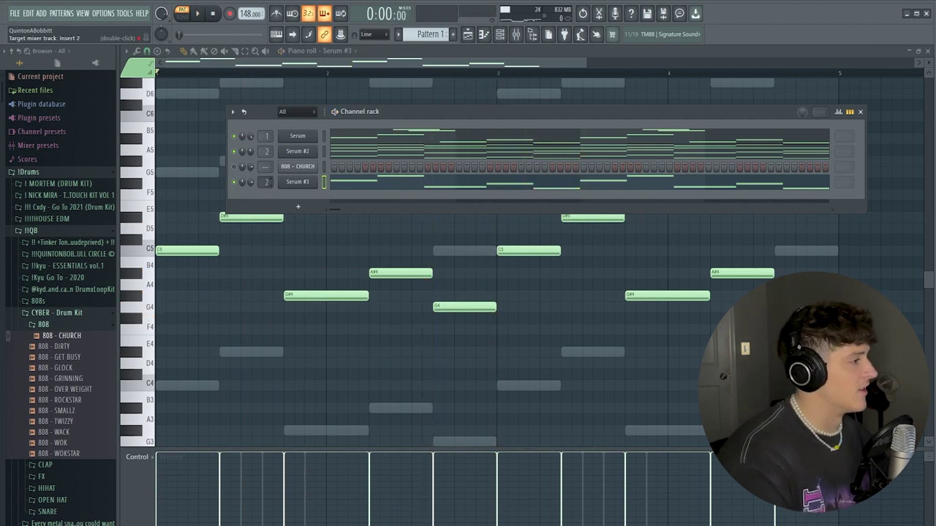
pyautogui.doubleClick(265, 181)
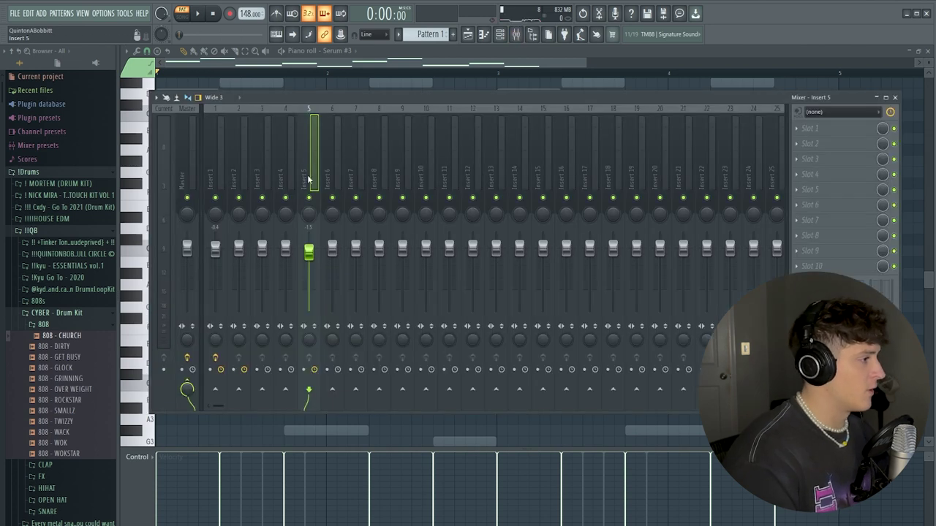
# Add Fruity parametric EQ 2 to insert 5 with the 20Hz - 18kHz cut preset, lowering the high cut to about 5 kHz
pyautogui.click(813, 129)
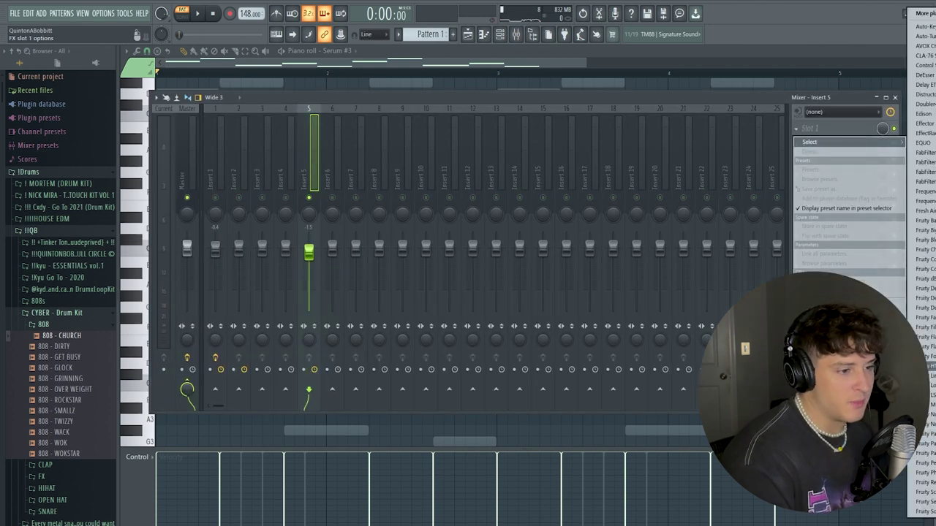
pyautogui.click(925, 454)
pyautogui.click(485, 153)
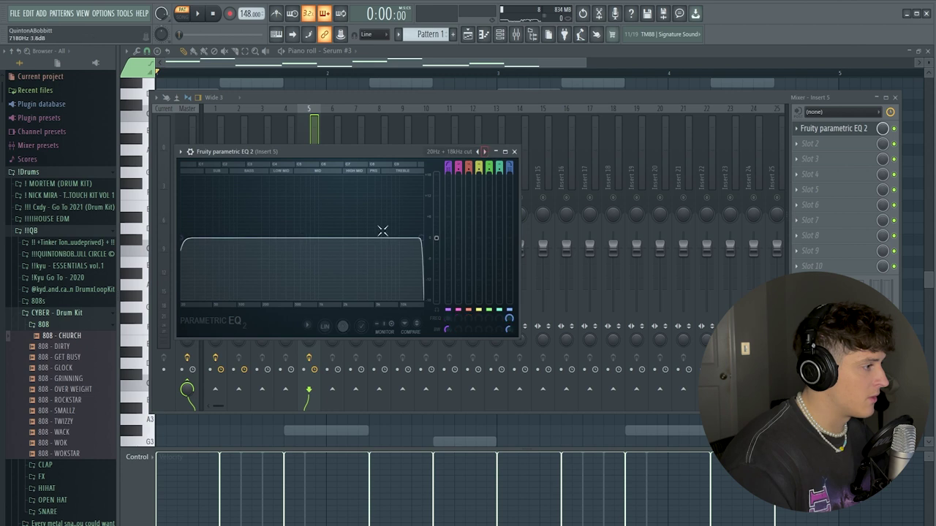
pyautogui.press('space')
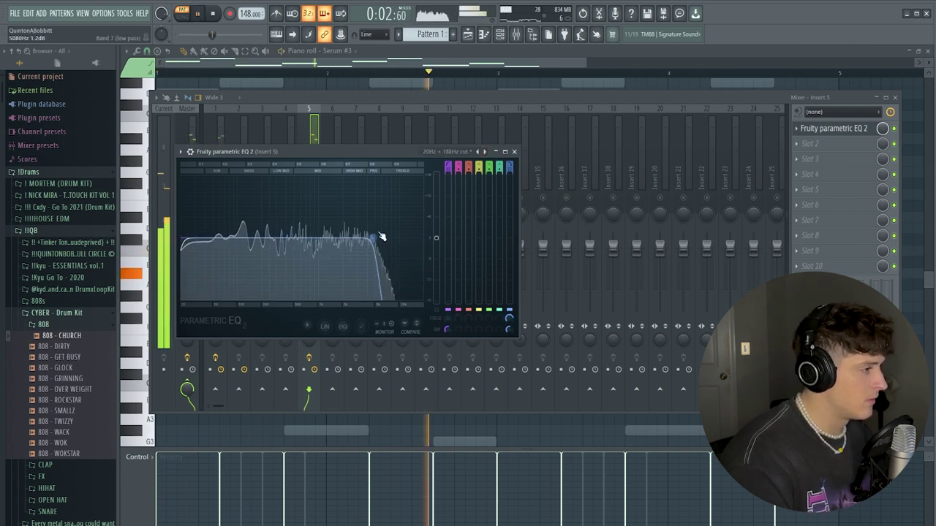
pyautogui.press('space')
pyautogui.click(515, 151)
# Add a second Fruity parametric EQ 2 to insert 5 and boost its low shelf about 9.9 dB at 98 Hz
pyautogui.click(799, 143)
pyautogui.click(930, 442)
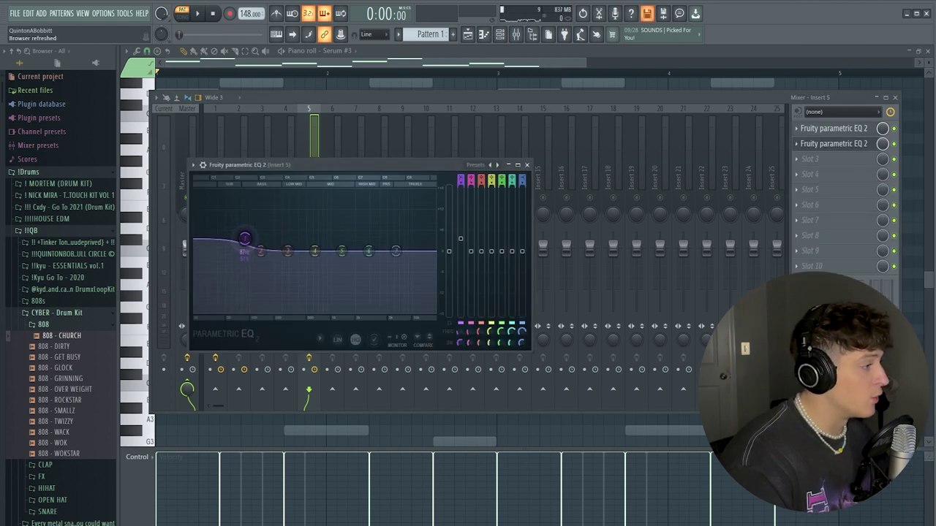
pyautogui.press('space')
pyautogui.moveTo(245, 238); pyautogui.dragTo(249, 215)
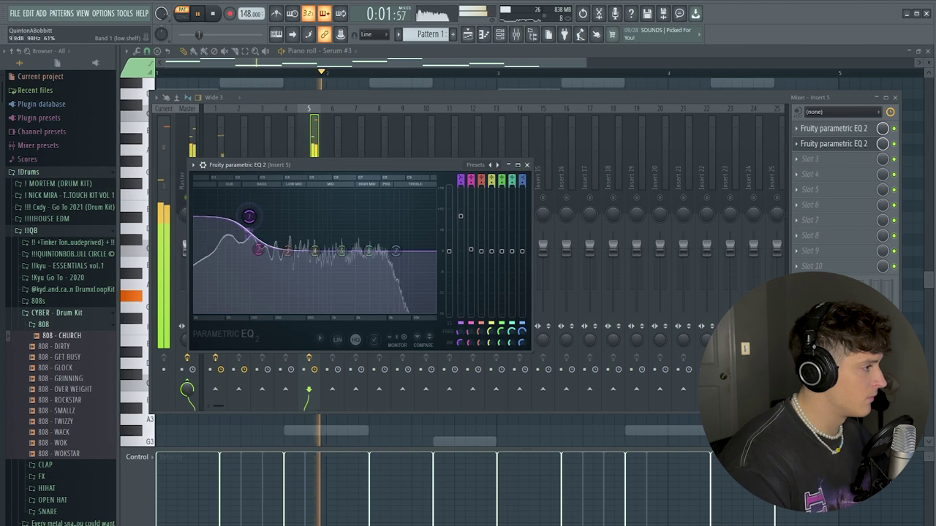
pyautogui.click(527, 165)
# Add another Serum channel with a preset from the CYBER bank and open its piano roll
pyautogui.press('F6')
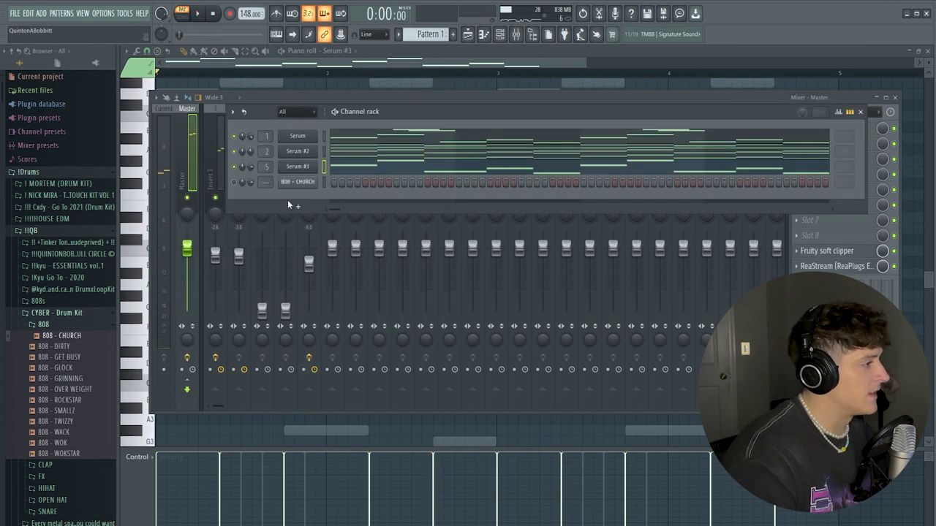
pyautogui.click(287, 200)
pyautogui.click(399, 15)
pyautogui.click(459, 180)
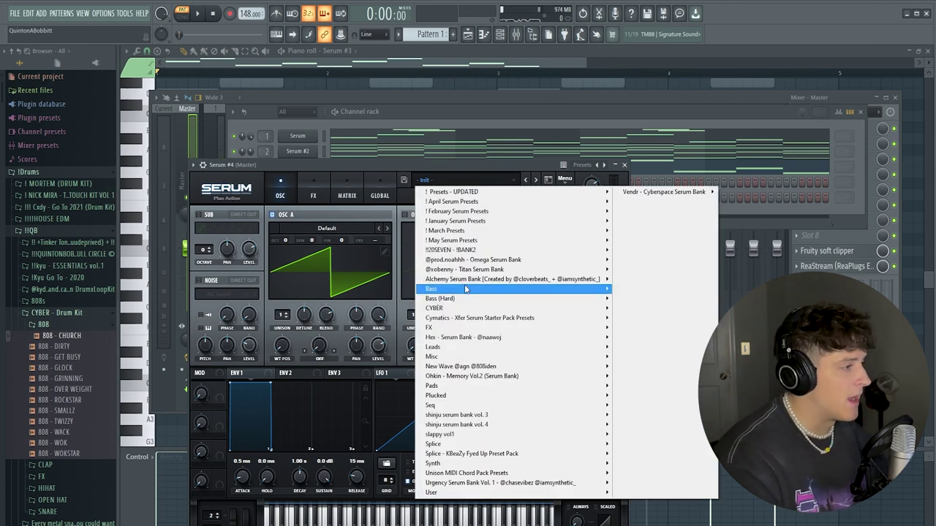
pyautogui.moveTo(476, 272)
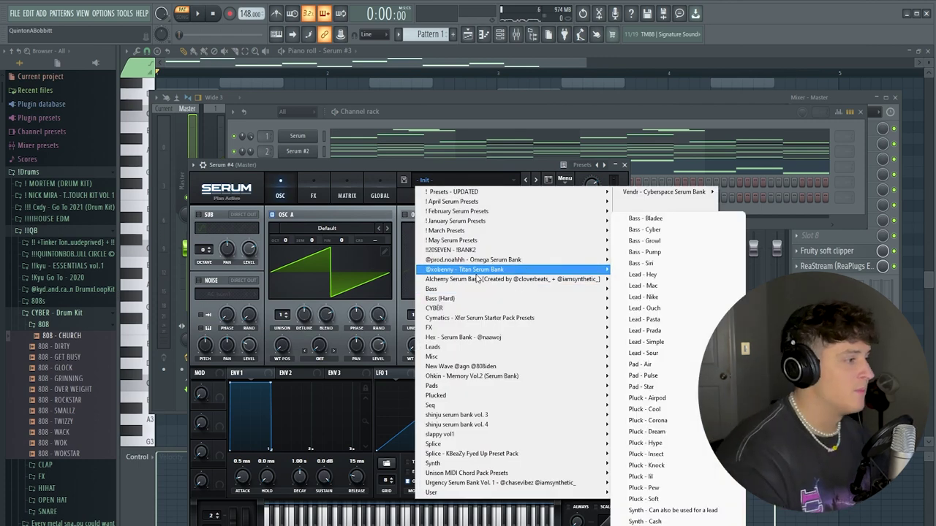
pyautogui.moveTo(512, 308)
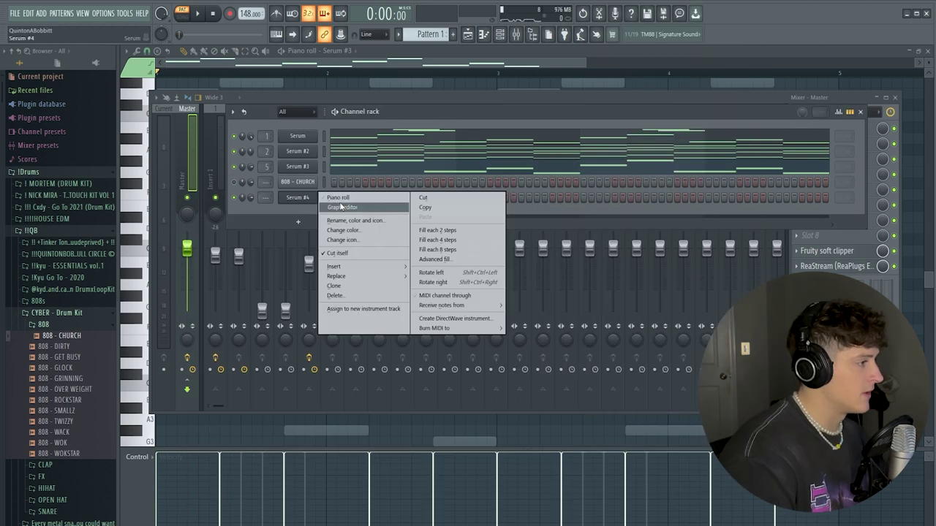
pyautogui.click(341, 207)
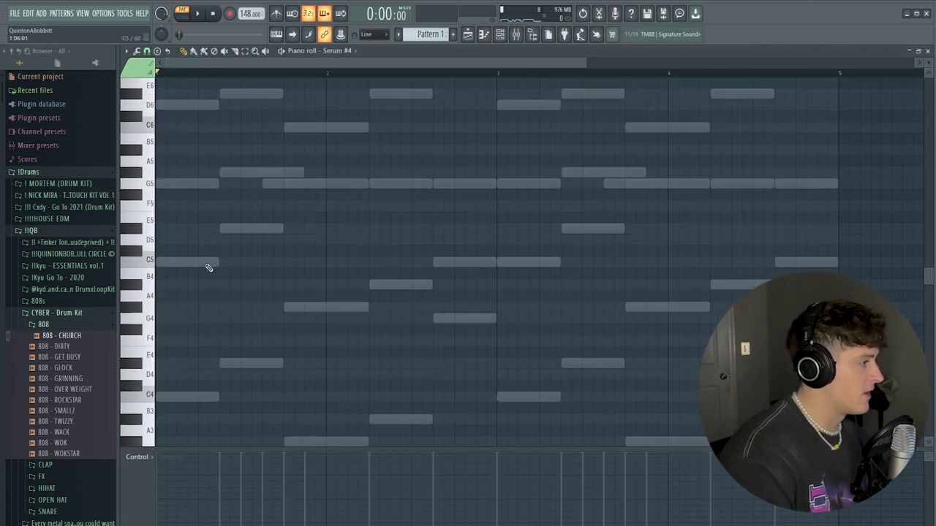
# Sketch the start of an arpeggio in Serum #4 with short notes C5, G5, D6, D#5, G#5, D#6, G5 and play it
pyautogui.click(176, 187)
pyautogui.click(202, 105)
pyautogui.scroll(1, 219, 161)
pyautogui.click(223, 261)
pyautogui.click(267, 128)
pyautogui.press('space')
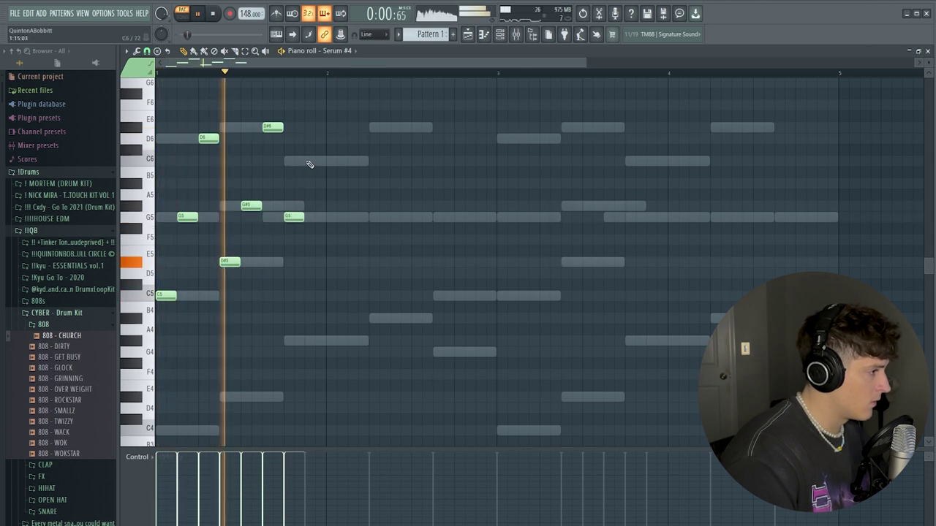
# Finish the first bar of the Serum #4 arpeggio with a C6 note and replay the pattern from the start
pyautogui.press('space')
pyautogui.press('F6')
pyautogui.press('space')
pyautogui.press('space')
pyautogui.press('space')
pyautogui.press('space')
pyautogui.press('space')
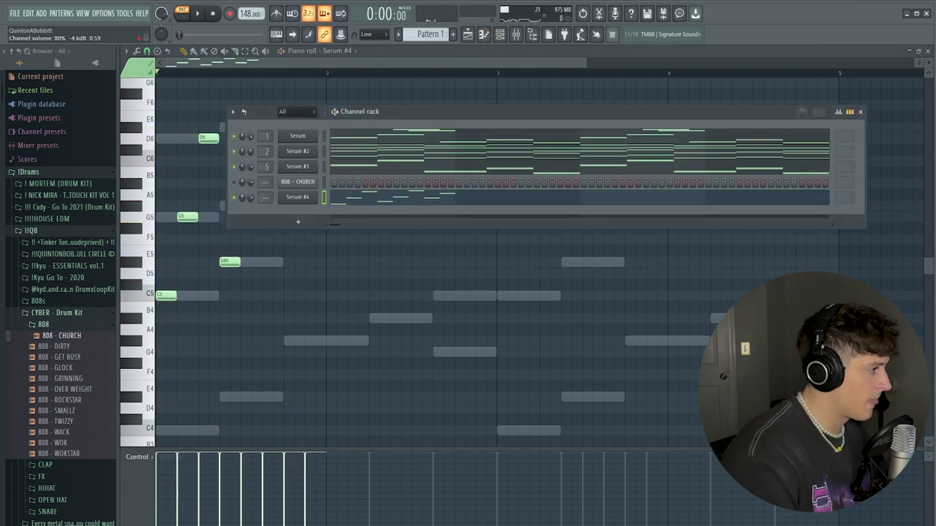
pyautogui.press('F6')
pyautogui.press('space')
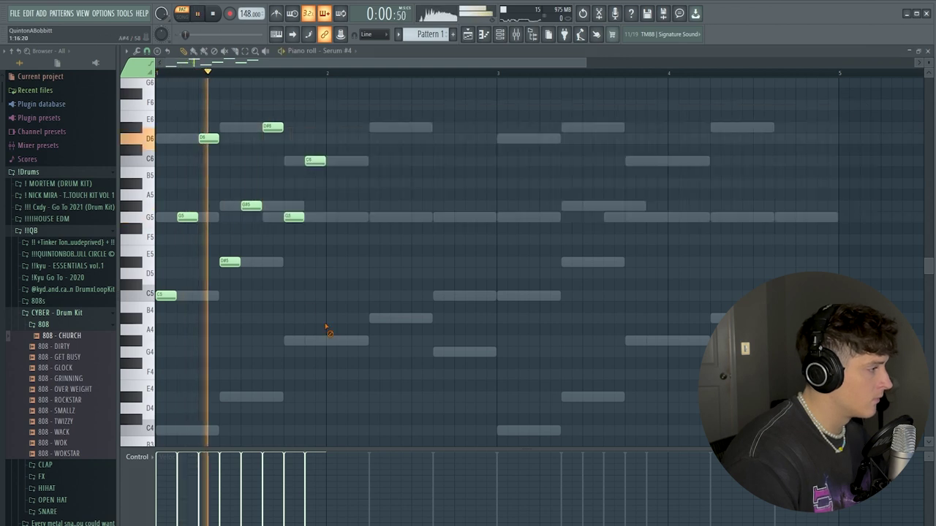
# Extend the Serum #4 arpeggio through bar 2 with notes G#4, G5, D#6, A#4, G5, G4, C5, G5 and play it
pyautogui.press('space')
pyautogui.press('F6')
pyautogui.press('F6')
pyautogui.press('space')
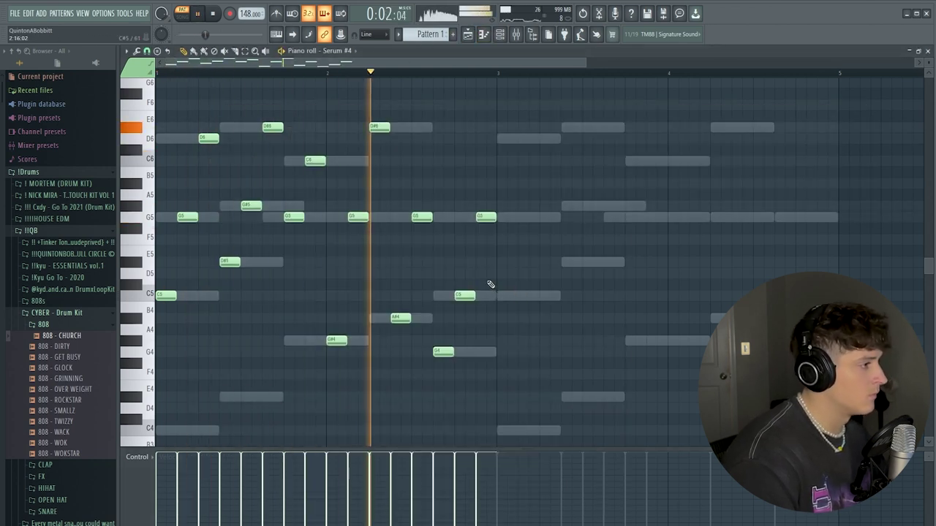
# Rework the last four notes of bar 2 to D#5, G5, C6, D#6 and duplicate the two-bar arpeggio into bars 3 and 4
pyautogui.hotkey('ctrl', 'b')
pyautogui.hotkey('ctrl', 'd')
pyautogui.click(503, 39)
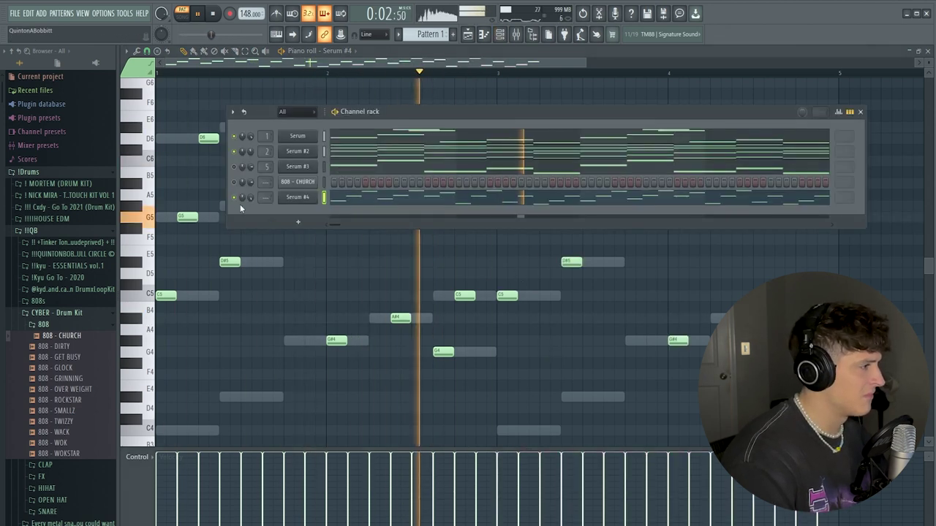
pyautogui.press('F6')
pyautogui.press('space')
pyautogui.hotkey('ctrl', 'b')
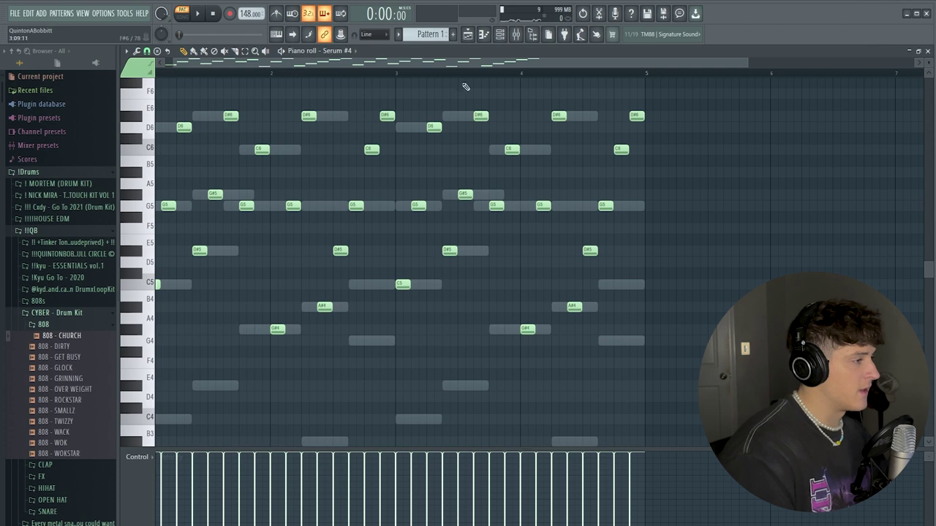
# Route the Serum #4 channel to mixer insert 3 and raise that insert's fader to about -0.7 dB during playback
pyautogui.click(504, 41)
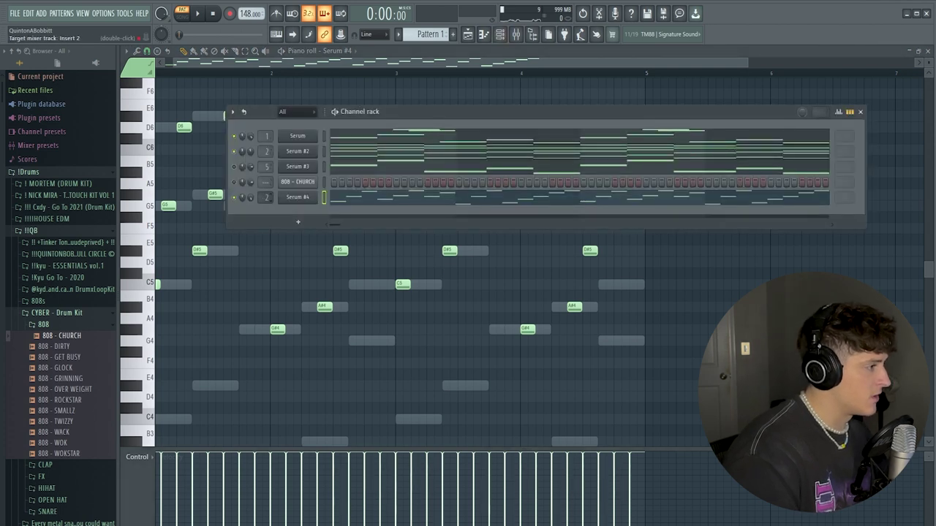
pyautogui.click(298, 196)
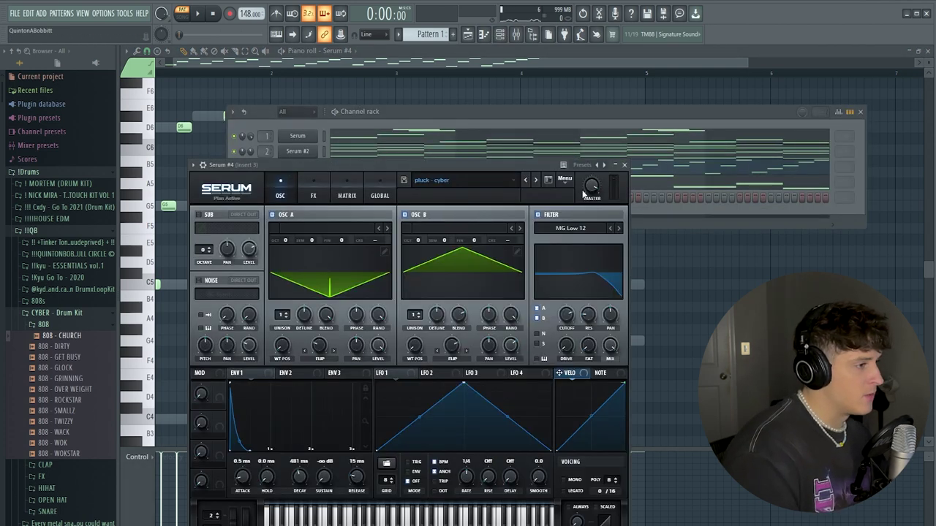
pyautogui.click(624, 164)
pyautogui.click(515, 35)
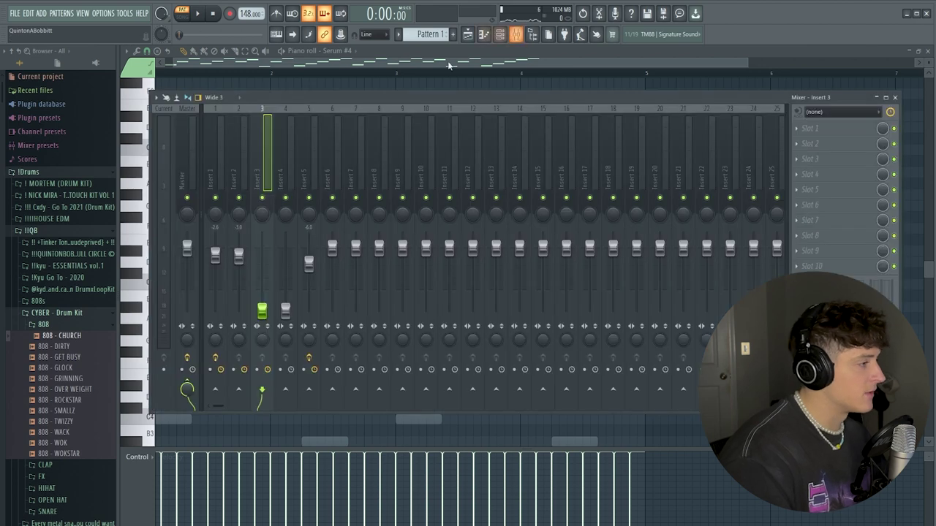
pyautogui.press('space')
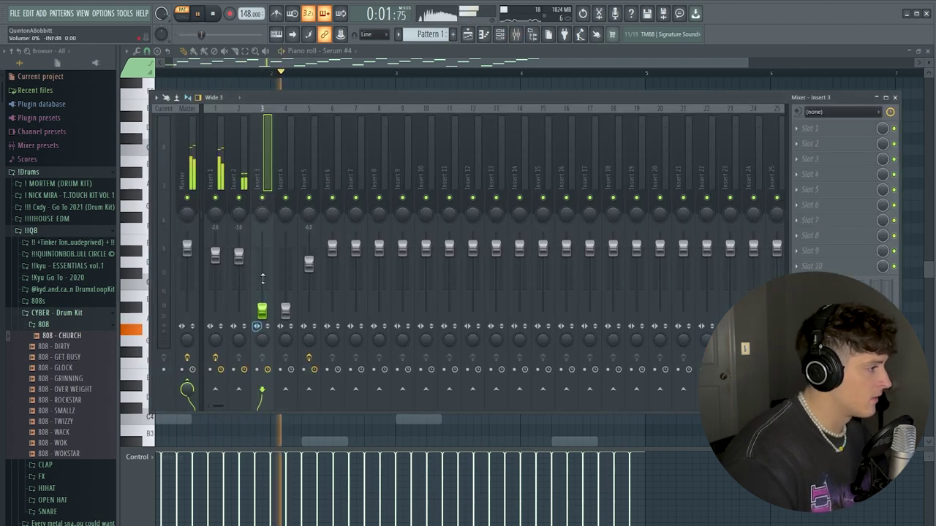
pyautogui.press('space')
# Add Fruity parametric EQ 2 to insert 3 with the 20Hz - 18kHz cut preset, raising the low cut to thin out the pluck
pyautogui.click(813, 129)
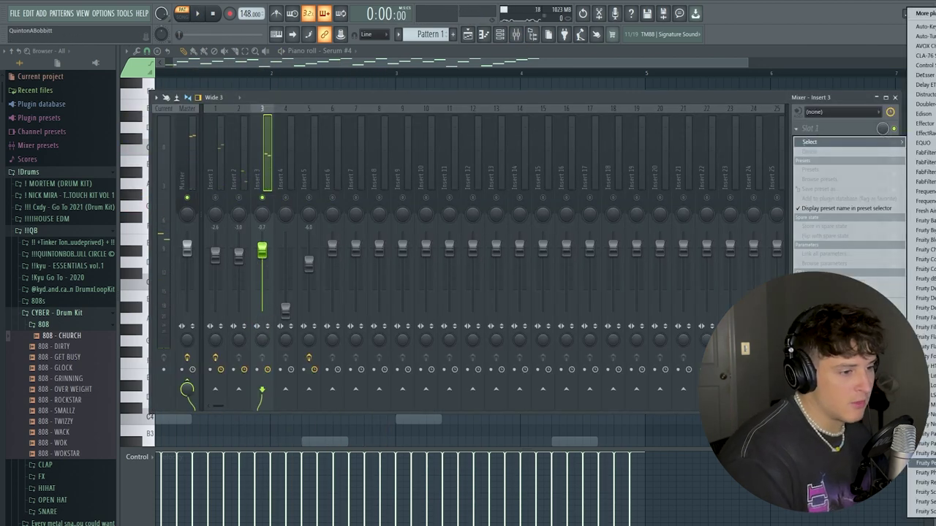
pyautogui.click(923, 463)
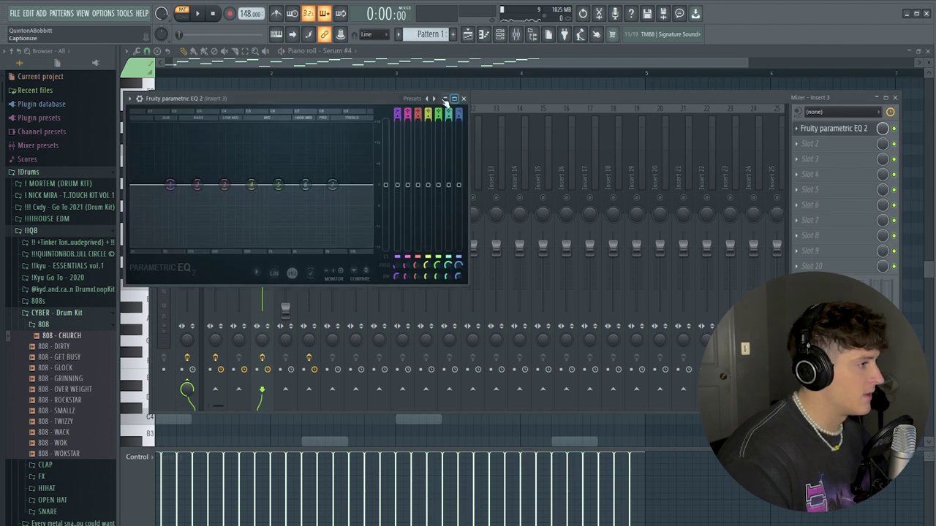
pyautogui.moveTo(152, 187); pyautogui.dragTo(257, 179)
pyautogui.press('space')
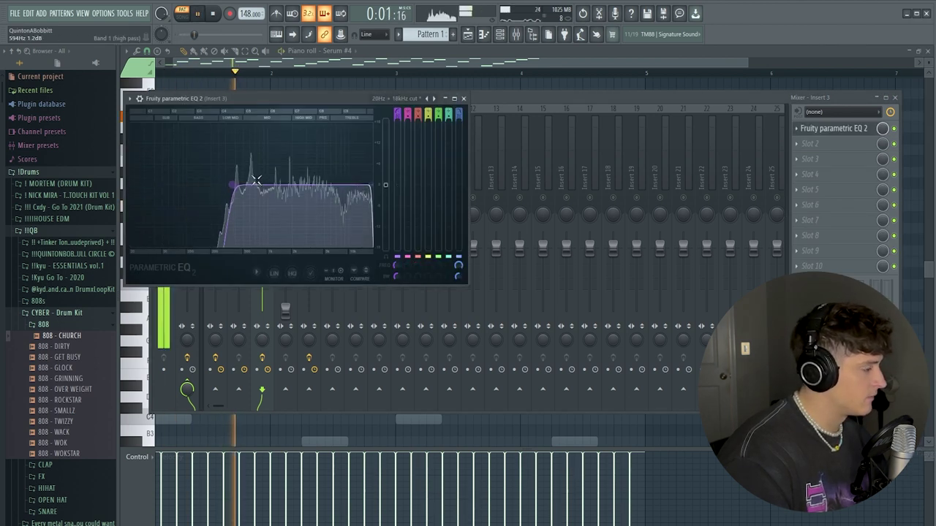
pyautogui.click(463, 98)
pyautogui.press('space')
# Add ValhallaVintageVerb to slot 2 of insert 3 and set its mix to about 55.6 %
pyautogui.click(809, 144)
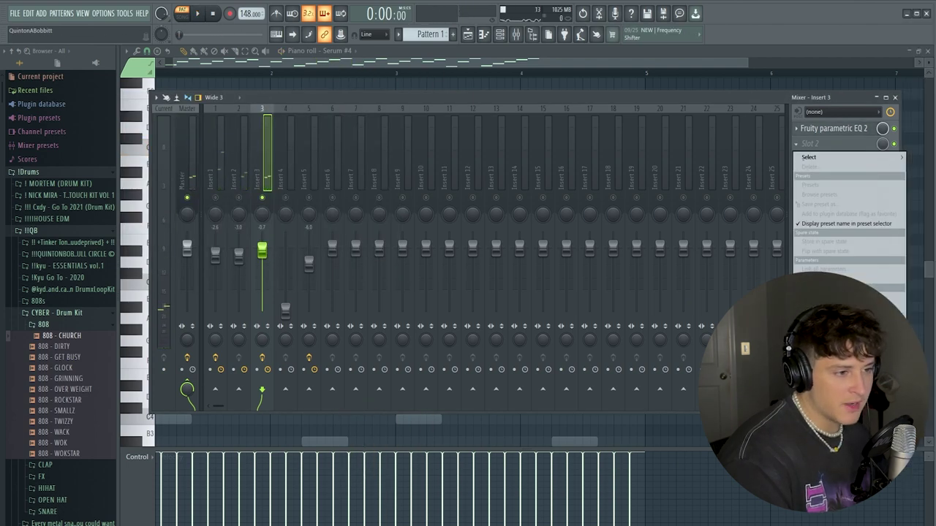
pyautogui.moveTo(869, 158)
pyautogui.click(925, 505)
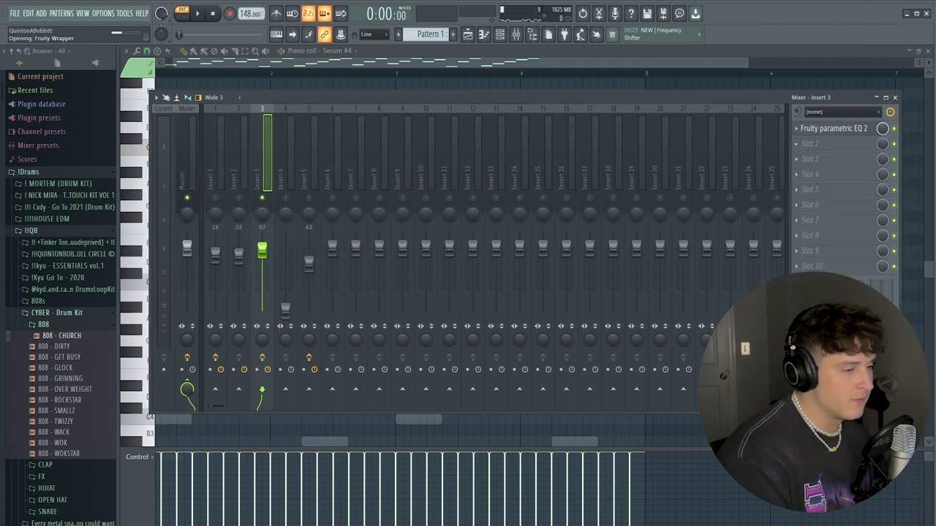
pyautogui.moveTo(271, 121); pyautogui.dragTo(316, 99)
pyautogui.moveTo(216, 177); pyautogui.dragTo(241, 181)
pyautogui.press('space')
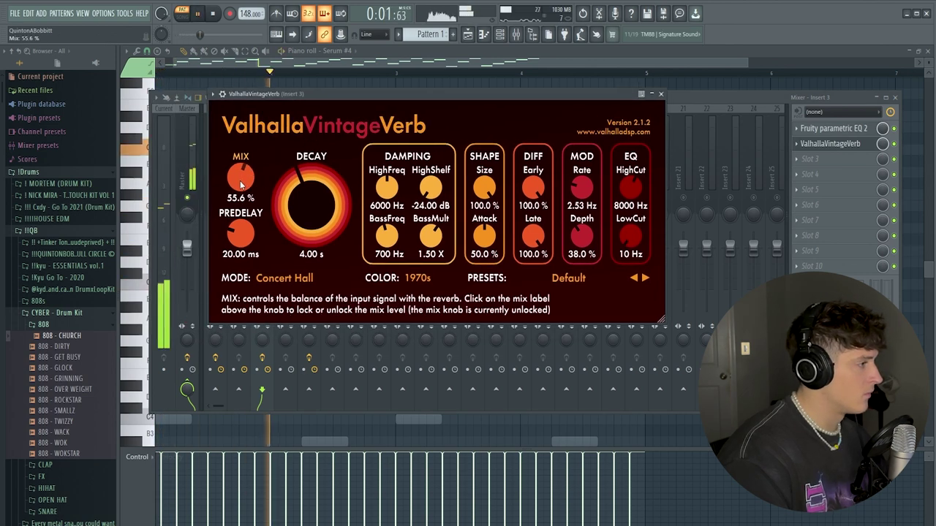
pyautogui.press('Escape')
# Unsolo insert 3 and adjust its ValhallaVintageVerb, shortening the decay to about 2.81 s and raising the low cut
pyautogui.rightClick(261, 198)
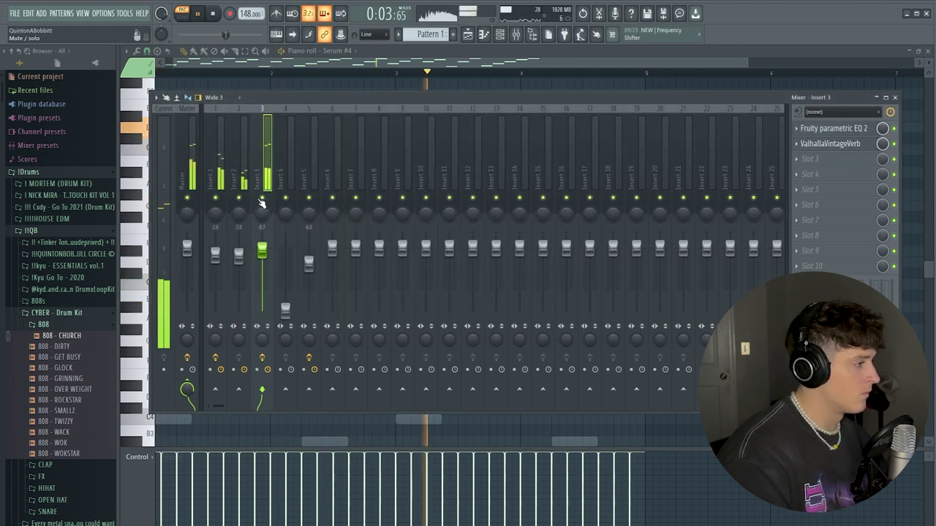
pyautogui.click(851, 142)
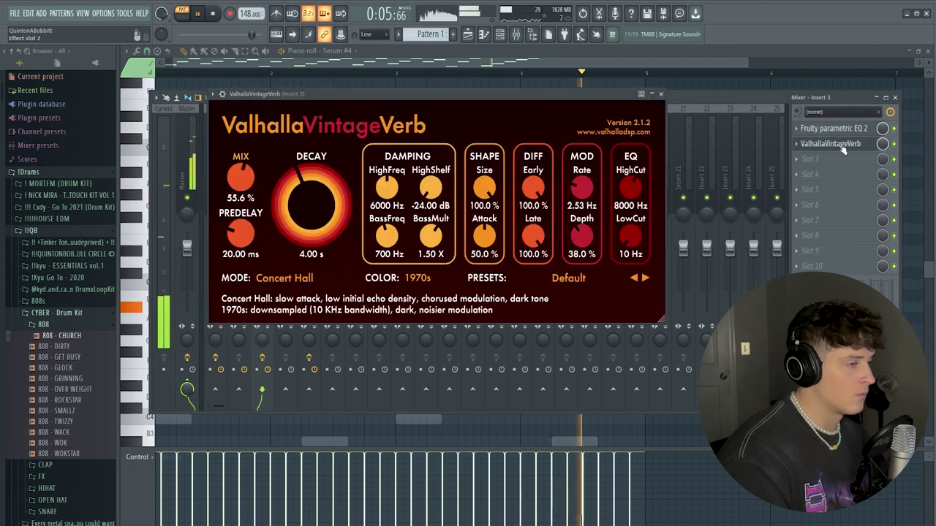
pyautogui.moveTo(311, 205); pyautogui.dragTo(311, 220)
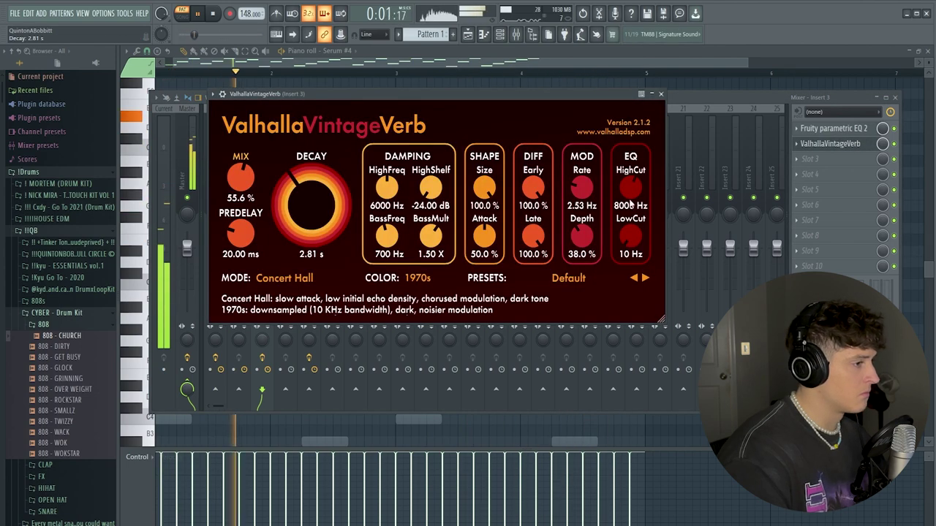
pyautogui.moveTo(630, 235); pyautogui.dragTo(636, 155)
pyautogui.click(663, 96)
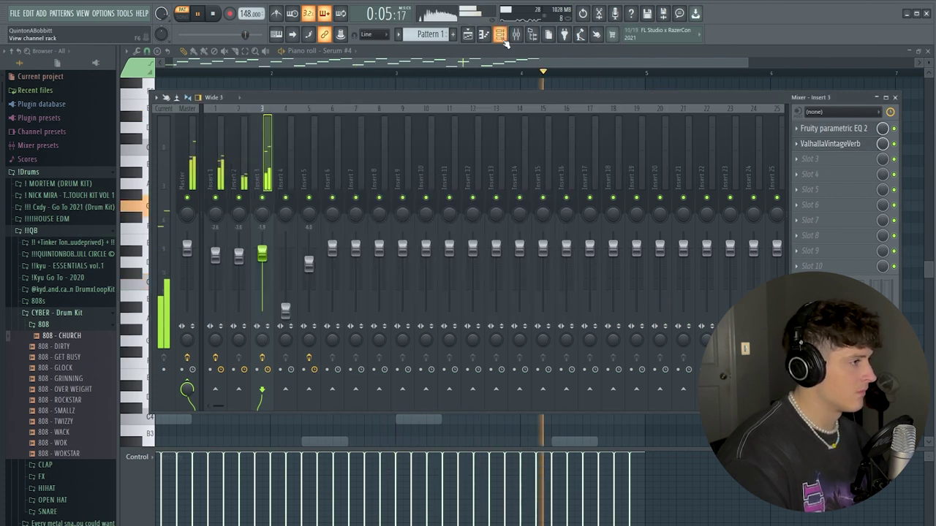
# Lower insert 3's fader to about -2.1 dB and move the Serum #4 channel above Serum #3
pyautogui.press('F6')
pyautogui.press('F6')
pyautogui.press('space')
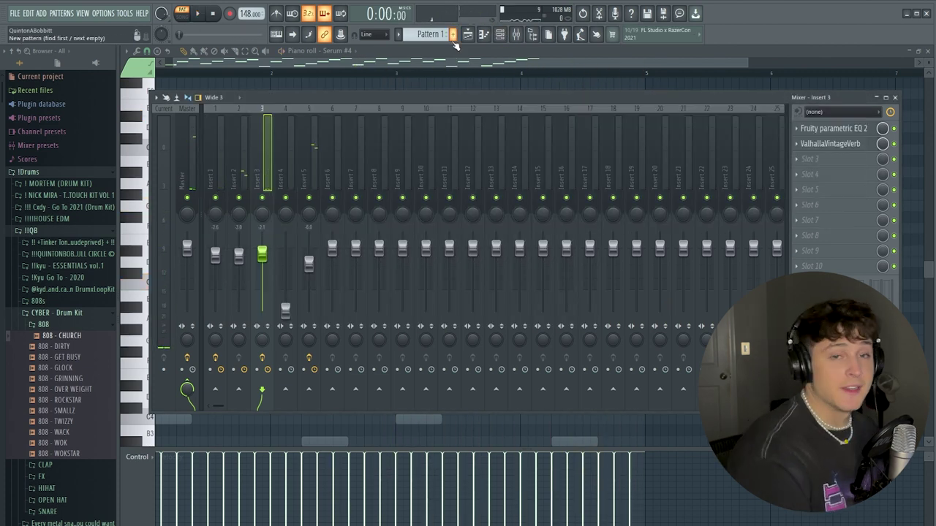
pyautogui.click(500, 34)
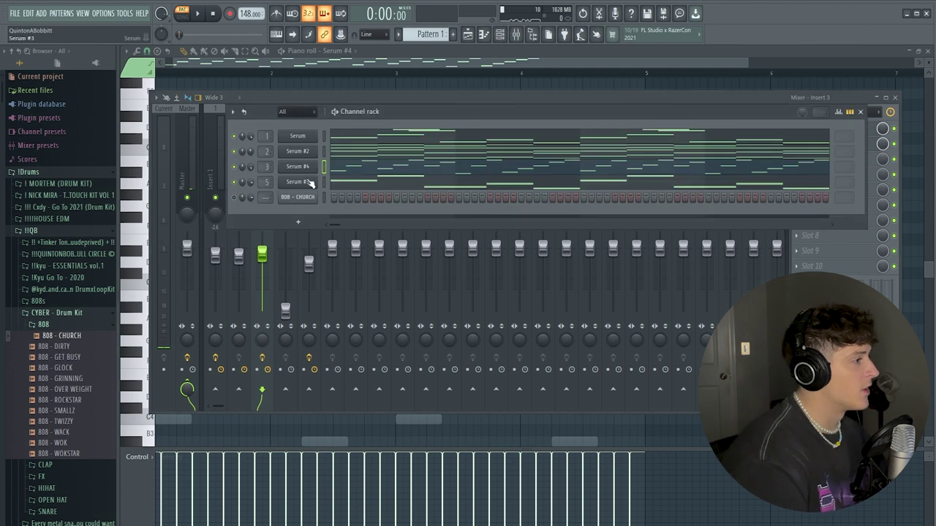
# Audition the CYBER kit's SNARE samples and add snare - kant change as a new channel
pyautogui.click(43, 325)
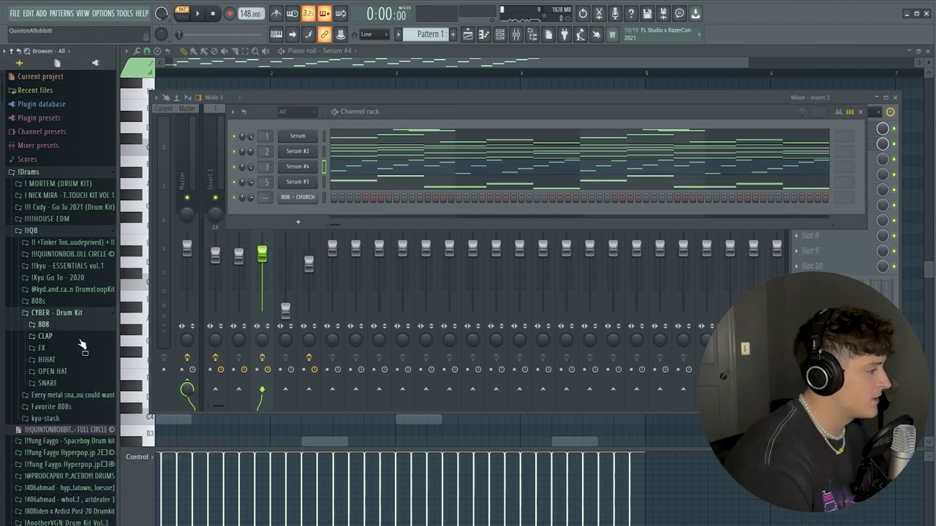
pyautogui.click(48, 383)
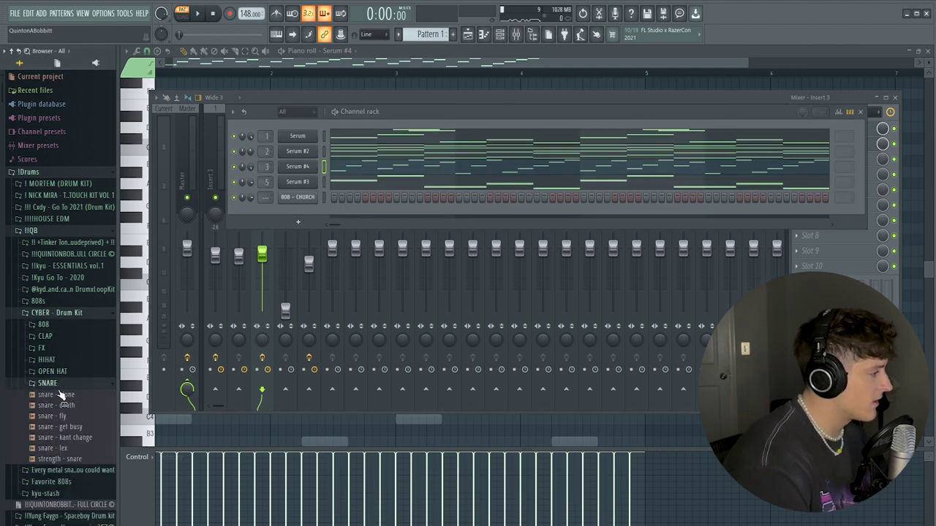
pyautogui.click(65, 440)
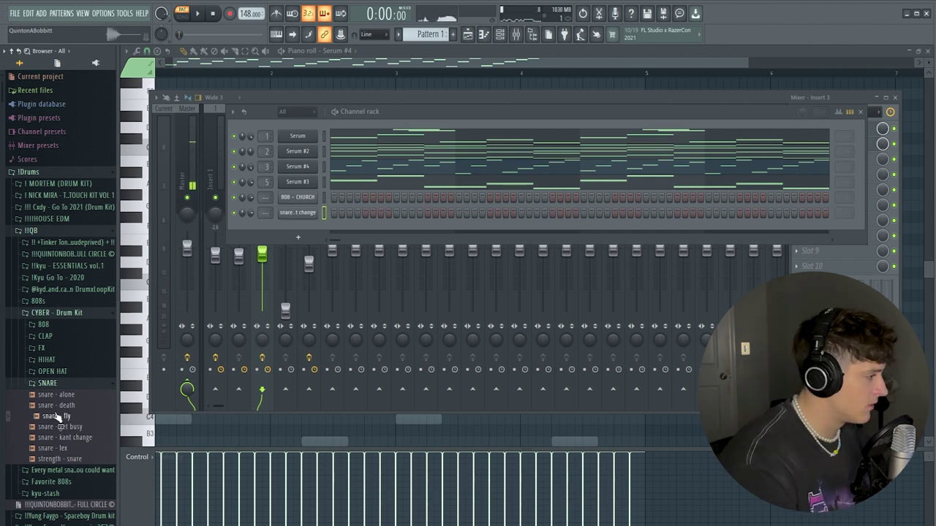
# Add snare - fly as a new channel and place a hit on the ninth step of each of the four bars
pyautogui.moveTo(59, 416); pyautogui.dragTo(385, 242)
pyautogui.click(395, 227)
pyautogui.press('space')
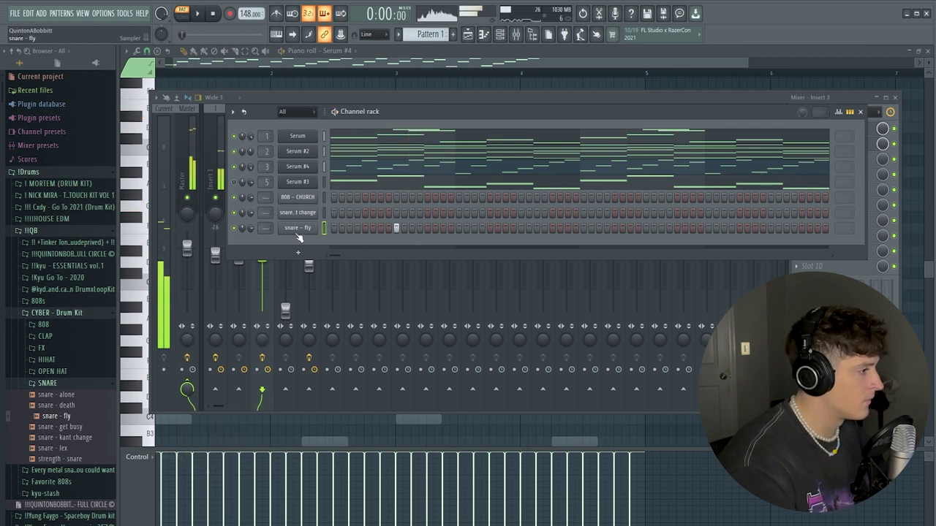
pyautogui.click(520, 227)
pyautogui.press('F9')
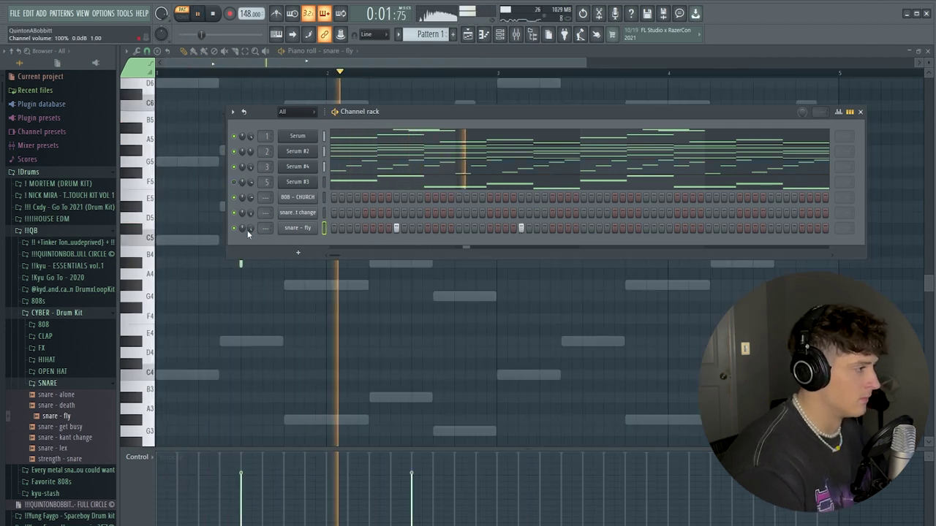
pyautogui.click(647, 228)
pyautogui.click(770, 228)
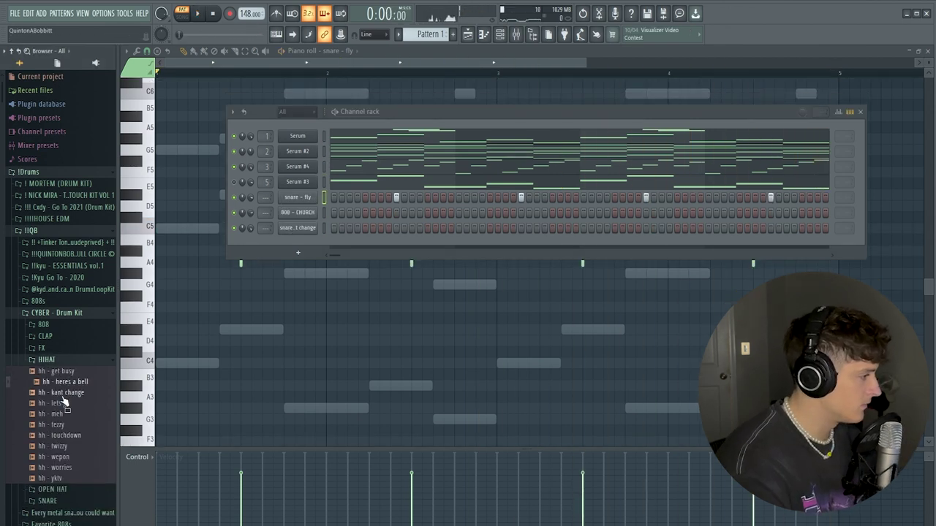
# Add hh - kant change, fill every second step, and insert extra hits on steps 6, 14, 30, 38, 46 and 62
pyautogui.moveTo(65, 402); pyautogui.dragTo(367, 246)
pyautogui.press('space')
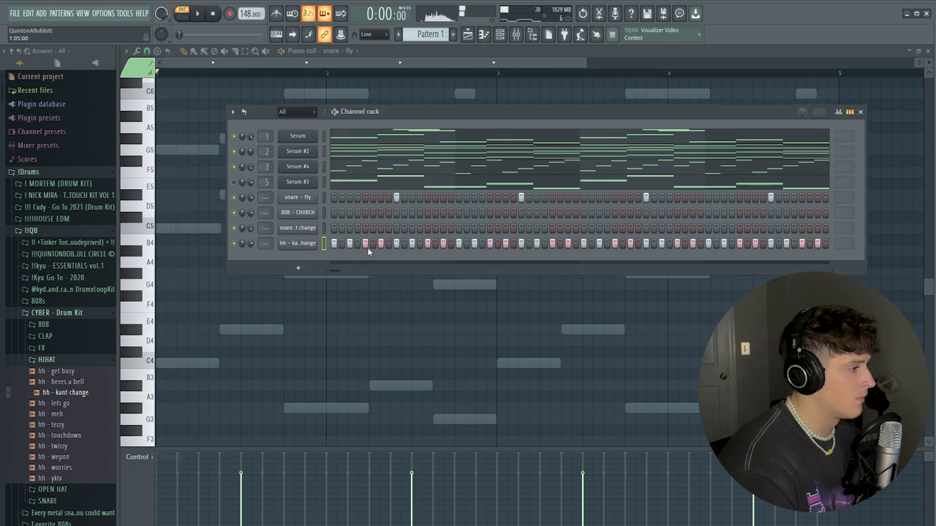
pyautogui.click(427, 244)
pyautogui.click(442, 244)
pyautogui.click(435, 244)
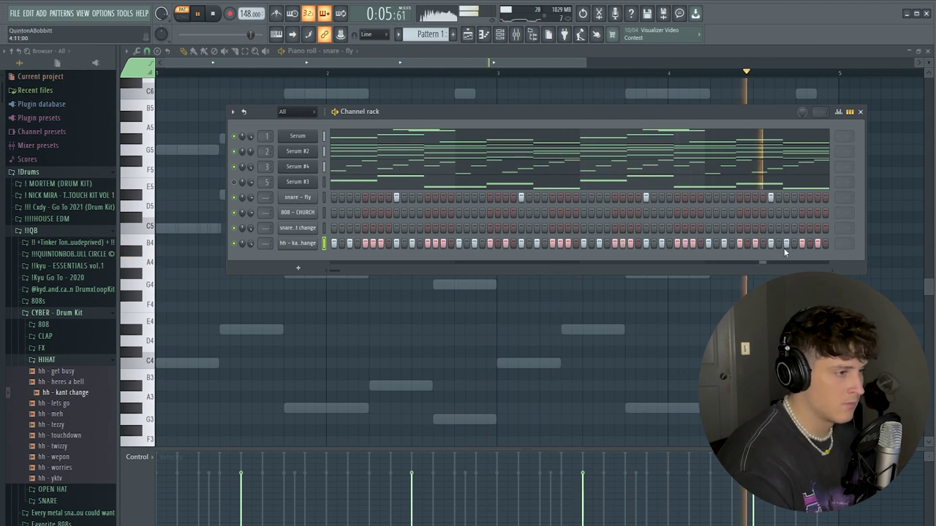
pyautogui.press('space')
# Audition the CYBER kit's OPEN HAT samples and add act like - oh as a new channel
pyautogui.click(47, 360)
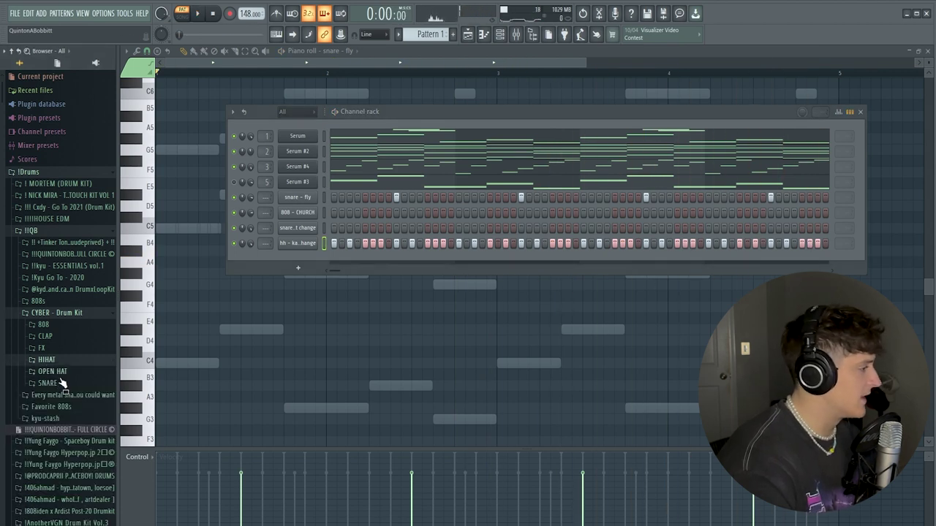
pyautogui.click(52, 372)
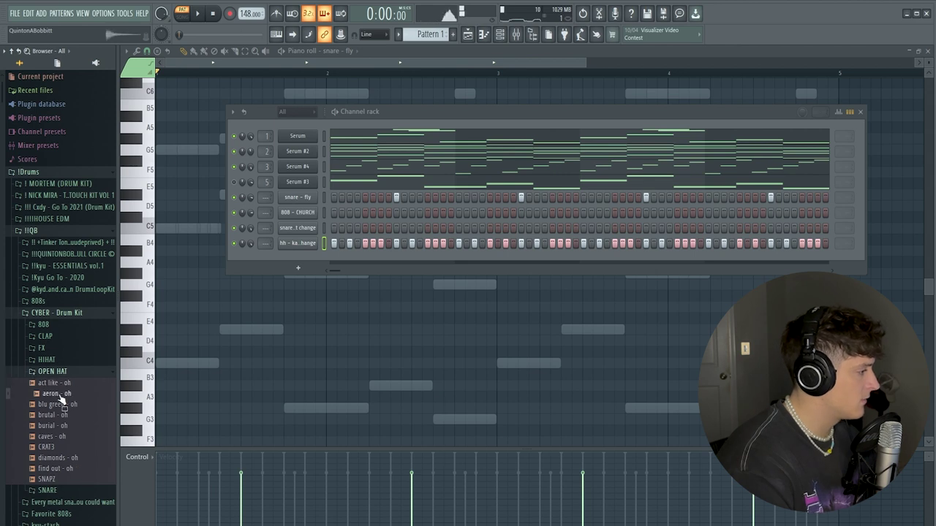
pyautogui.moveTo(61, 396); pyautogui.dragTo(300, 258)
pyautogui.press('space')
# Place act like - oh open hat hits on steps 5, 13, 37 and 45, checking them with playback
pyautogui.click(350, 259)
pyautogui.click(350, 259)
pyautogui.click(365, 259)
pyautogui.press('space')
pyautogui.click(427, 259)
pyautogui.press('space')
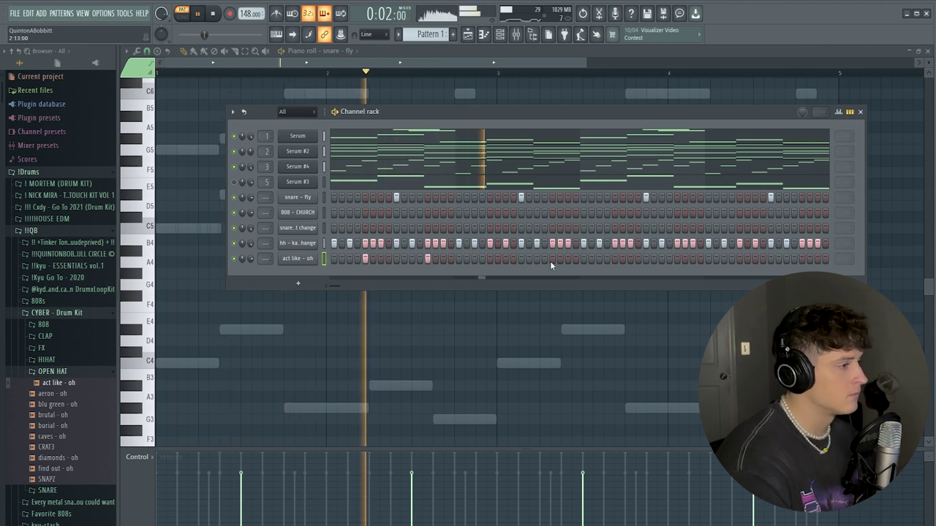
pyautogui.click(614, 259)
pyautogui.click(677, 259)
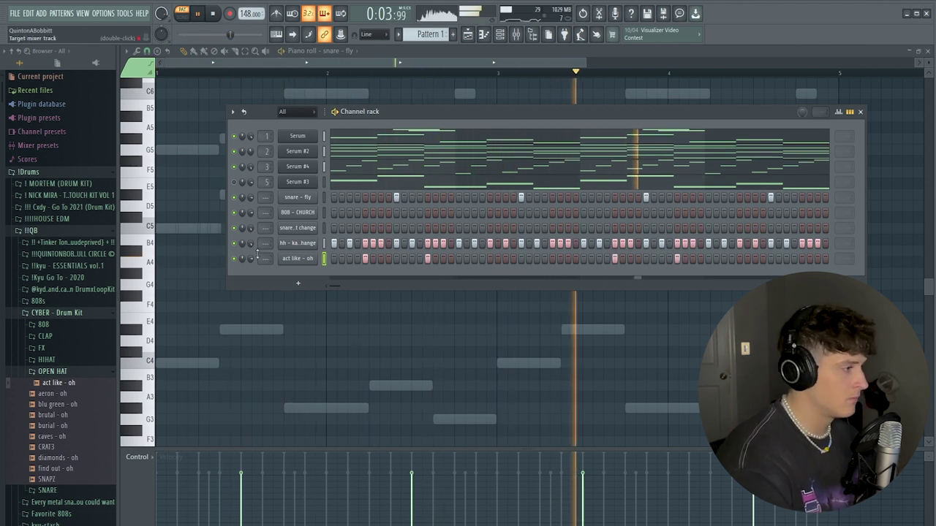
pyautogui.press('space')
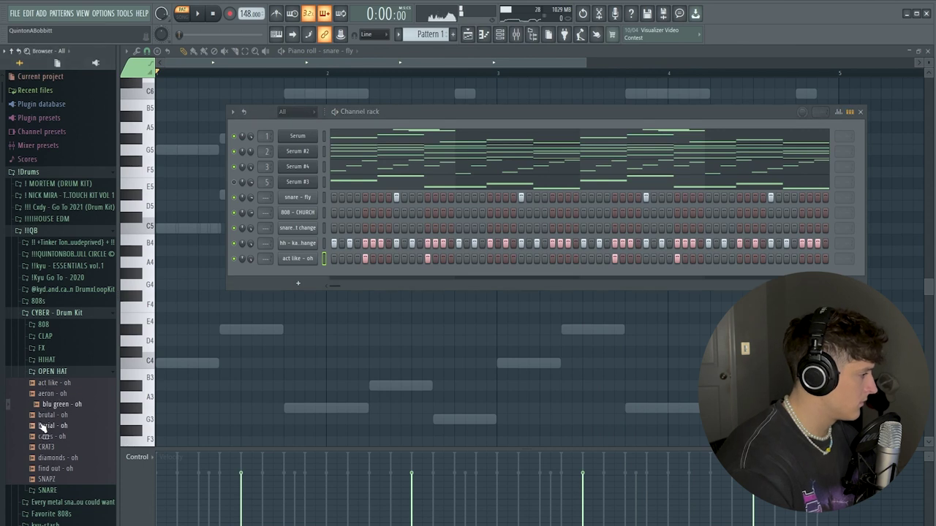
# Add burial - oh as a new channel and place hits on steps 1 and 33, checking them with playback
pyautogui.moveTo(290, 275); pyautogui.dragTo(293, 274)
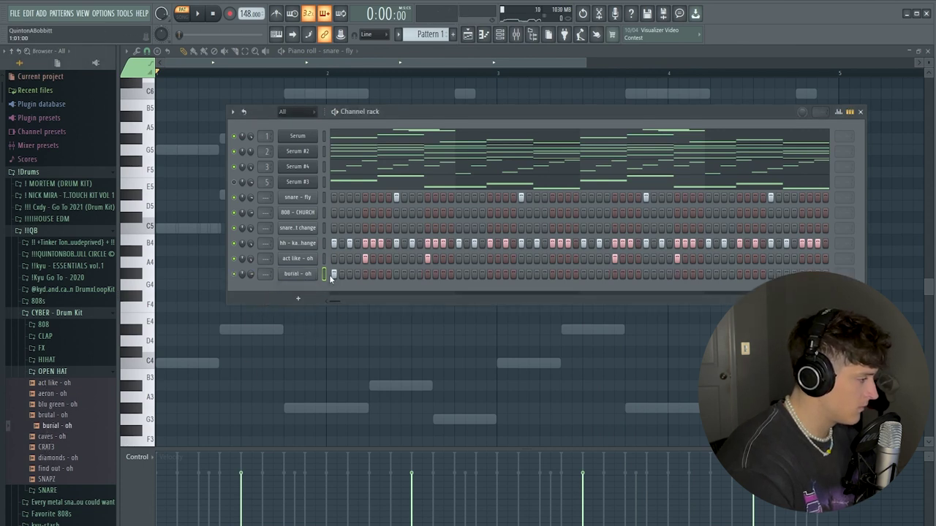
pyautogui.press('space')
pyautogui.click(583, 273)
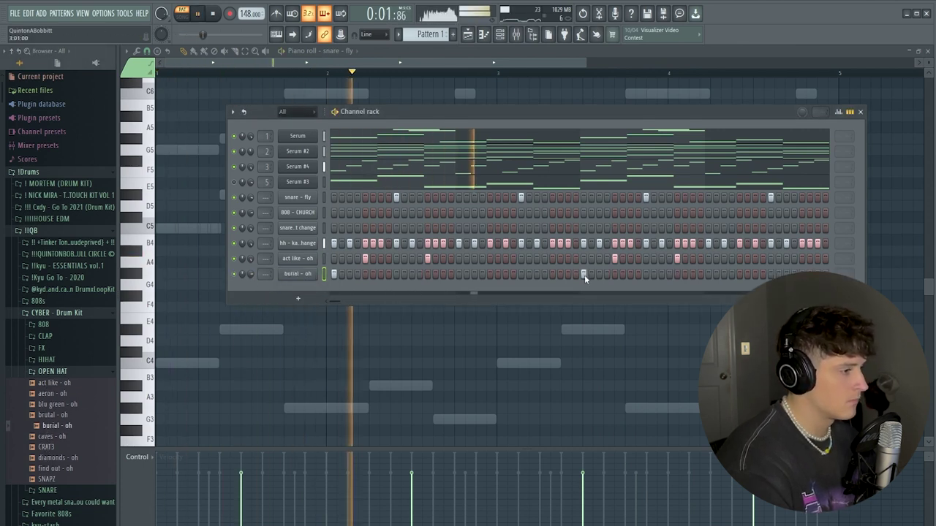
pyautogui.click(73, 373)
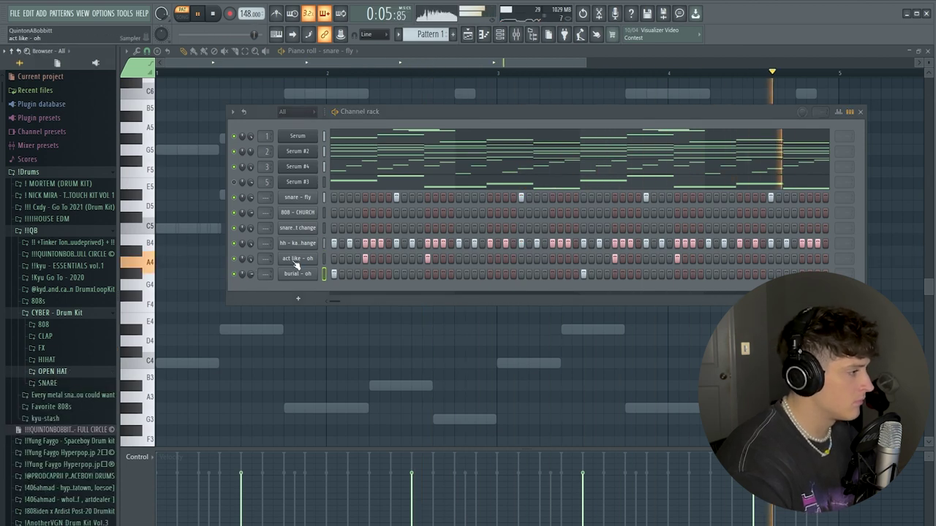
pyautogui.press('space')
# Look through the CYBER kit's SNARE samples, inspect the snare - kant change channel's sampler settings, and play the pattern
pyautogui.click(95, 381)
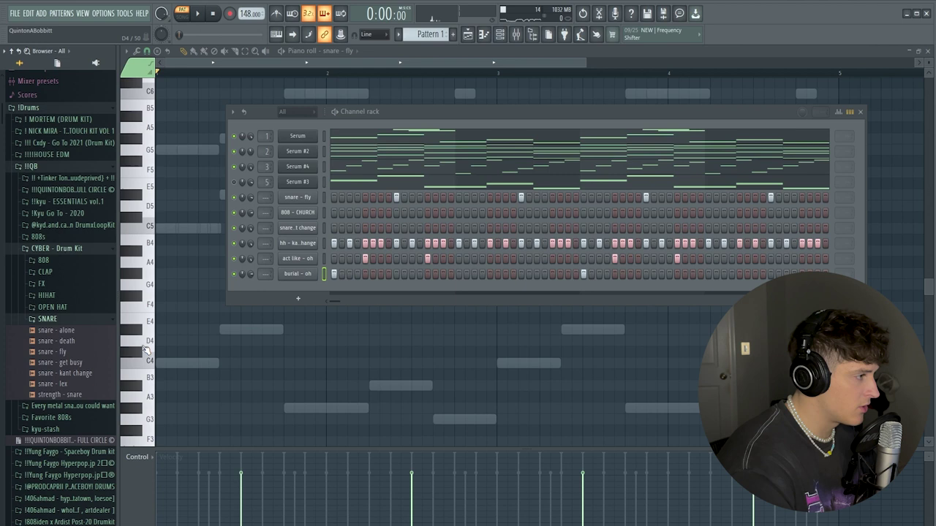
pyautogui.click(291, 223)
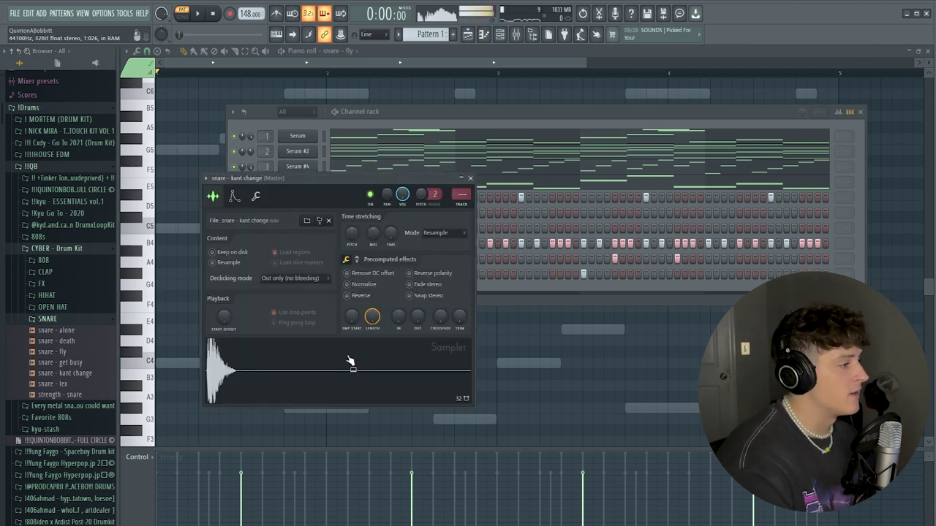
pyautogui.click(471, 178)
pyautogui.press('space')
pyautogui.press('space')
pyautogui.press('space')
pyautogui.press('space')
pyautogui.press('space')
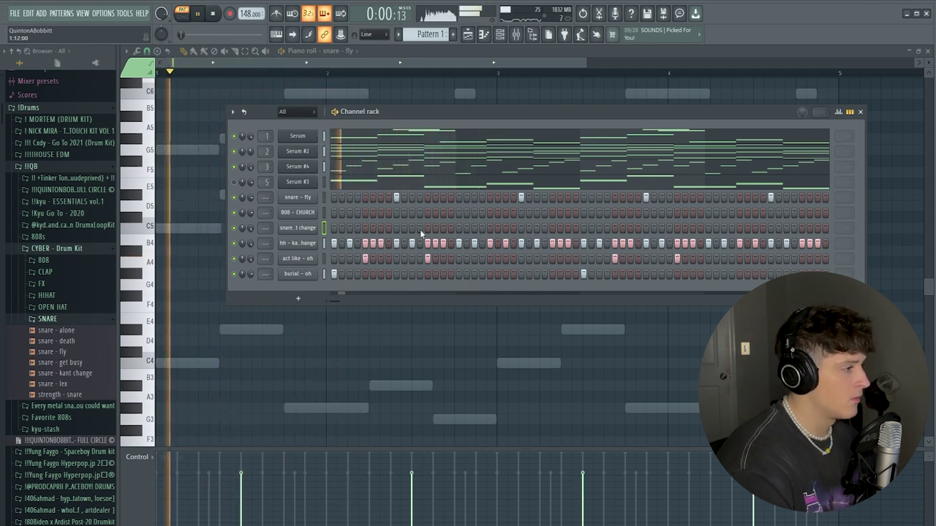
# Place snare - kant change hits on steps 13, 14, 45 and 46, checking them with playback
pyautogui.click(428, 228)
pyautogui.click(436, 227)
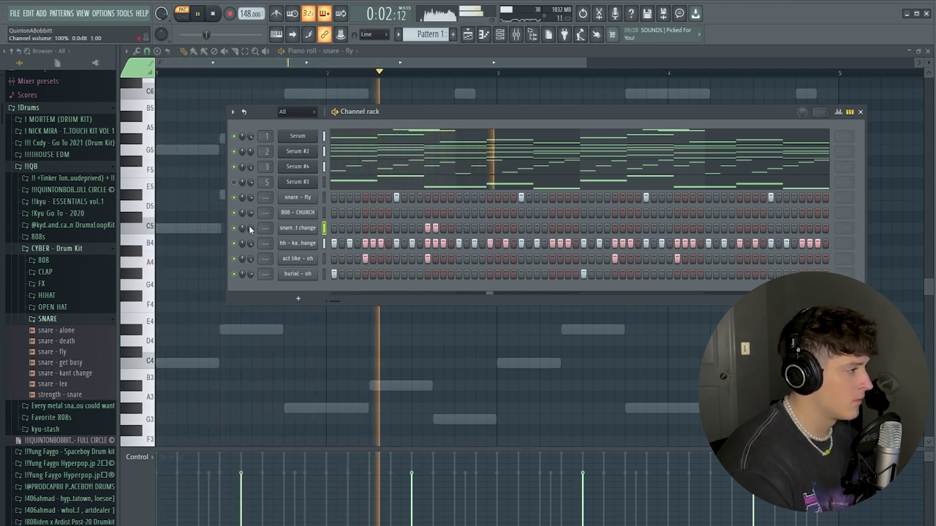
pyautogui.press('space')
pyautogui.press('space')
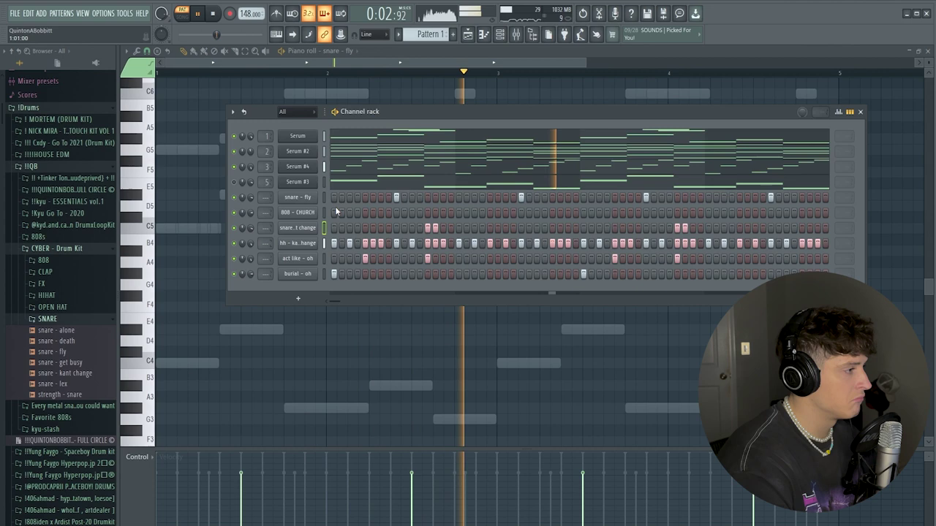
pyautogui.press('space')
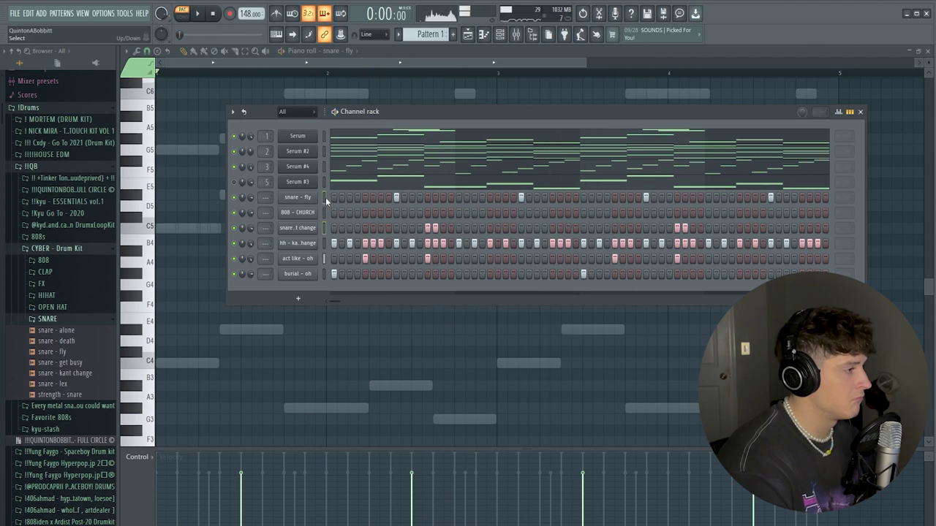
# Route the drum channels from snare - fly through burial - oh to mixer tracks 9 to 14 and play the pattern
pyautogui.click(516, 36)
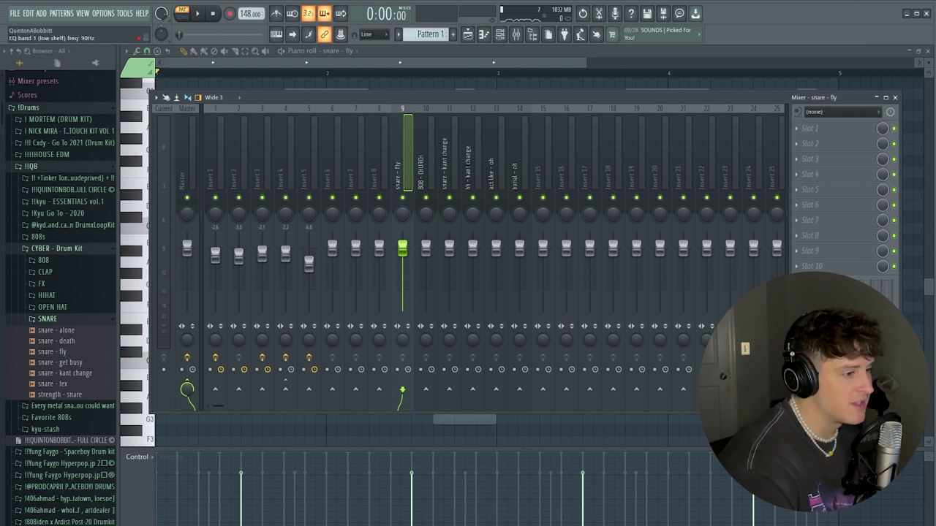
pyautogui.press('space')
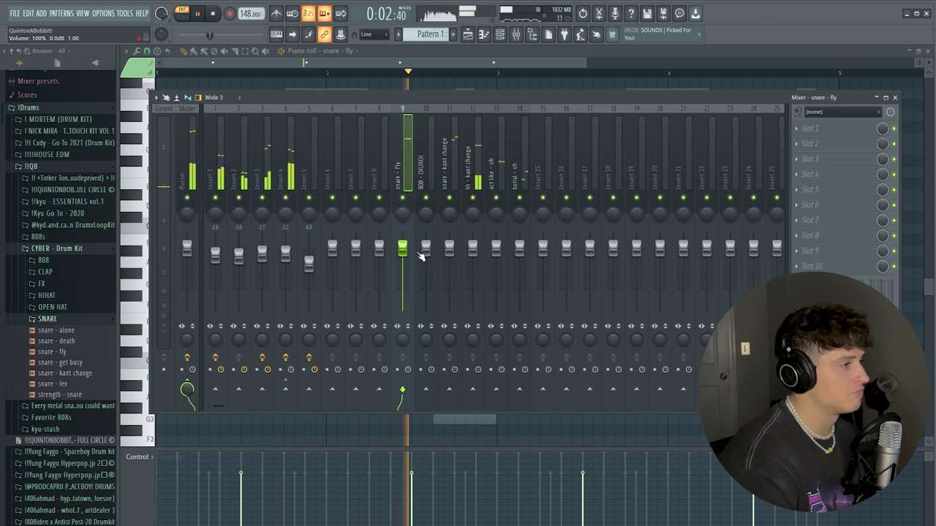
pyautogui.press('space')
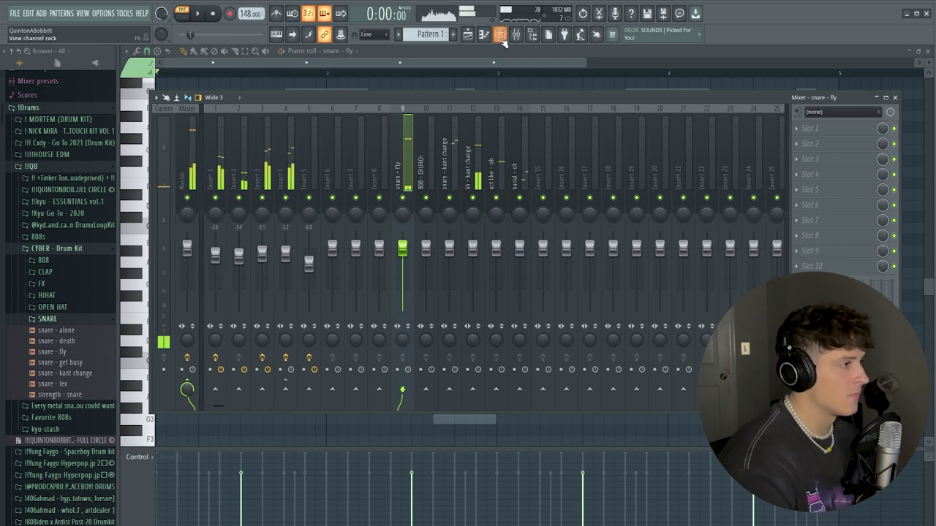
# Pan the first snare - kant change hit of each pair right and the second left, checking with playback
pyautogui.press('F6')
pyautogui.rightClick(298, 231)
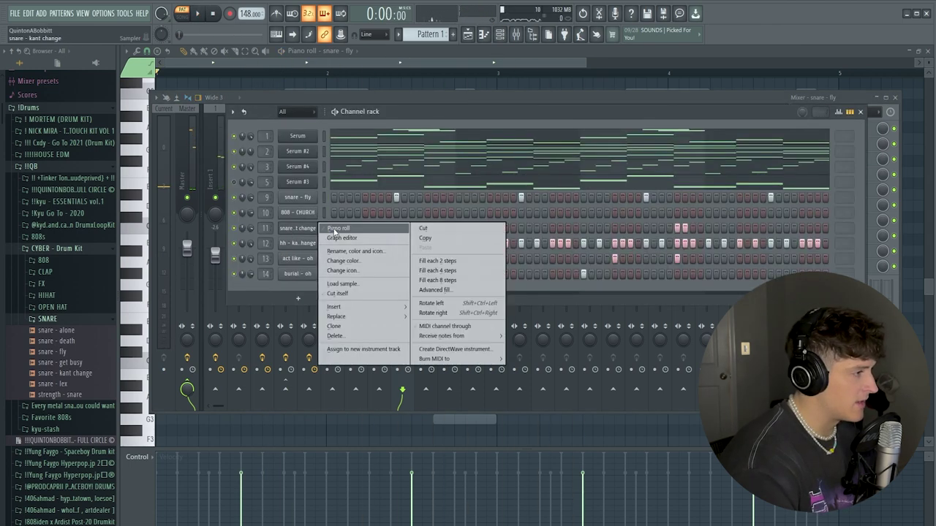
pyautogui.click(330, 231)
pyautogui.click(138, 457)
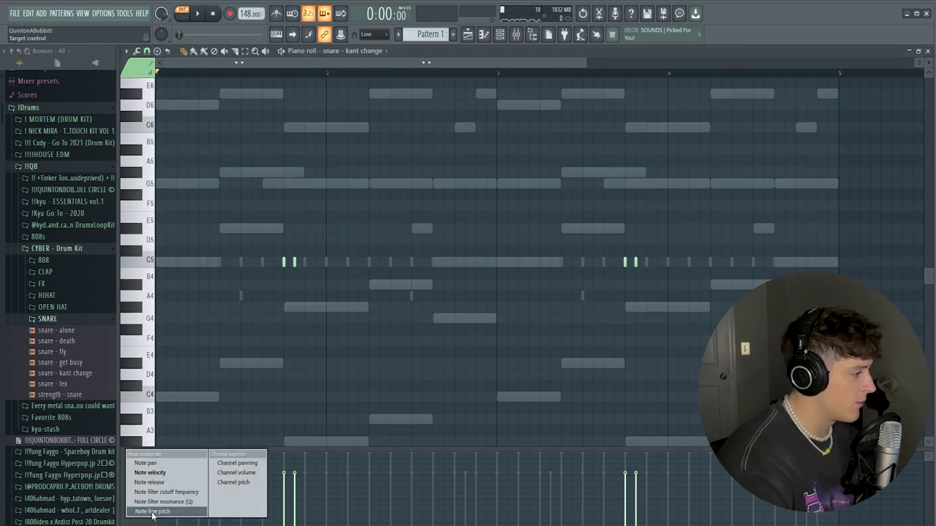
pyautogui.click(146, 463)
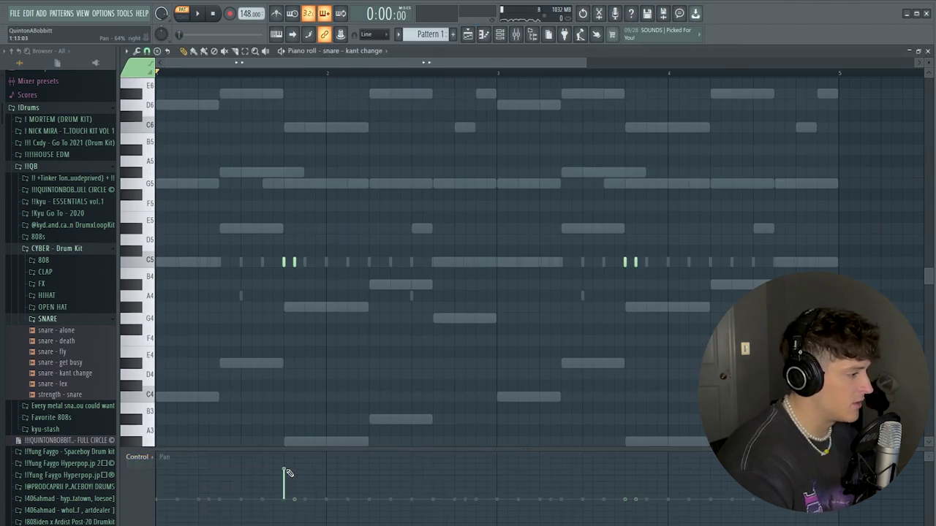
pyautogui.click(635, 507)
pyautogui.press('space')
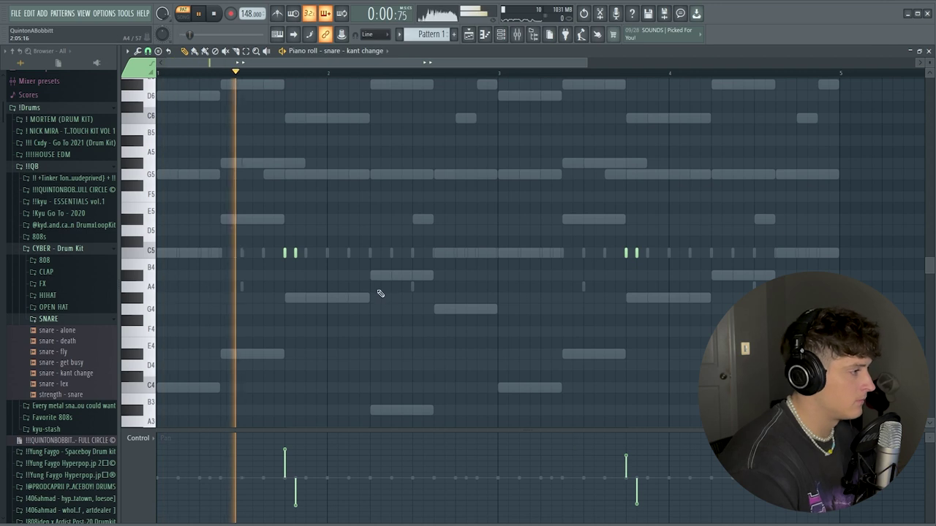
pyautogui.press('F6')
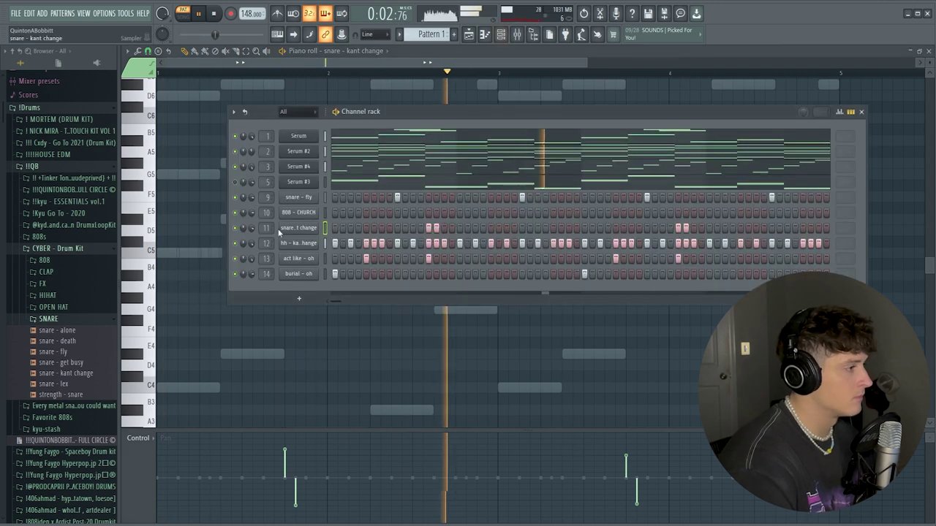
pyautogui.press('F6')
# Add pitched-down C4 snare - kant change hits on steps 19 and 51 and lower their velocity
pyautogui.scroll(-1, 333, 370)
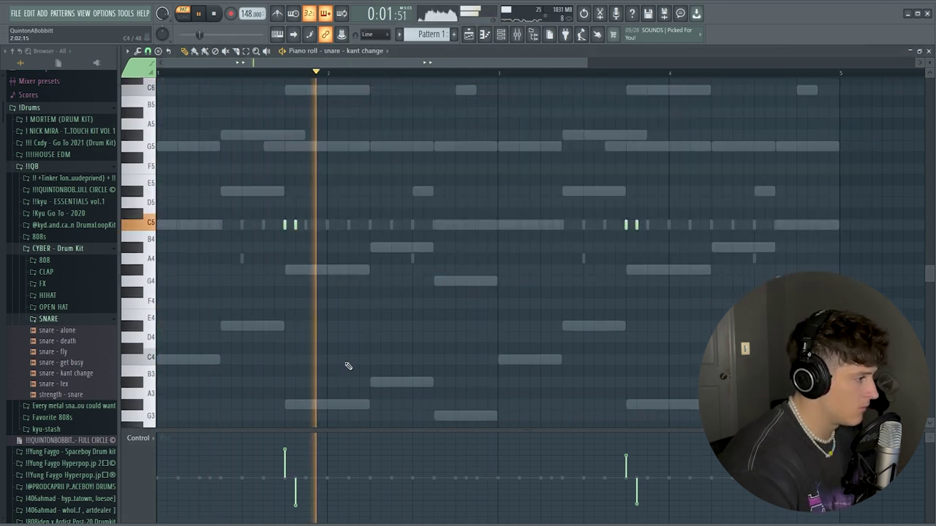
pyautogui.click(348, 359)
pyautogui.click(690, 359)
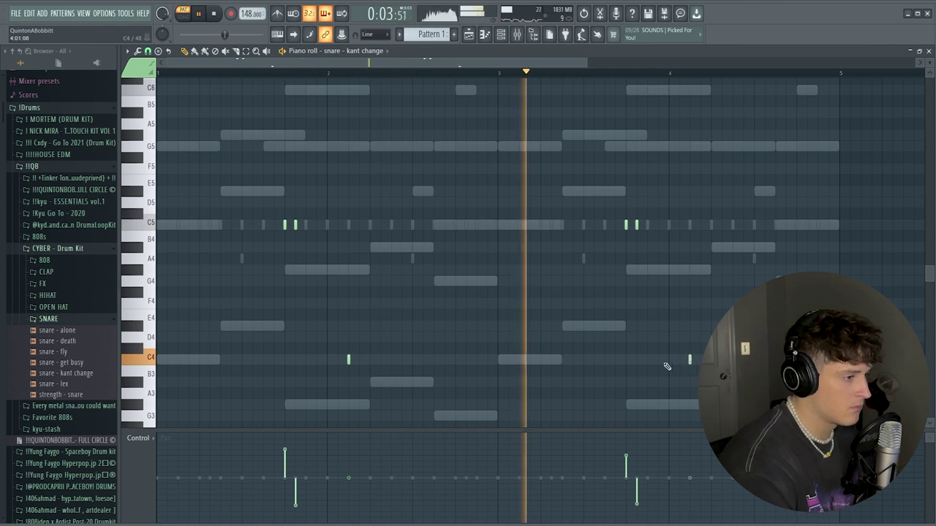
pyautogui.click(139, 438)
pyautogui.click(152, 468)
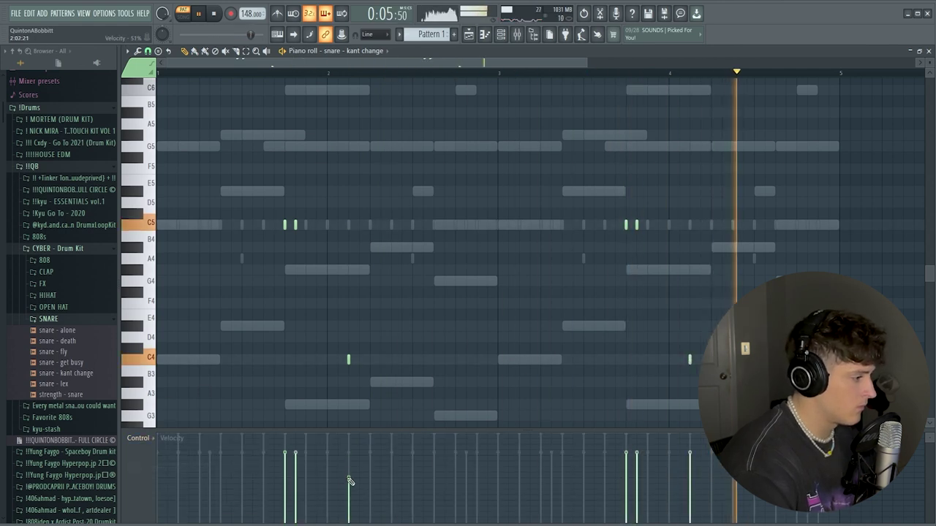
pyautogui.press('space')
# Draw 808 - CHURCH notes on C5, D#5, G#4, A#4 and G4 across the first two bars, matching the bass note starts
pyautogui.press('F6')
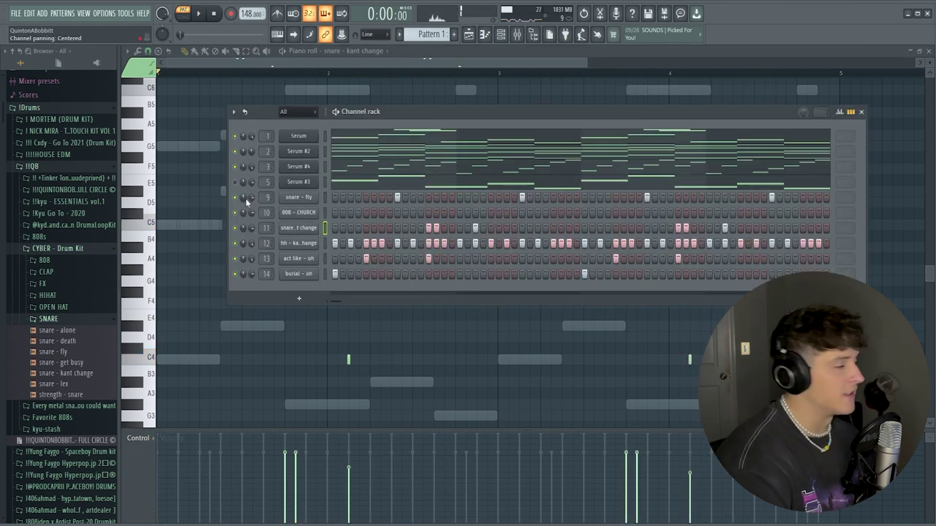
pyautogui.rightClick(322, 218)
pyautogui.click(327, 214)
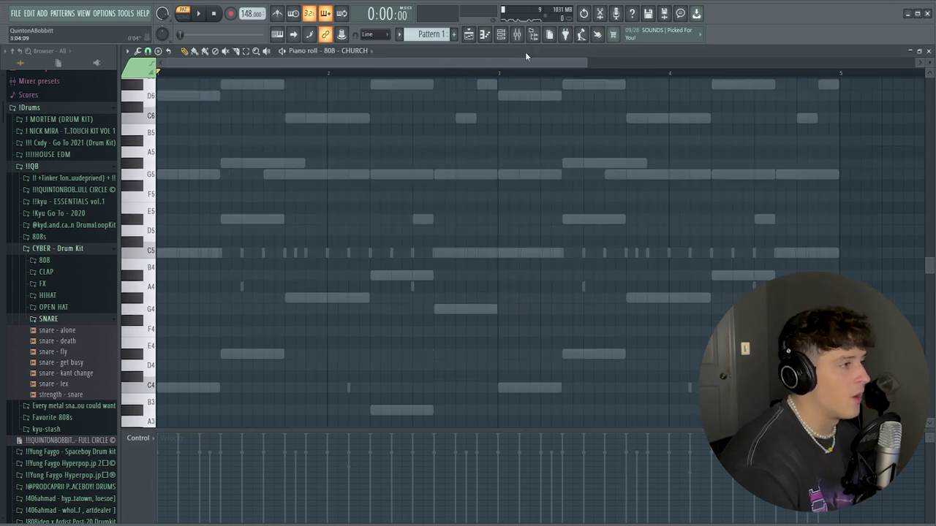
pyautogui.click(514, 38)
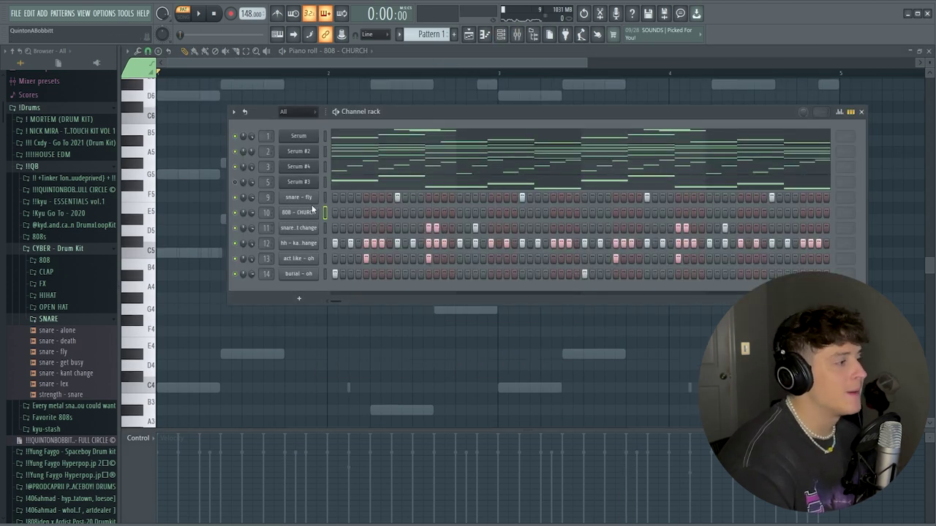
pyautogui.press('F6')
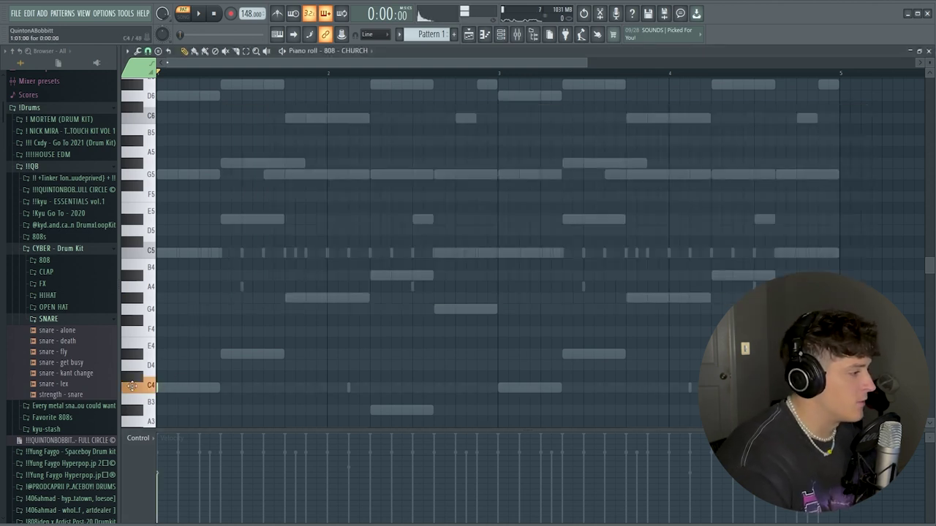
pyautogui.scroll(-3, 198, 310)
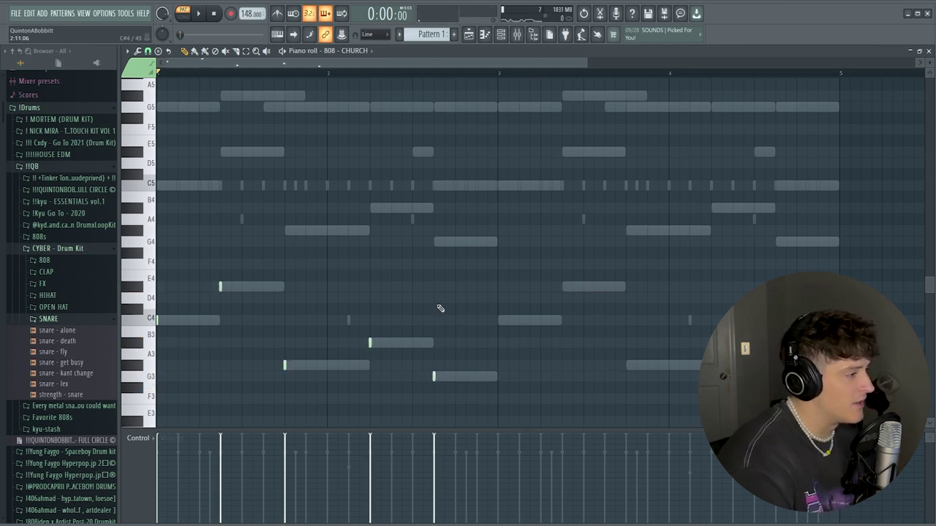
pyautogui.scroll(3, 438, 304)
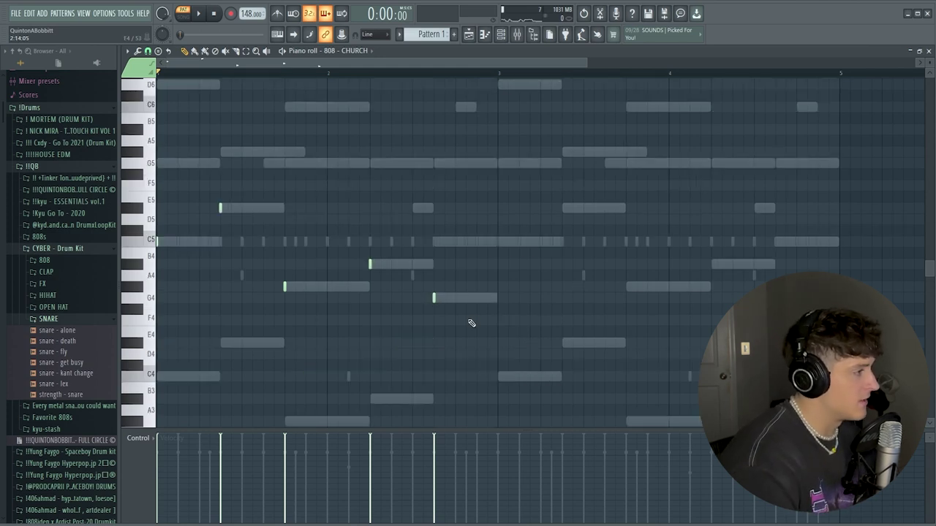
# Lengthen the 808 notes with two closing G5 notes, and repeat the phrase in bars 3 and 4 with three closing G5 notes
pyautogui.press('space')
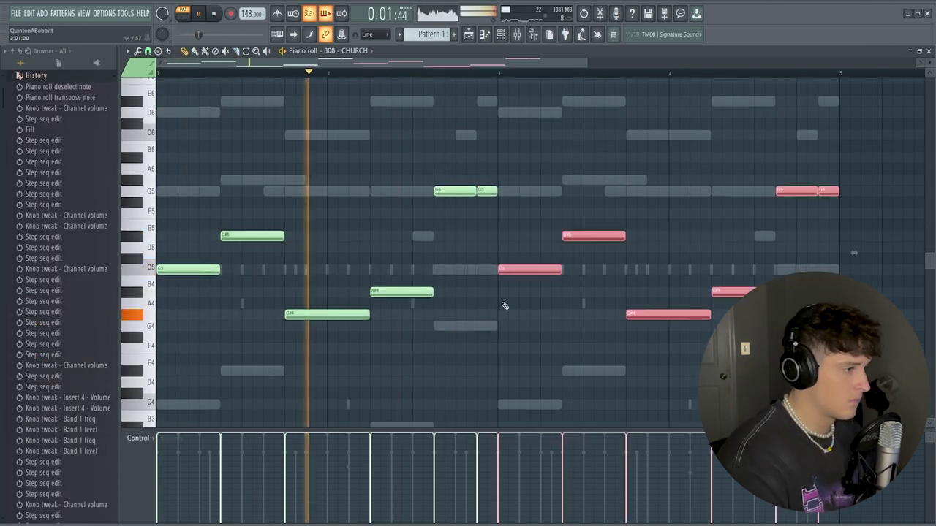
pyautogui.click(495, 302)
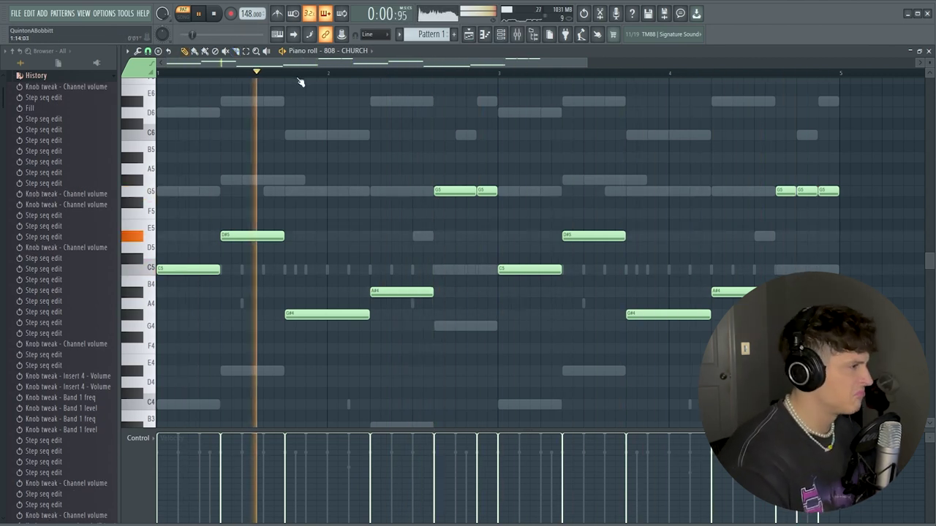
pyautogui.scroll(-2, 300, 82)
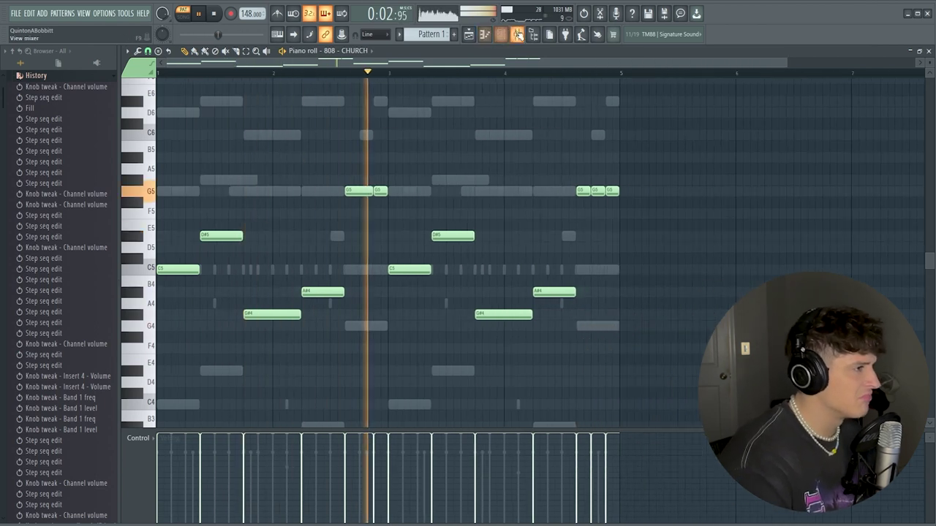
# Load Fruity WaveShaper into the first effect slot of the 808 - CHURCH mixer track
pyautogui.press('F9')
pyautogui.click(309, 263)
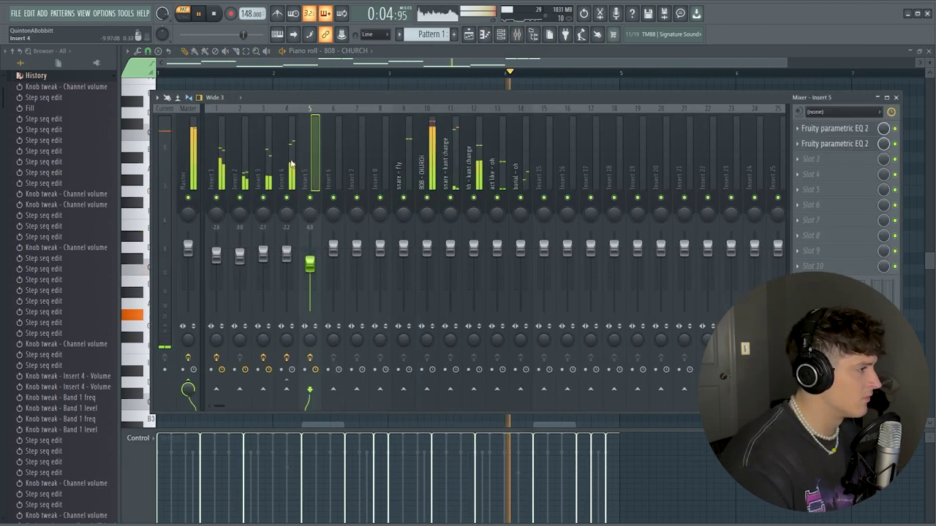
pyautogui.click(285, 254)
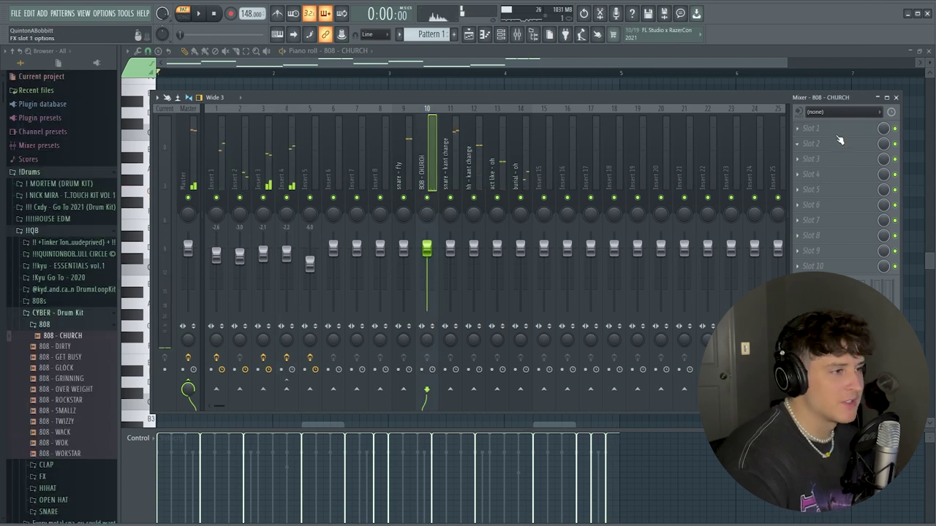
pyautogui.click(806, 131)
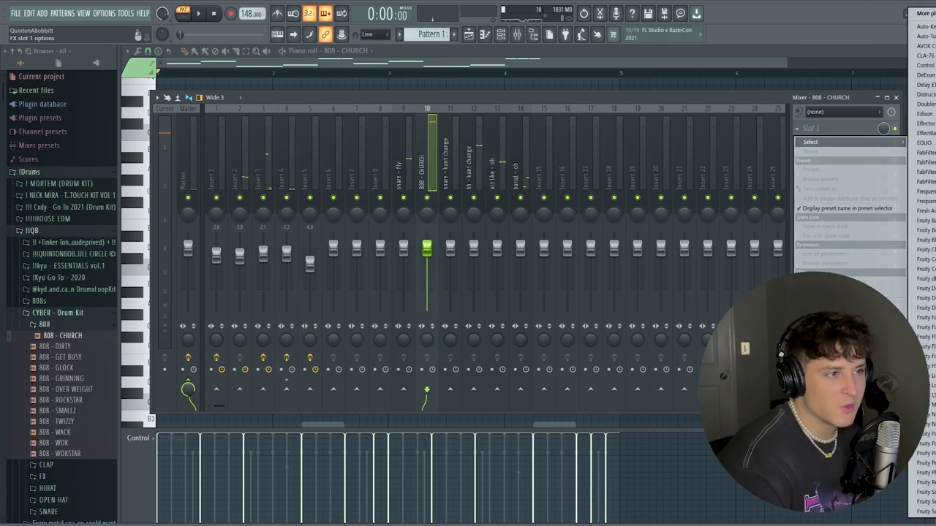
pyautogui.click(925, 504)
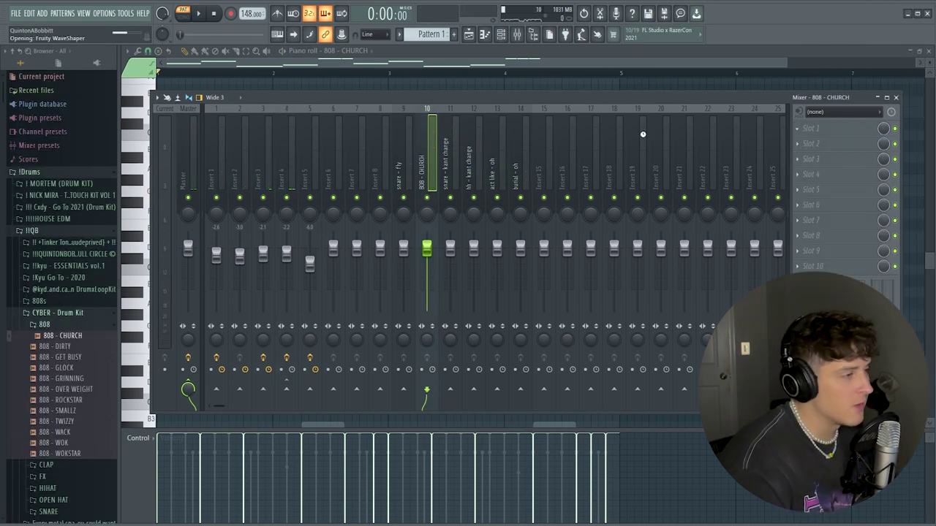
# Set the 808's distortion from a WaveShaper preset and reduce the effect's mix level while the pattern plays
pyautogui.click(295, 179)
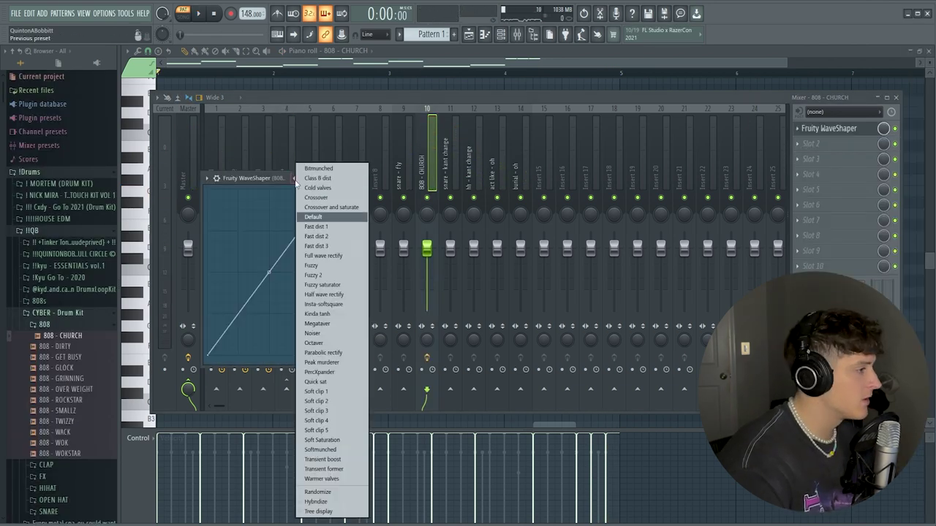
pyautogui.click(362, 294)
pyautogui.press('space')
pyautogui.click(833, 128)
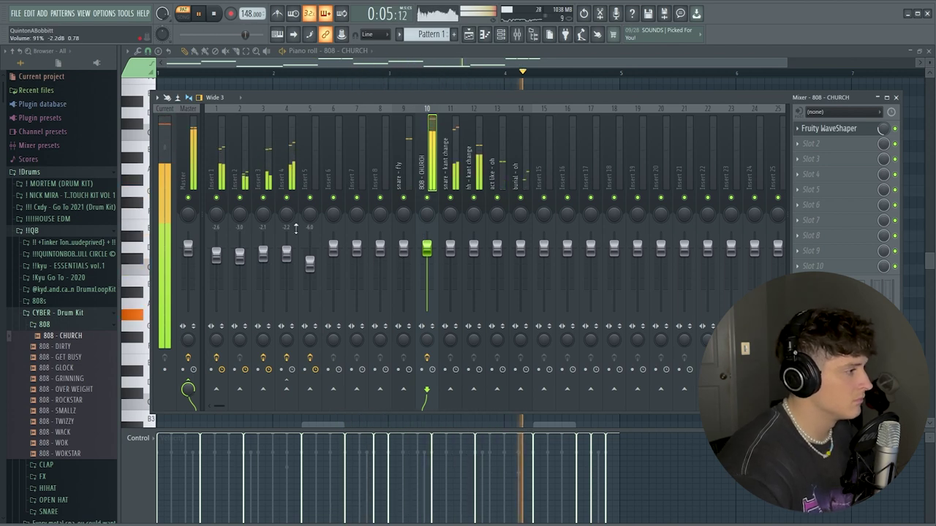
# Stop playback and load the ST3AL kick from the FULL CIRCLE kit's Kicks folder as a new channel
pyautogui.press('space')
pyautogui.press('F6')
pyautogui.click(91, 324)
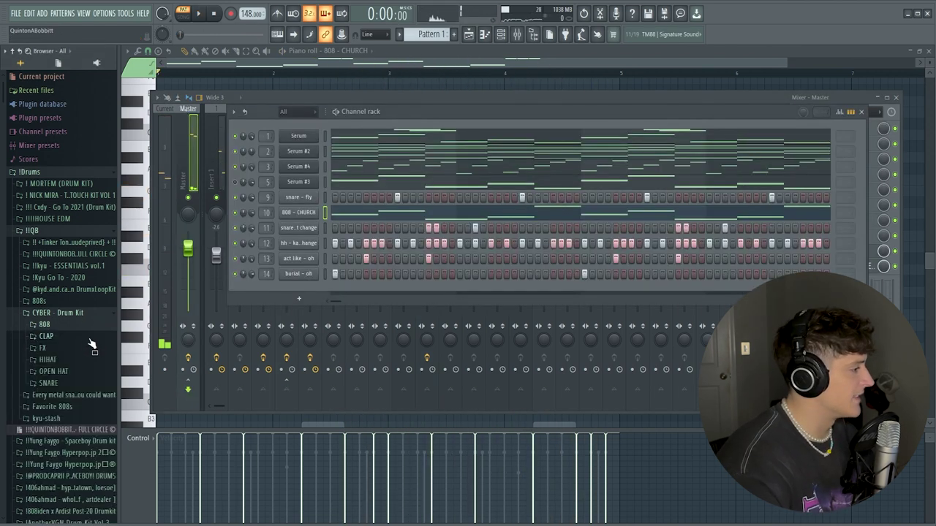
pyautogui.click(63, 384)
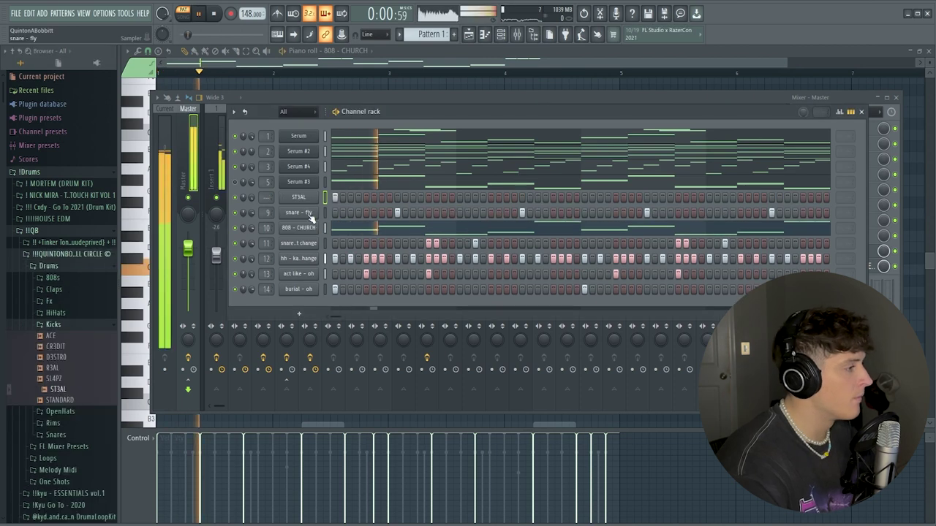
# Add ST3AL kick hits on steps 7, 13, 21 and 27 of the pattern
pyautogui.click(381, 197)
pyautogui.click(429, 196)
pyautogui.click(491, 197)
pyautogui.click(537, 198)
pyautogui.click(584, 197)
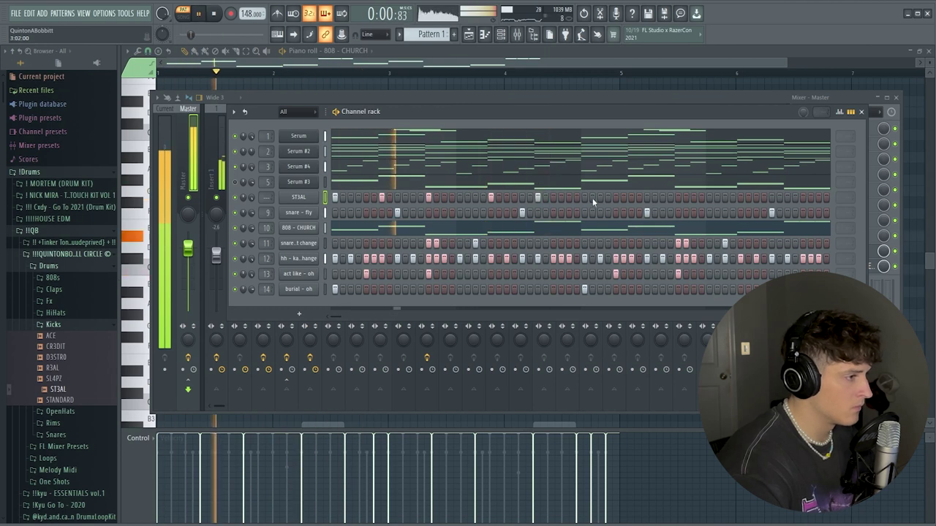
# Repeat the first two bars of the ST3AL kick pattern in bars 3 and 4
pyautogui.rightClick(315, 196)
pyautogui.click(321, 198)
pyautogui.moveTo(498, 73); pyautogui.dragTo(839, 73)
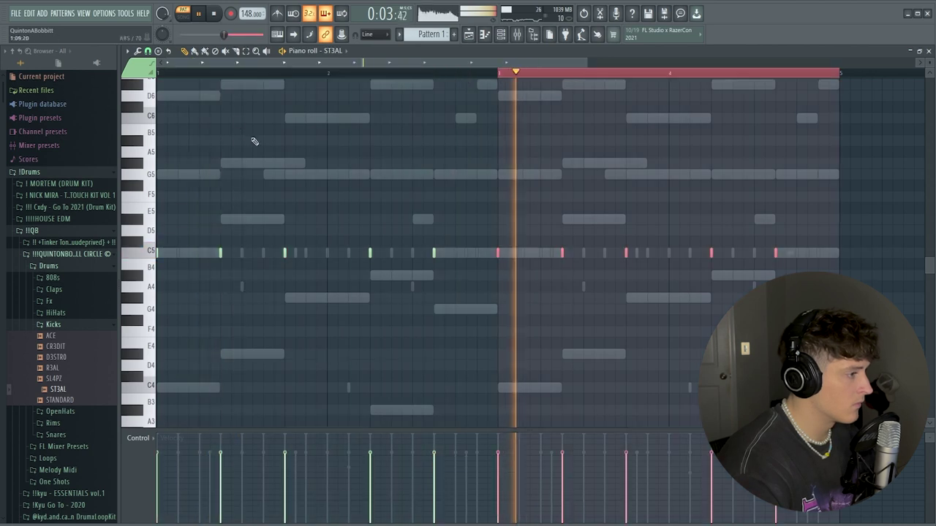
# Route the ST3AL kick to mixer track 8 and check its level against the 808 during playback
pyautogui.press('F6')
pyautogui.press('F9')
pyautogui.press('space')
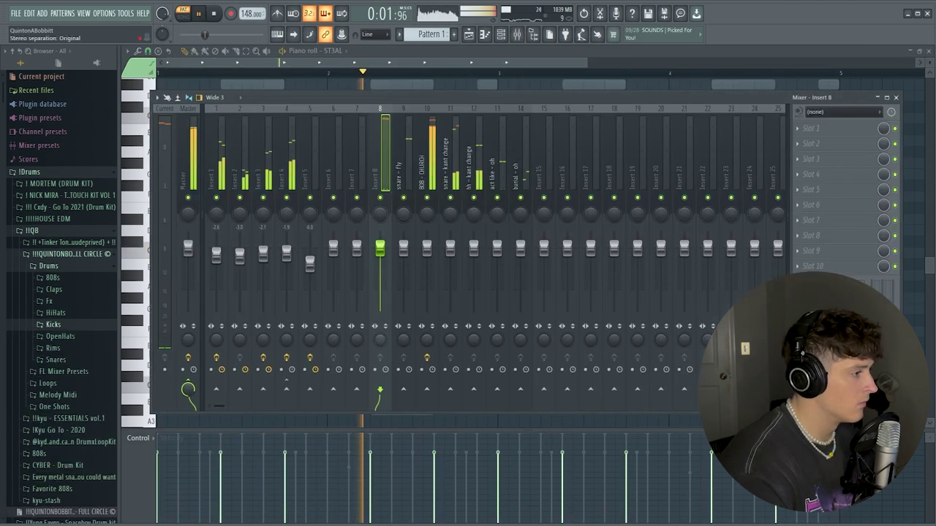
pyautogui.click(427, 250)
pyautogui.press('F9')
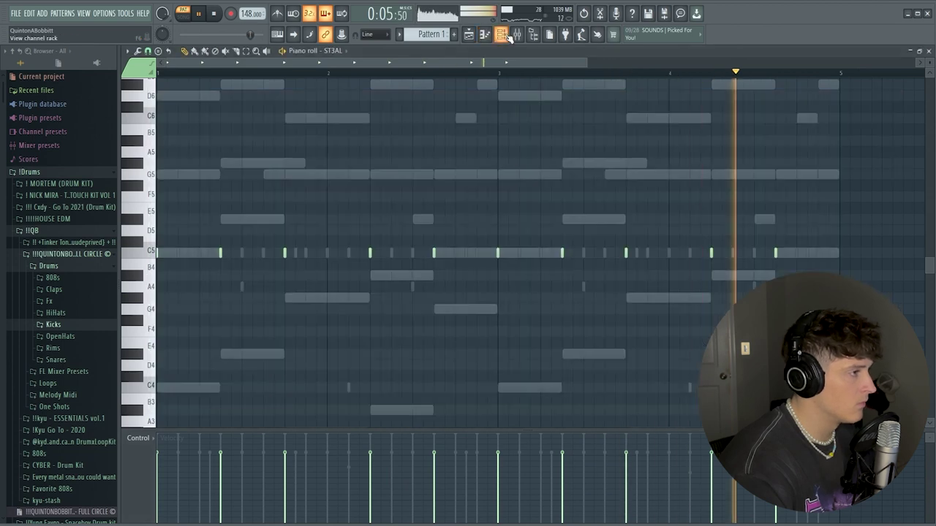
pyautogui.press('F6')
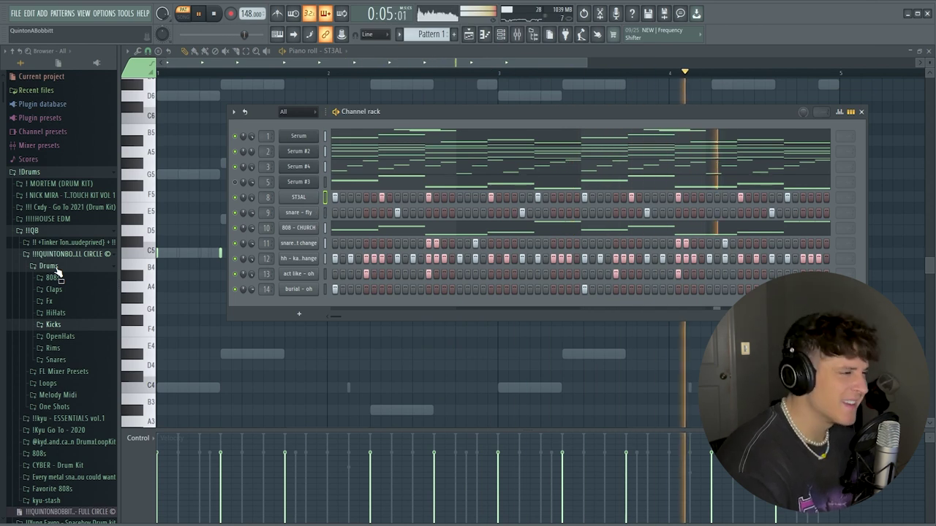
# Add SECRET.wav from the CYBER one-shots Key folder as a channel, enable its volume envelope and route it to mixer track 4
pyautogui.press('space')
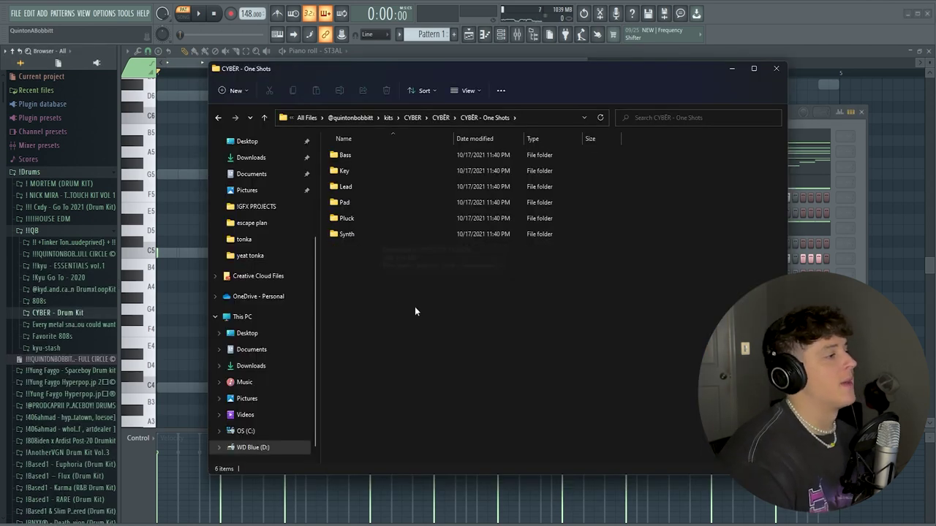
pyautogui.doubleClick(370, 172)
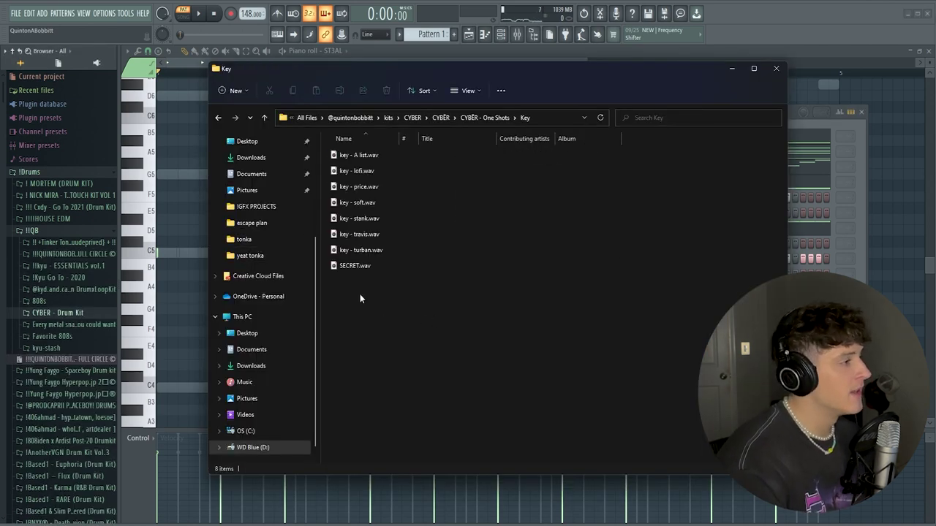
pyautogui.click(358, 266)
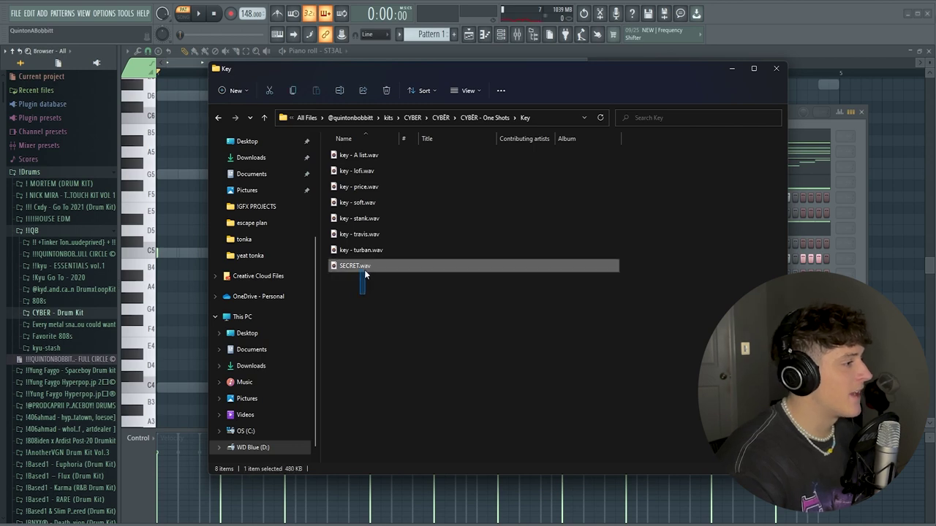
pyautogui.moveTo(348, 306); pyautogui.dragTo(787, 272)
pyautogui.moveTo(380, 267); pyautogui.dragTo(811, 293)
pyautogui.click(299, 304)
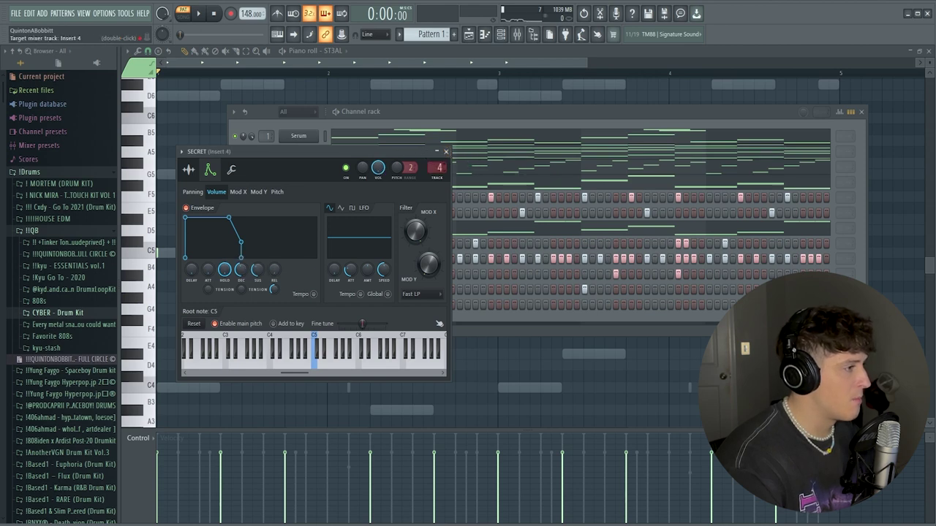
pyautogui.click(446, 151)
# Place SECRET notes on C5, G#4, A#4 and G4 across the first two bars, following the ghost notes of the bass line
pyautogui.press('F6')
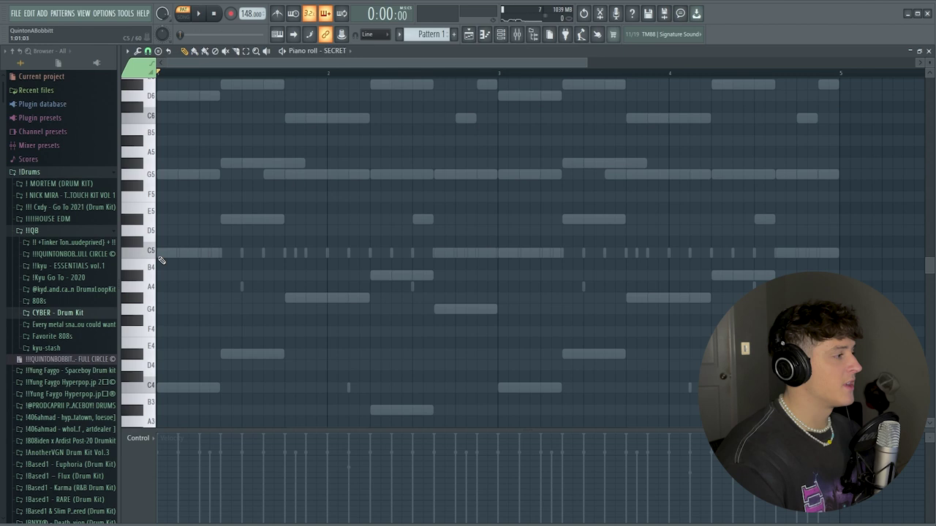
pyautogui.click(501, 34)
pyautogui.press('F6')
pyautogui.press('space')
pyautogui.moveTo(284, 298)
pyautogui.mouseDown()
pyautogui.moveTo(361, 301)
pyautogui.moveTo(431, 275)
pyautogui.mouseUp()
pyautogui.moveTo(435, 309); pyautogui.dragTo(495, 309)
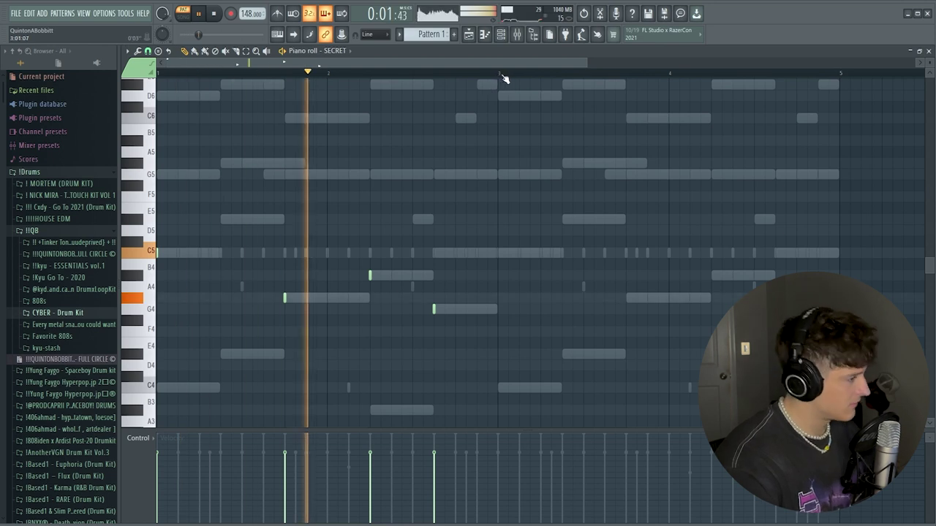
# Repeat the SECRET phrase in bars 3 and 4 and lengthen the notes so each runs until the next one starts
pyautogui.moveTo(500, 73); pyautogui.dragTo(303, 73)
pyautogui.hotkey('ctrl', 'b')
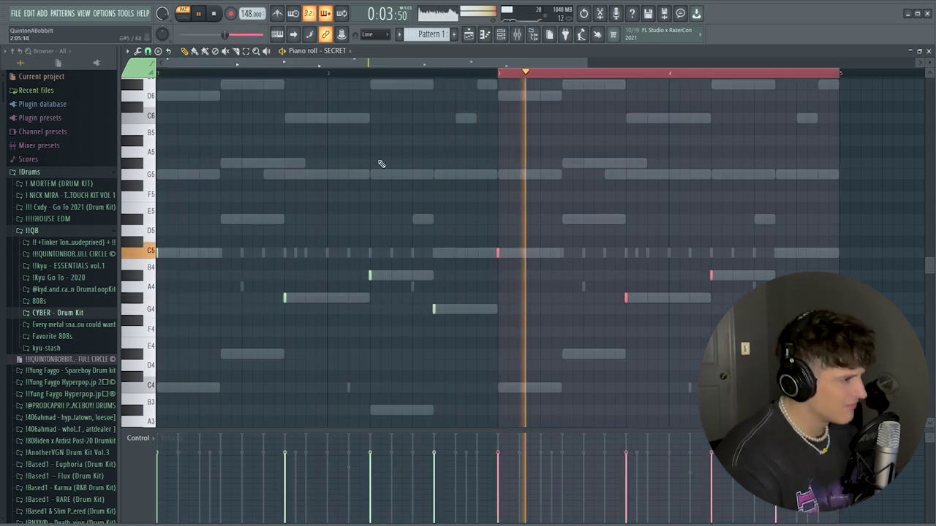
pyautogui.press('space')
pyautogui.hotkey('ctrl', 'd')
pyautogui.press('space')
pyautogui.click(658, 70)
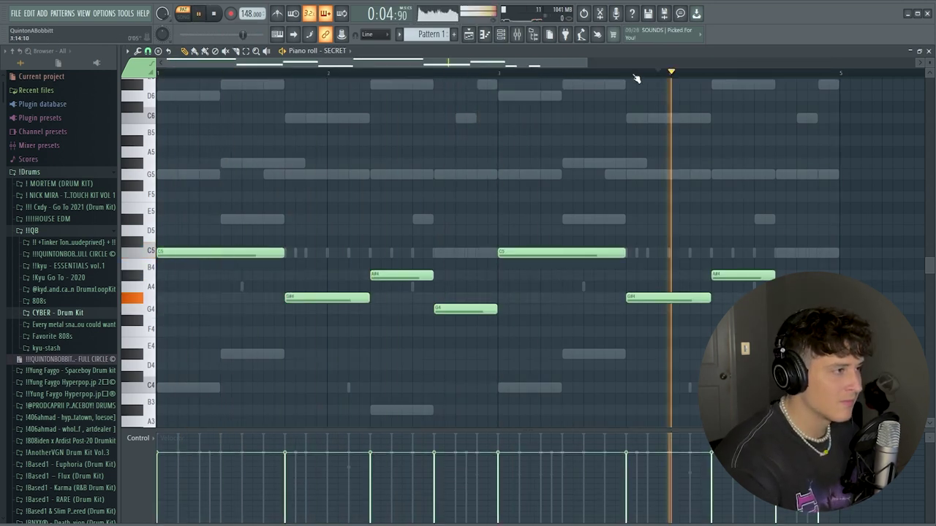
pyautogui.press('space')
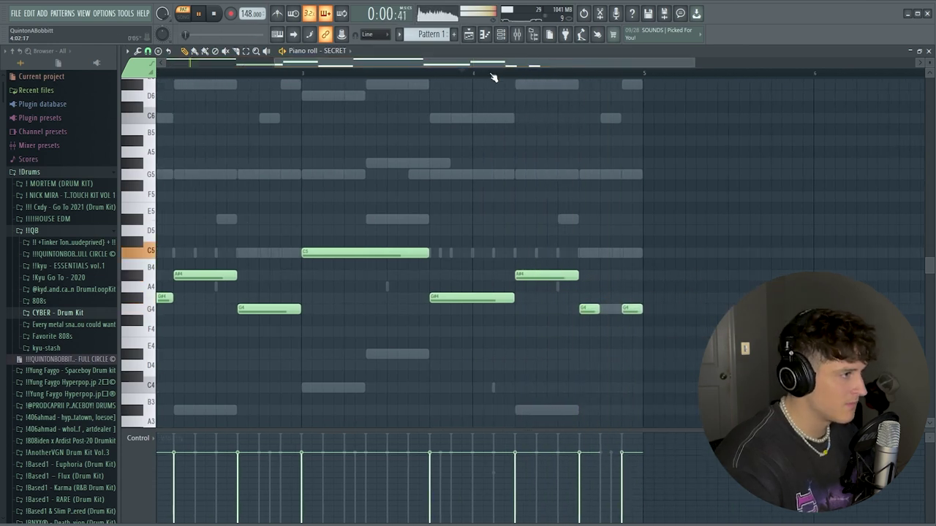
# Lengthen the first of the two closing G4 notes in bar 4 and listen to the SECRET melody with the pattern
pyautogui.scroll(-2, 497, 79)
pyautogui.press('space')
pyautogui.moveTo(570, 309); pyautogui.dragTo(578, 310)
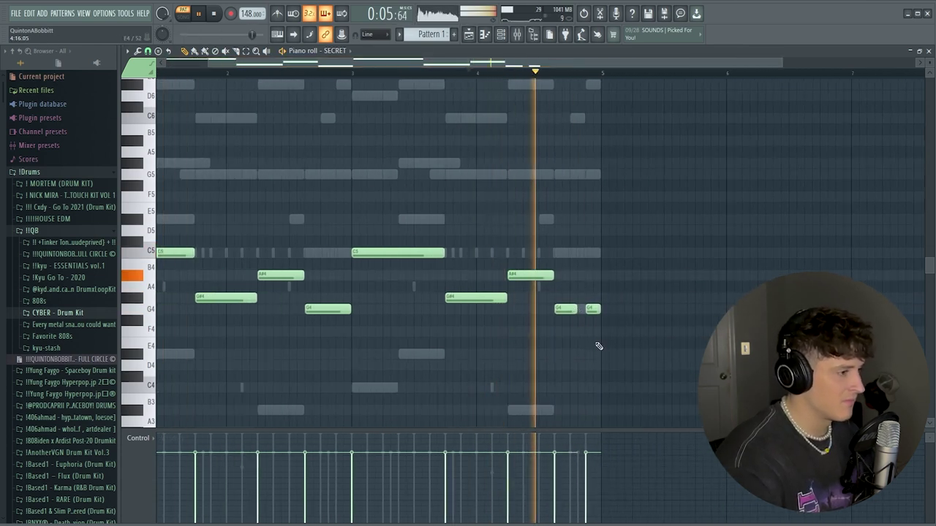
pyautogui.scroll(-2, 224, 69)
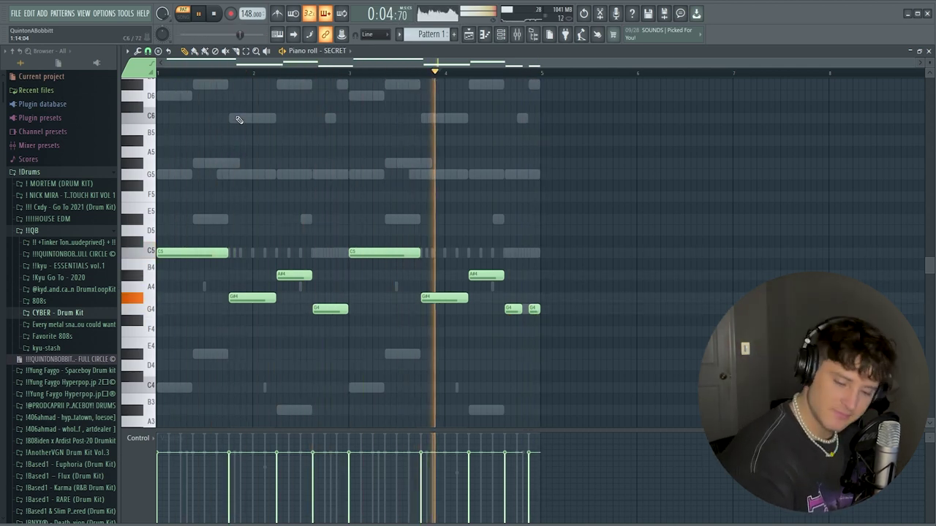
pyautogui.press('space')
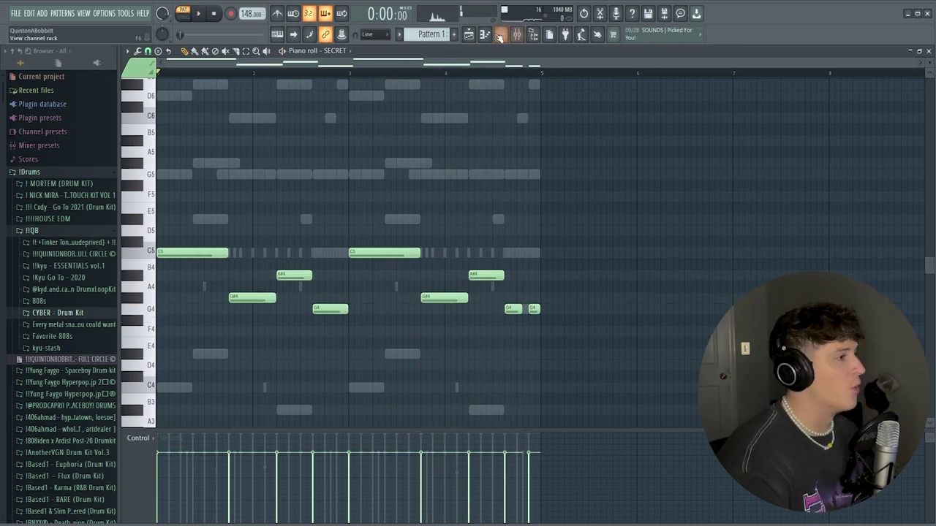
# Open the playlist and prepare Pattern 1 for arranging
pyautogui.press('F6')
pyautogui.press('F5')
pyautogui.rightClick(155, 87)
pyautogui.click(188, 257)
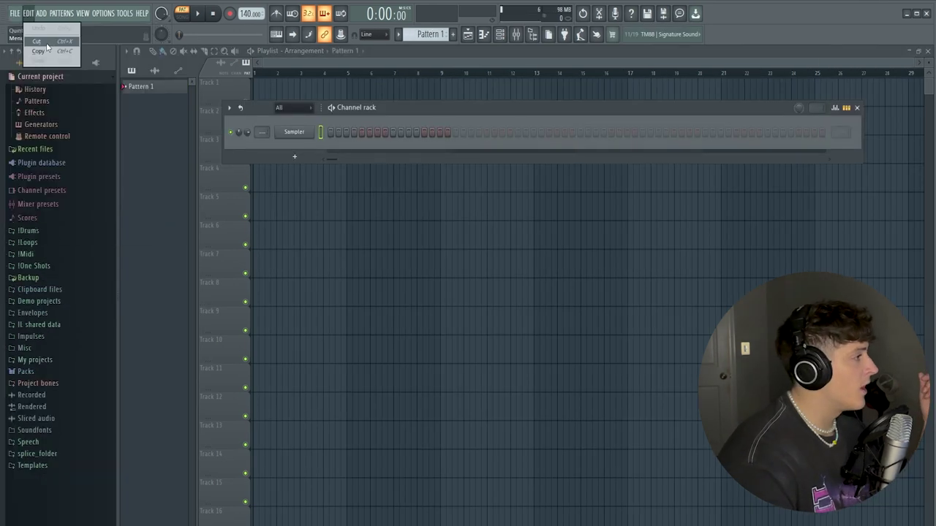
# Create a new project from the Vocals (Blank) template and show its mixer
pyautogui.click(16, 13)
pyautogui.moveTo(64, 43)
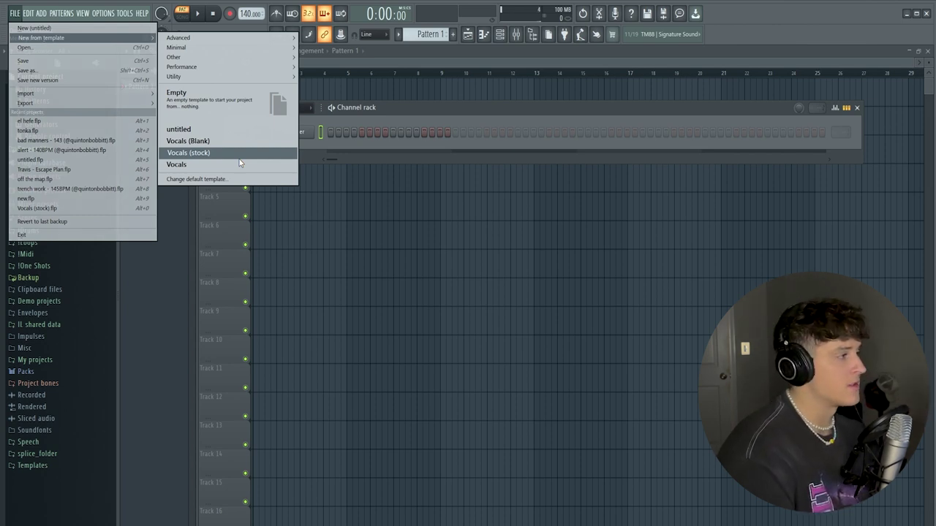
pyautogui.click(207, 142)
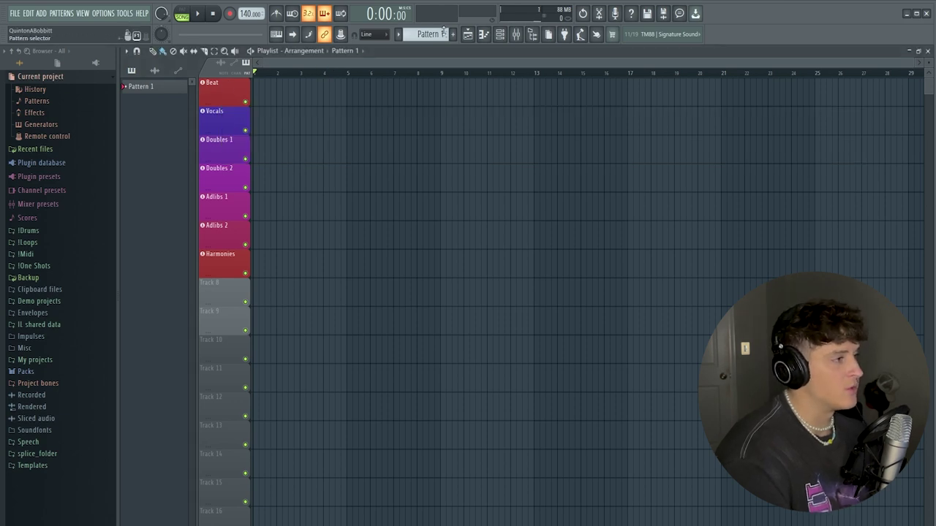
pyautogui.click(516, 34)
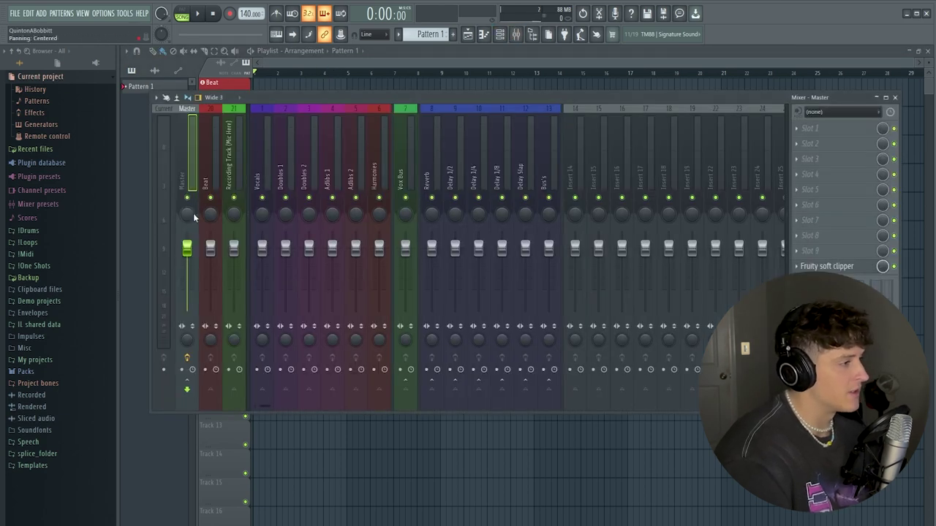
# Switch to the web browser and view the Default Mixing Template (Version #2) among the store's vocal templates, including its FL Studio WAVES version
pyautogui.moveTo(349, 520)
pyautogui.click(296, 504)
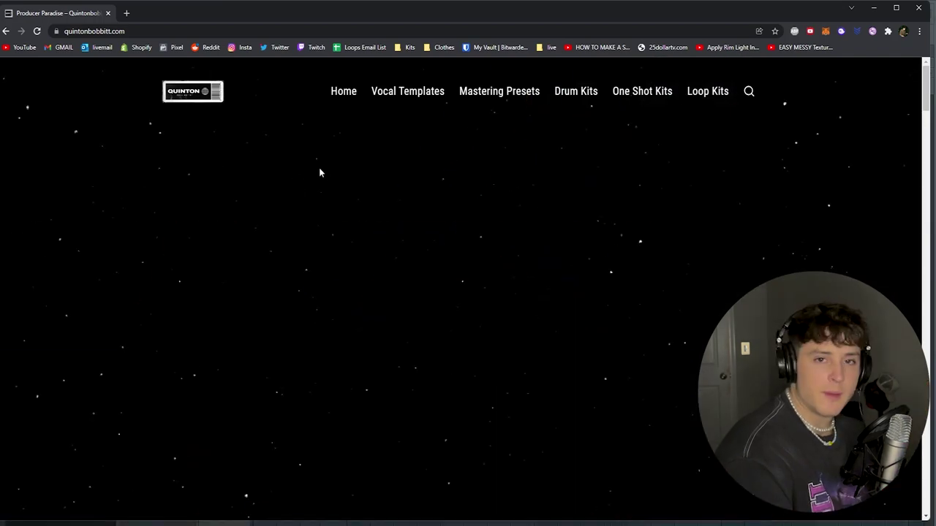
pyautogui.click(411, 86)
pyautogui.scroll(-2, 328, 315)
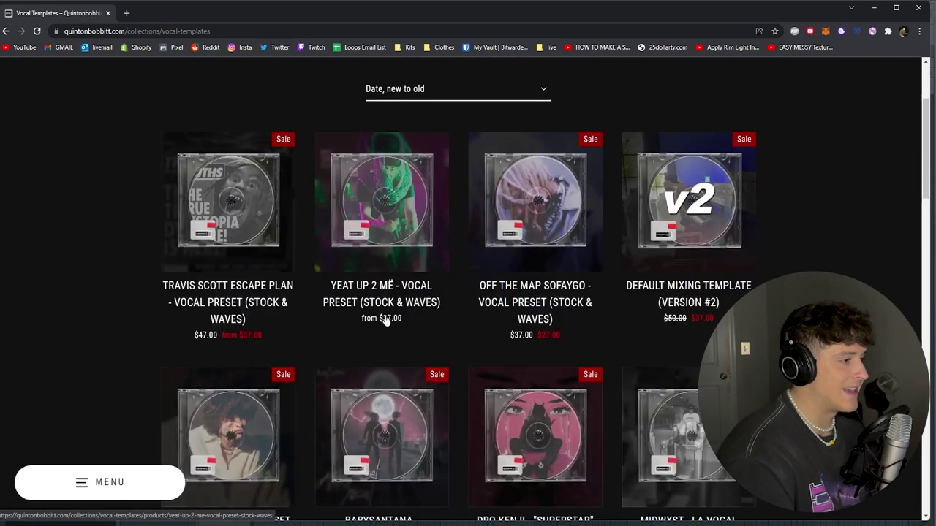
pyautogui.click(711, 291)
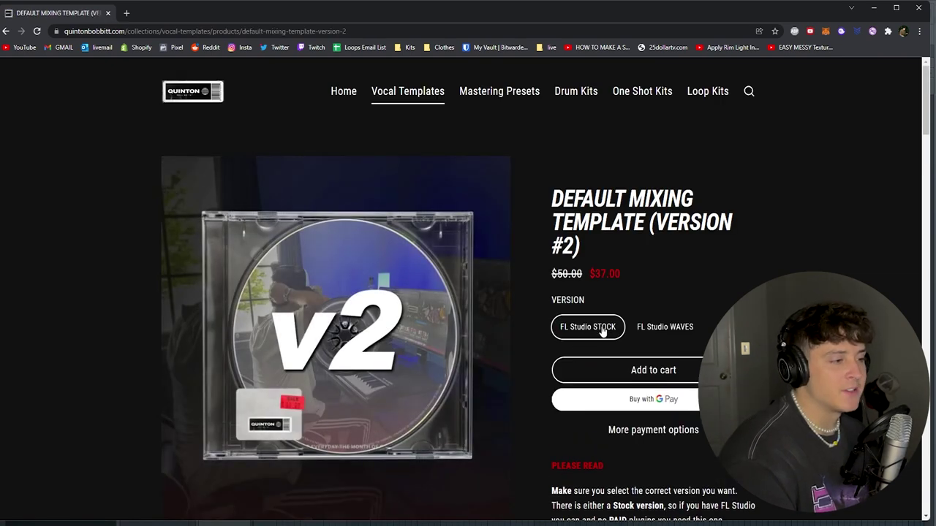
pyautogui.click(664, 328)
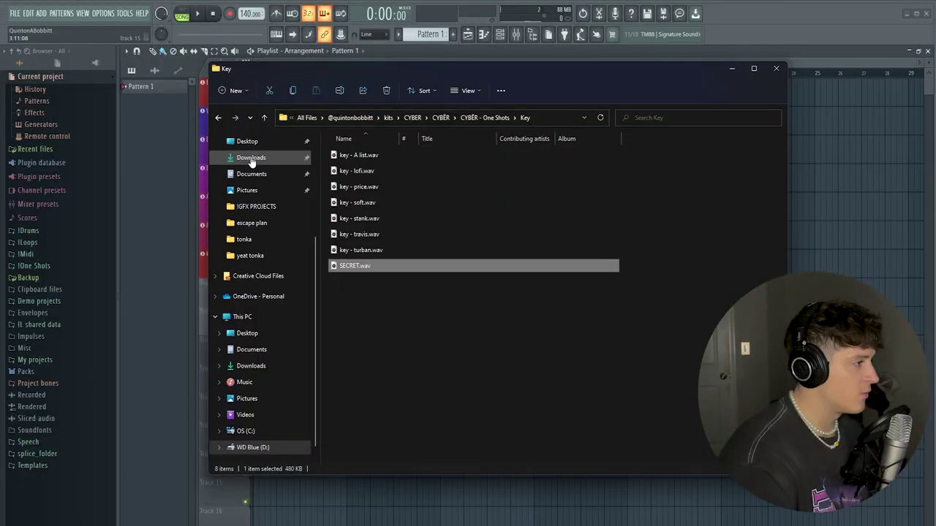
# Import "more than rich - 148BPM.wav" from the Beats folder onto the Beat track at the start of the playlist
pyautogui.scroll(3, 261, 238)
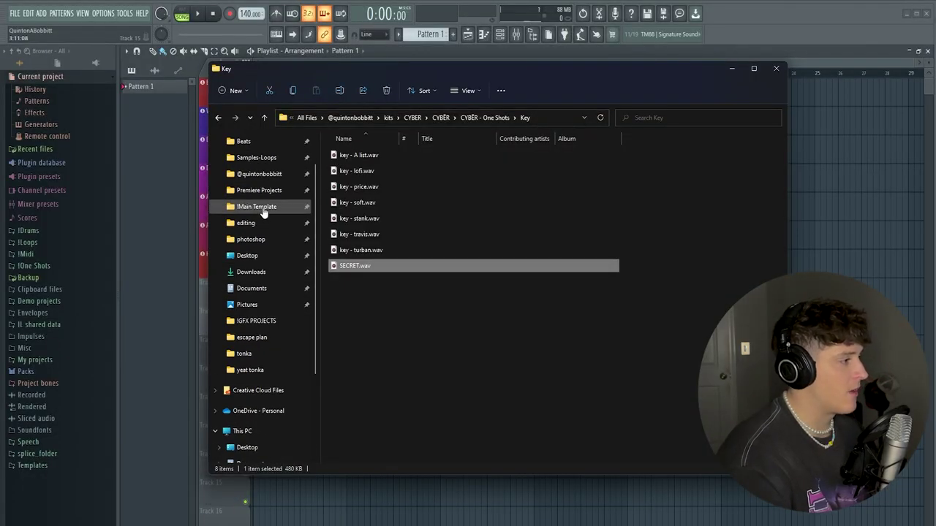
pyautogui.click(244, 142)
pyautogui.moveTo(387, 187); pyautogui.dragTo(823, 132)
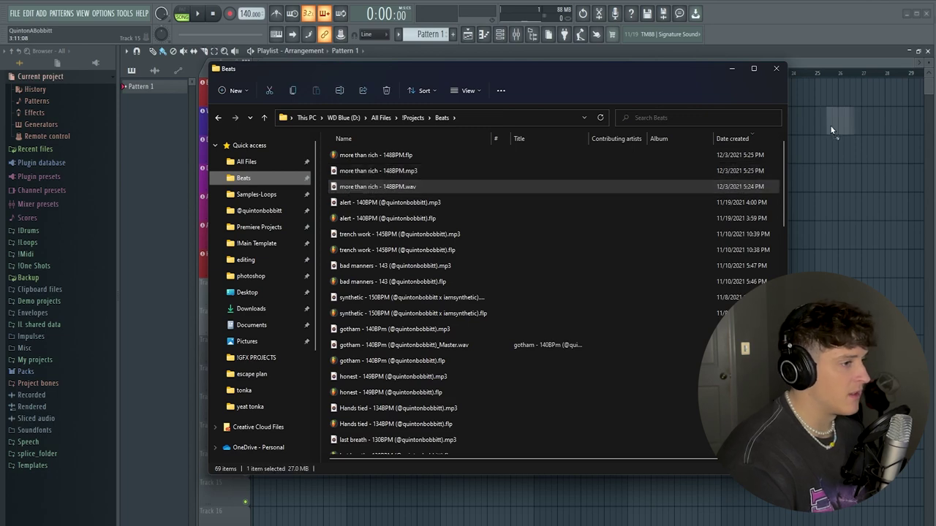
pyautogui.moveTo(816, 91); pyautogui.dragTo(289, 65)
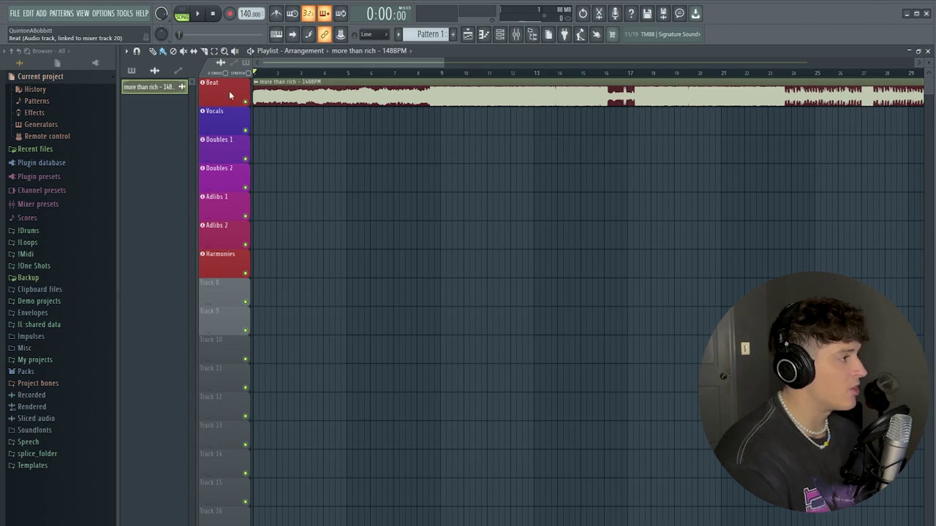
# Check that the beat clip is routed to the Beat mixer track and lower its channel volume to about 64%
pyautogui.doubleClick(301, 90)
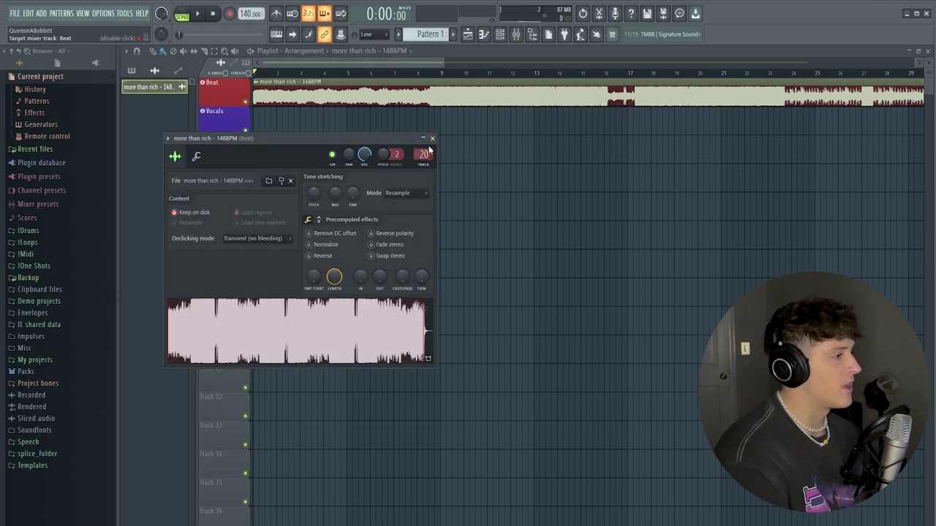
pyautogui.click(432, 138)
pyautogui.click(515, 34)
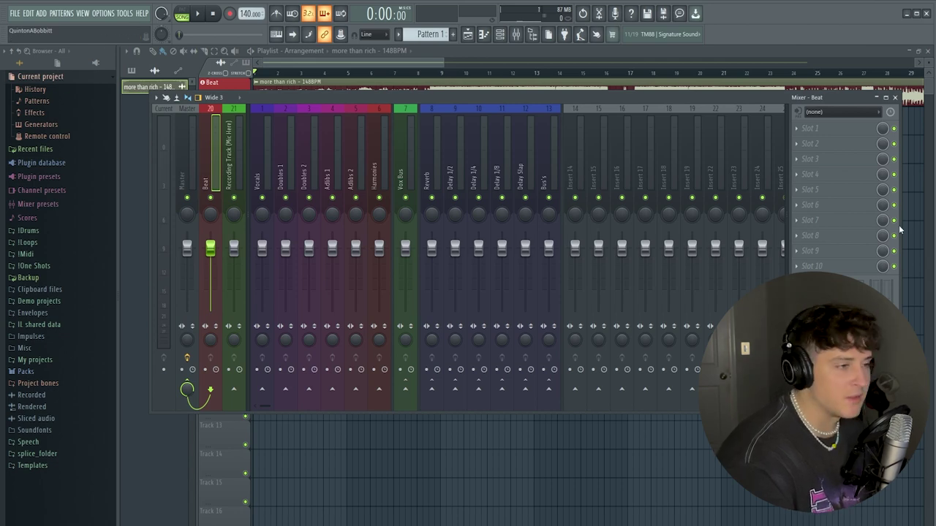
pyautogui.doubleClick(409, 90)
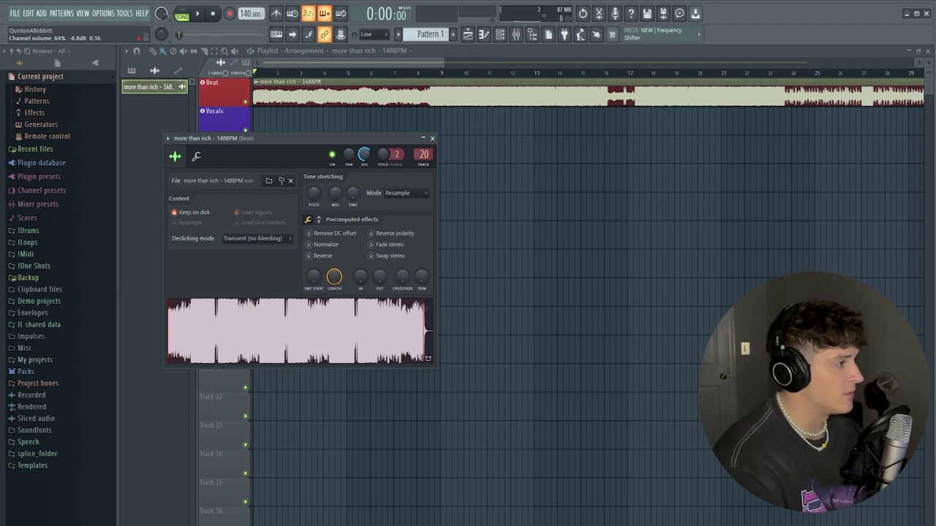
pyautogui.click(432, 138)
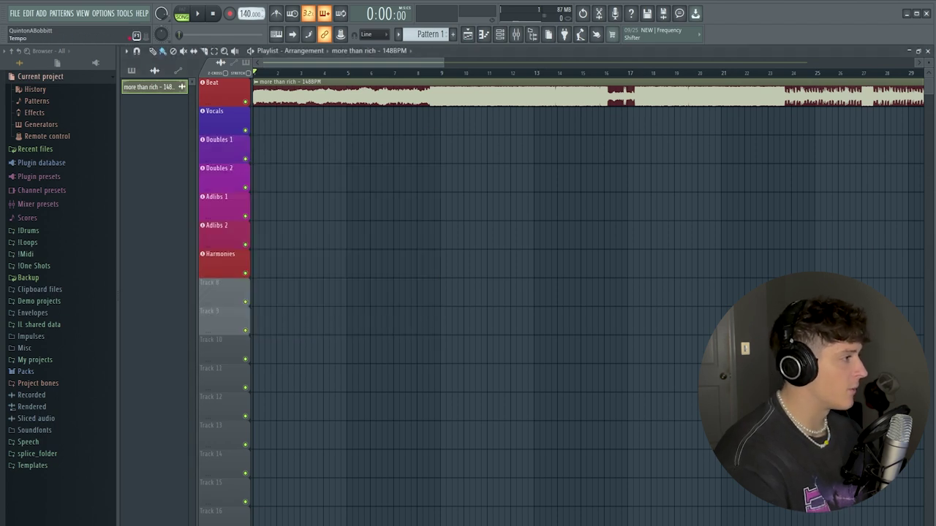
# Set the project tempo to 148 BPM and bring up the mixer with the Vocals track selected
pyautogui.scroll(9, 250, 13)
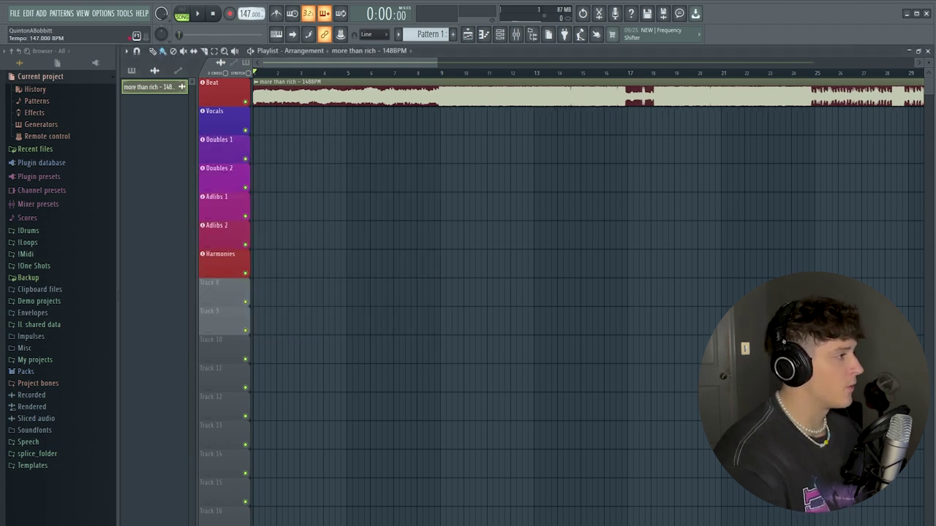
pyautogui.hotkey('alt', 'Tab')
pyautogui.click(402, 293)
pyautogui.click(401, 524)
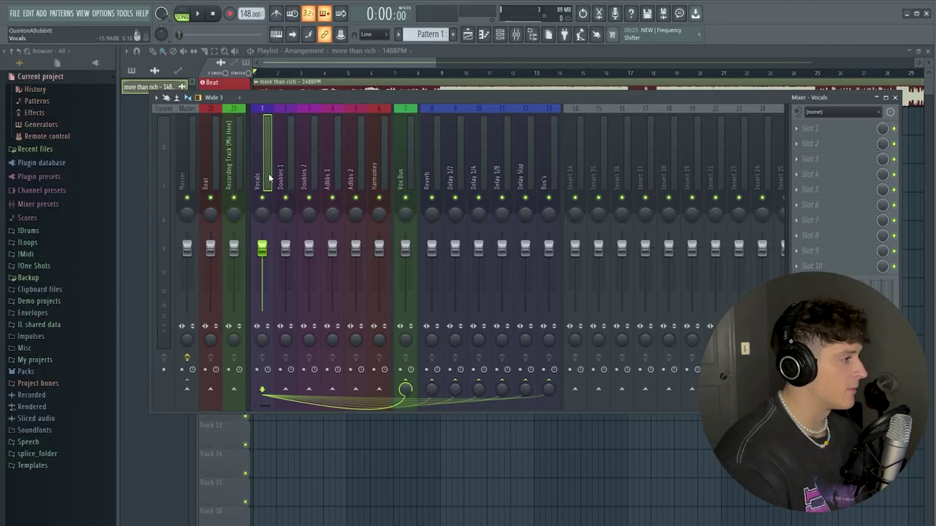
# Load the Yeat - Tonka (me) Lead (waves) preset on the Vocals mixer track and remove its Fruity Reeverb 2 and Fruity Delay 3 effects
pyautogui.rightClick(267, 110)
pyautogui.click(266, 146)
pyautogui.rightClick(271, 108)
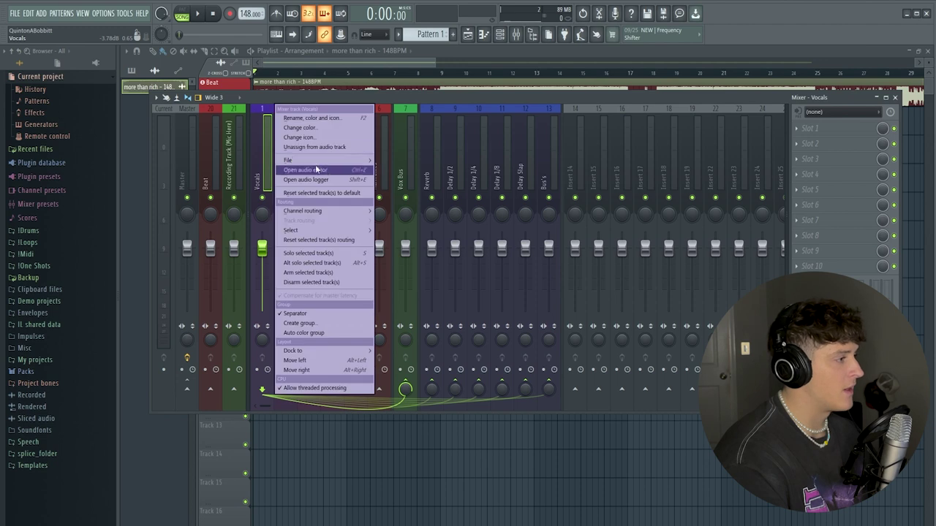
pyautogui.moveTo(293, 160)
pyautogui.moveTo(427, 489)
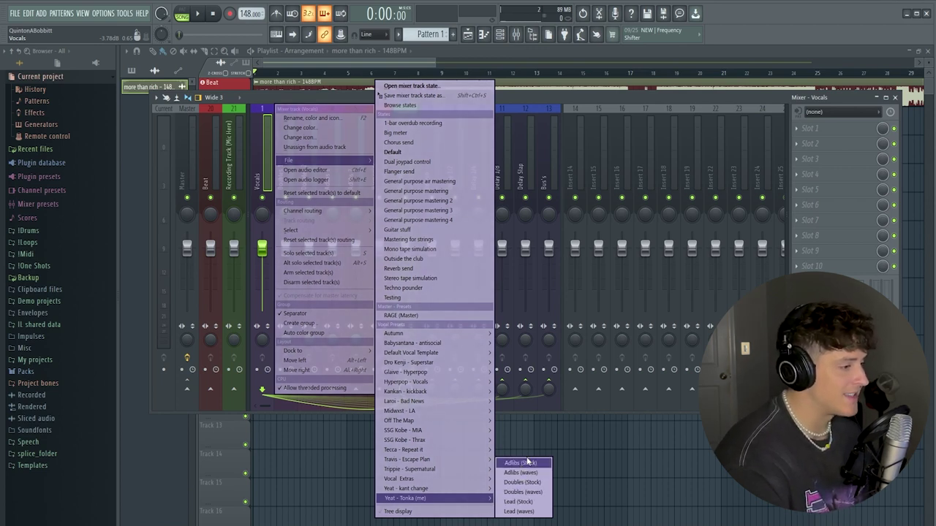
pyautogui.click(545, 511)
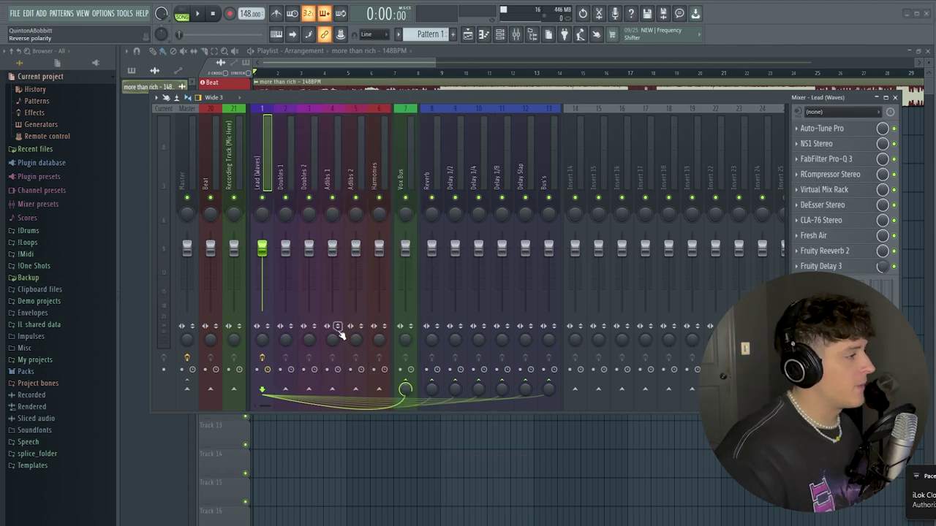
pyautogui.click(795, 265)
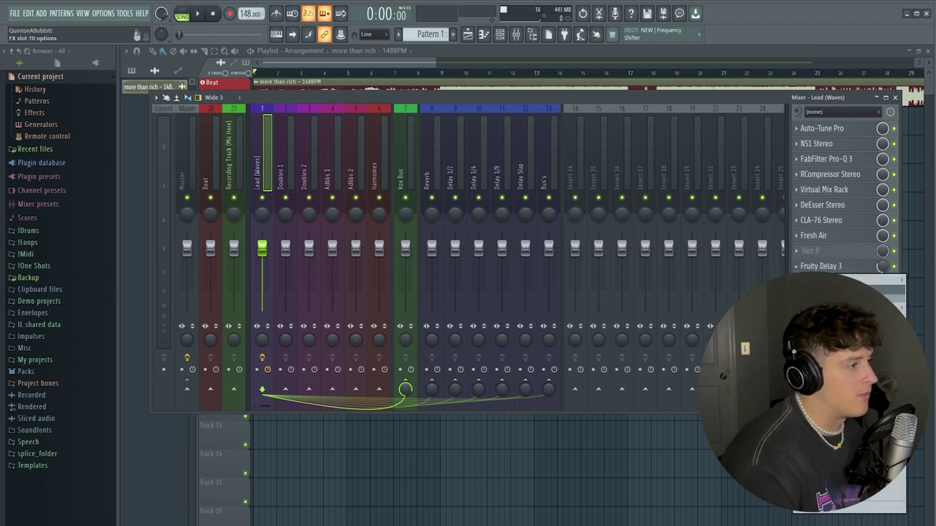
pyautogui.click(863, 315)
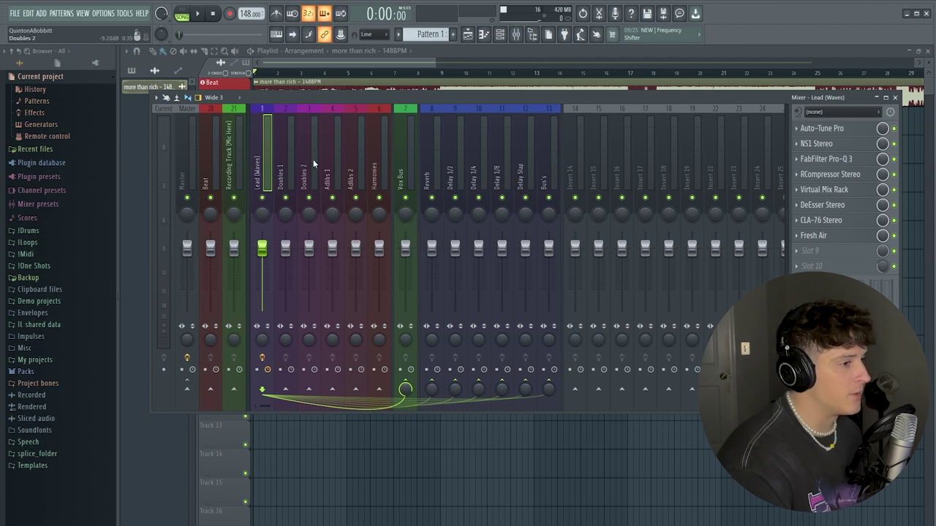
# Set the Recording Track (Mic Here) input to mono Input 1 and disable its routing to the Master
pyautogui.click(232, 161)
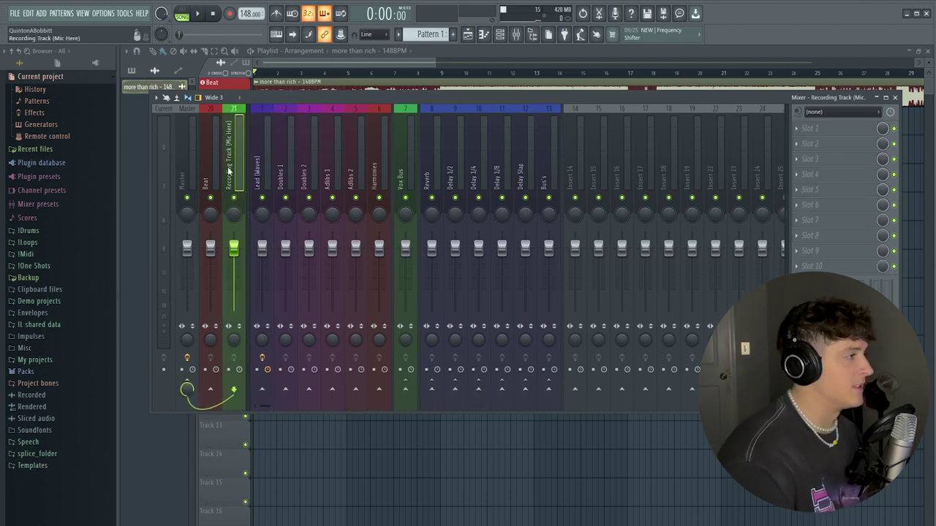
pyautogui.click(841, 111)
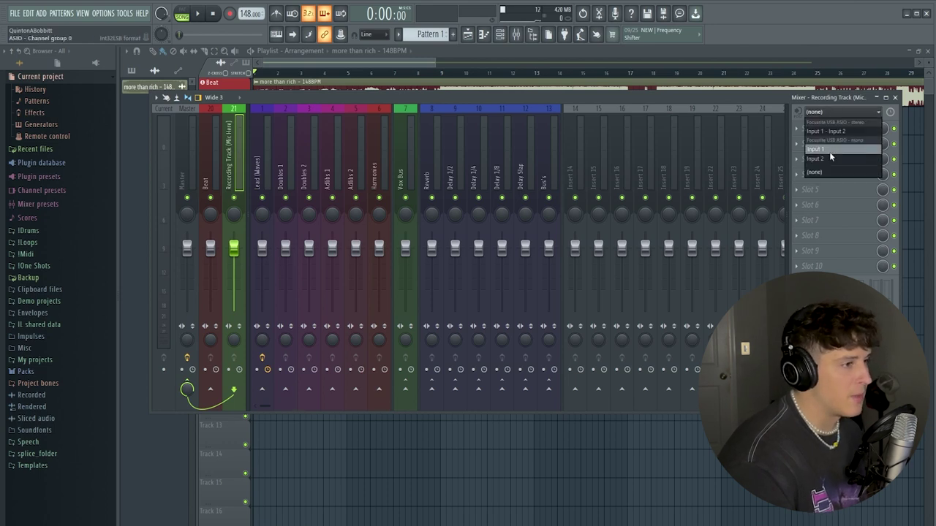
pyautogui.click(829, 151)
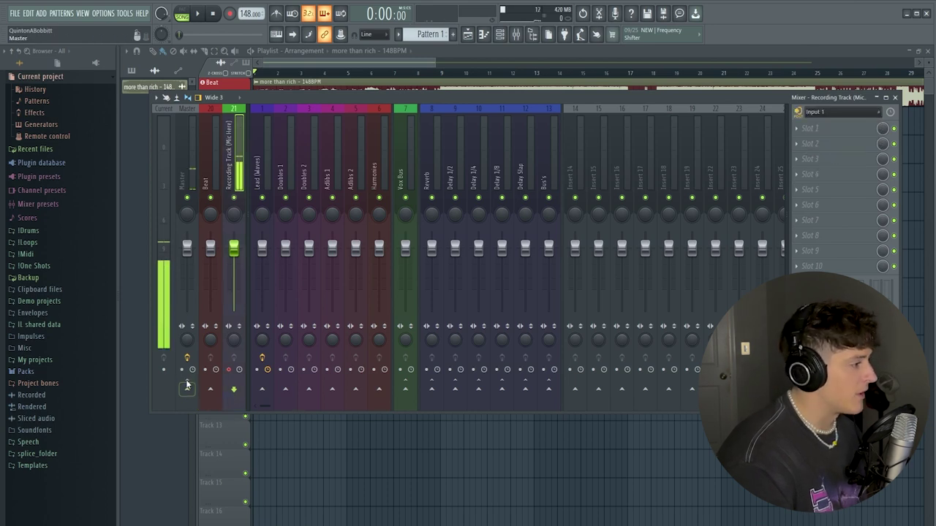
# Set the Lead (Waves) mixer track's input to mono Input 1 and disarm it for recording
pyautogui.click(264, 190)
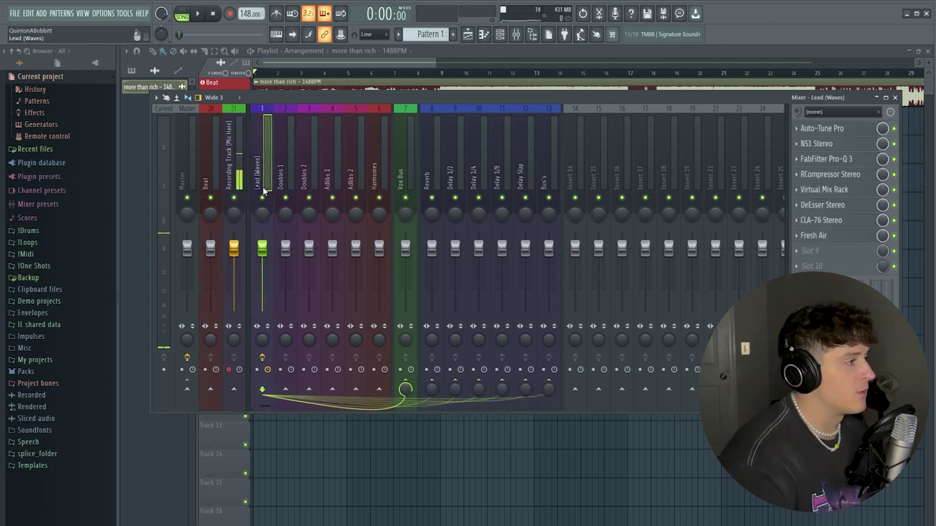
pyautogui.click(822, 113)
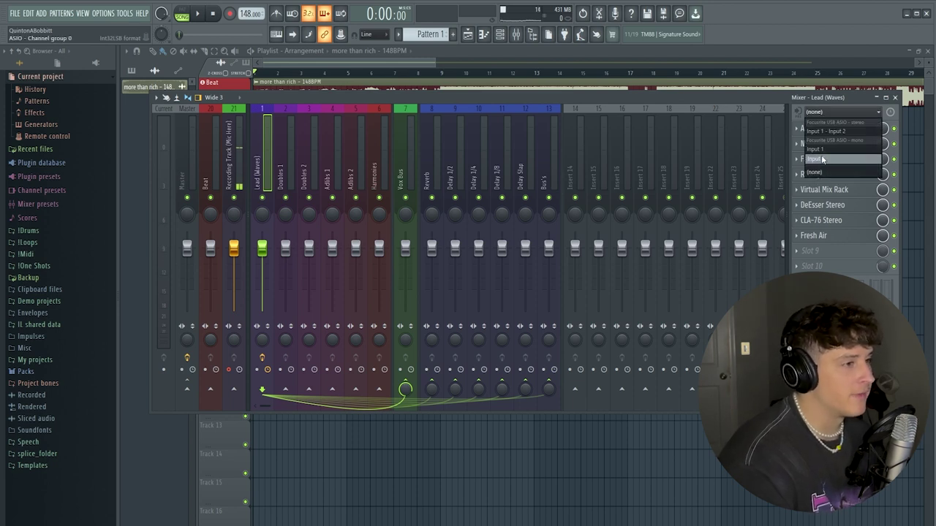
pyautogui.click(822, 159)
pyautogui.click(257, 370)
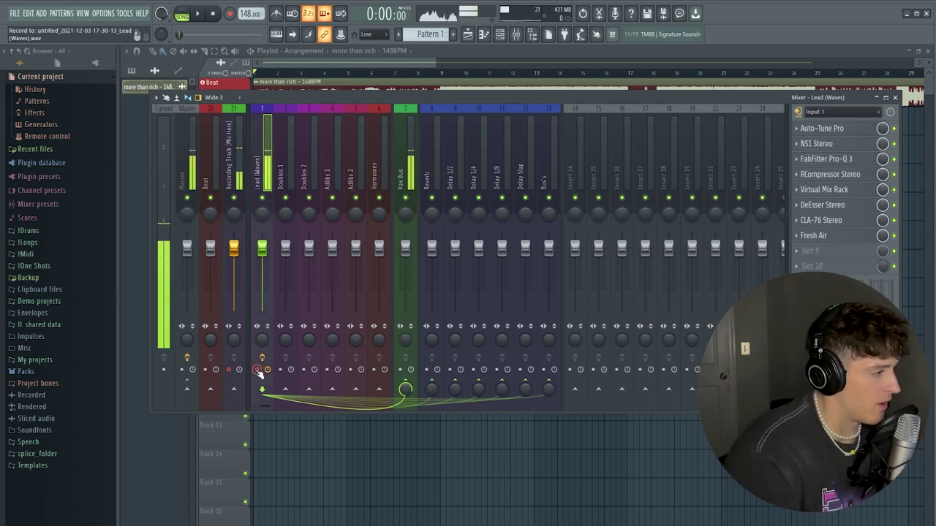
pyautogui.click(257, 371)
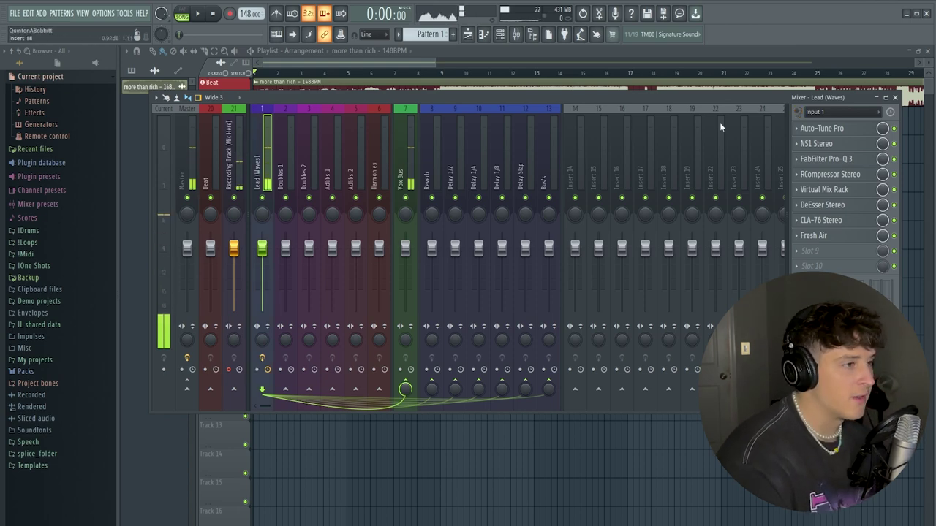
# Adjust the key settings of Auto-Tune Pro on the Lead (Waves) track and place the playhead around bar 7
pyautogui.click(822, 128)
pyautogui.click(373, 137)
pyautogui.click(375, 234)
pyautogui.click(406, 100)
pyautogui.click(406, 73)
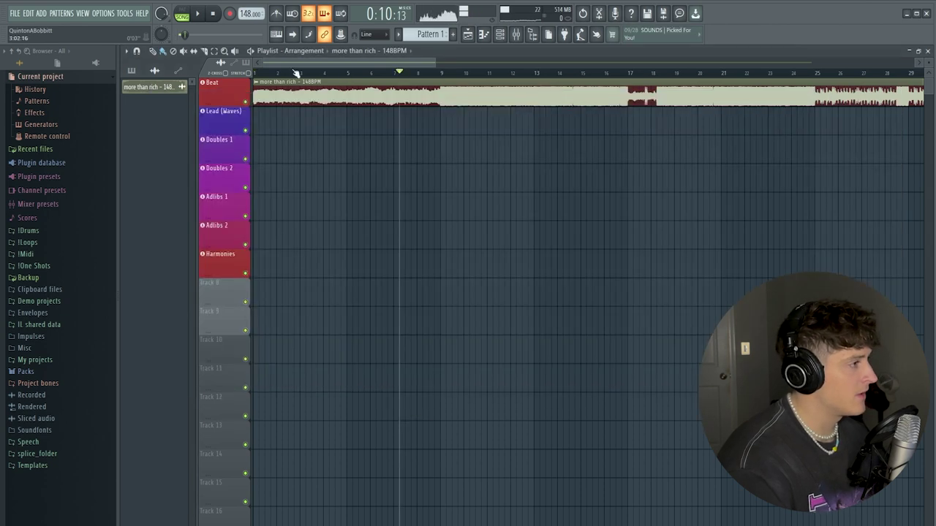
# Record lead vocal takes over the beat and place two of them on the Lead (Waves) track between about bars 8.5 and 17
pyautogui.click(517, 35)
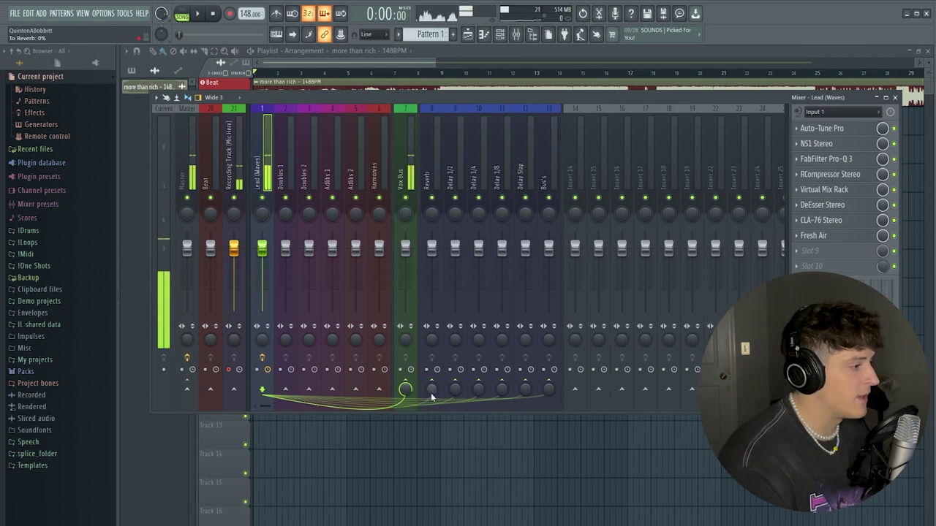
pyautogui.click(377, 76)
pyautogui.press('space')
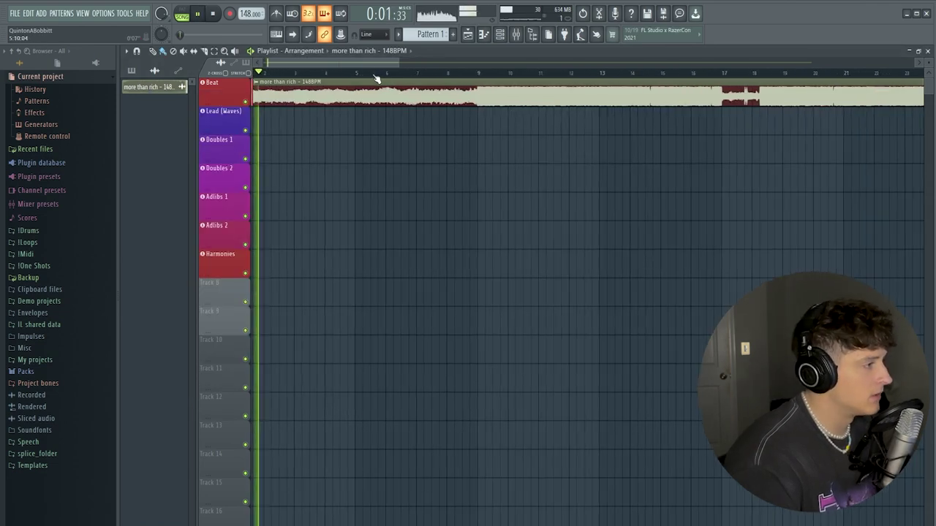
pyautogui.moveTo(369, 62); pyautogui.dragTo(324, 66)
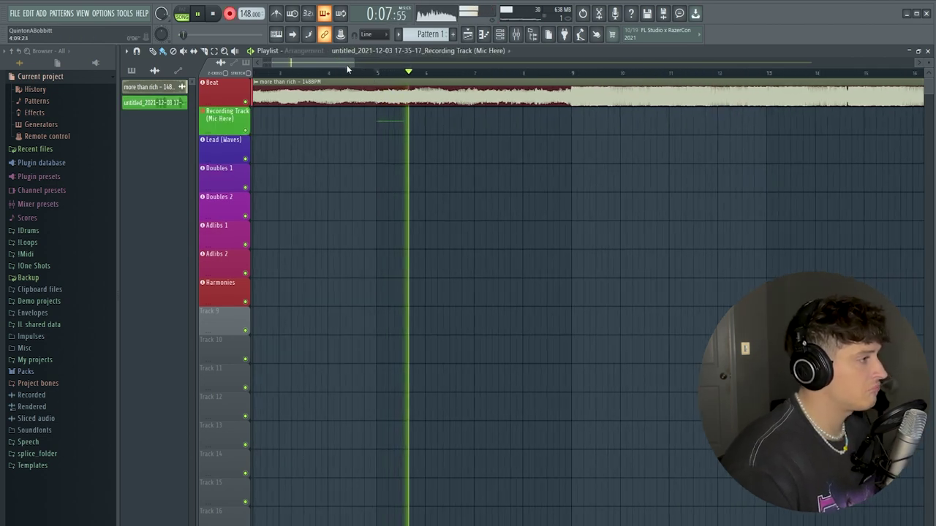
pyautogui.hscroll(1, 342, 63)
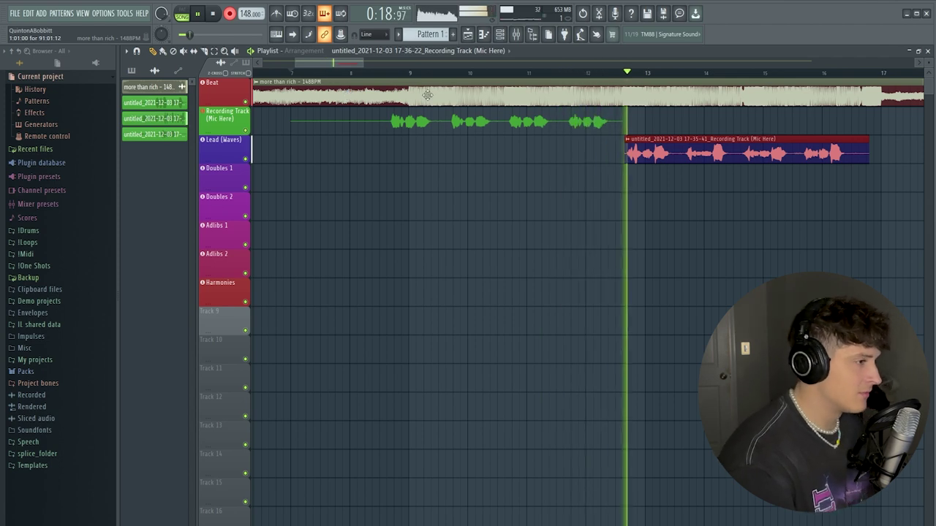
pyautogui.press('space')
# Set the first lead vocal clip's channel volume to about 81% and send the Lead (Waves) mixer track to Reverb and Delay 1/2
pyautogui.scroll(-1, 395, 139)
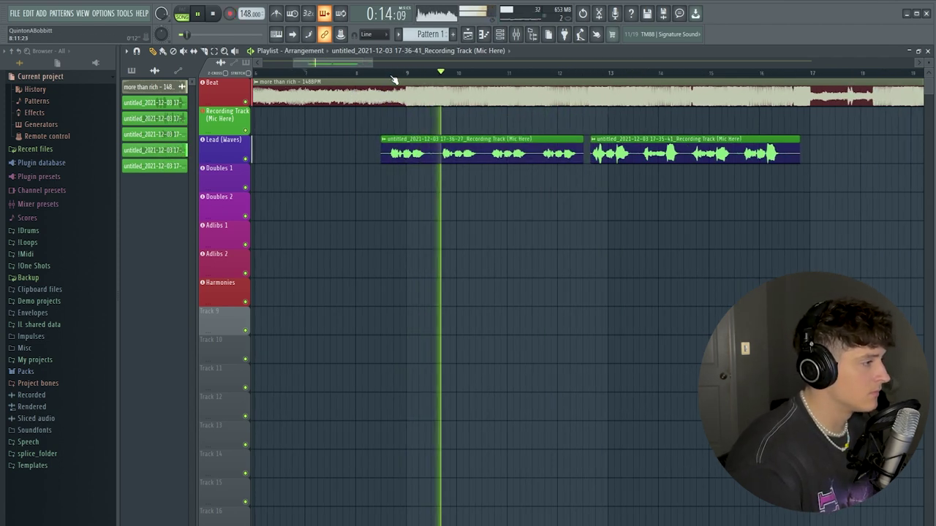
pyautogui.doubleClick(430, 150)
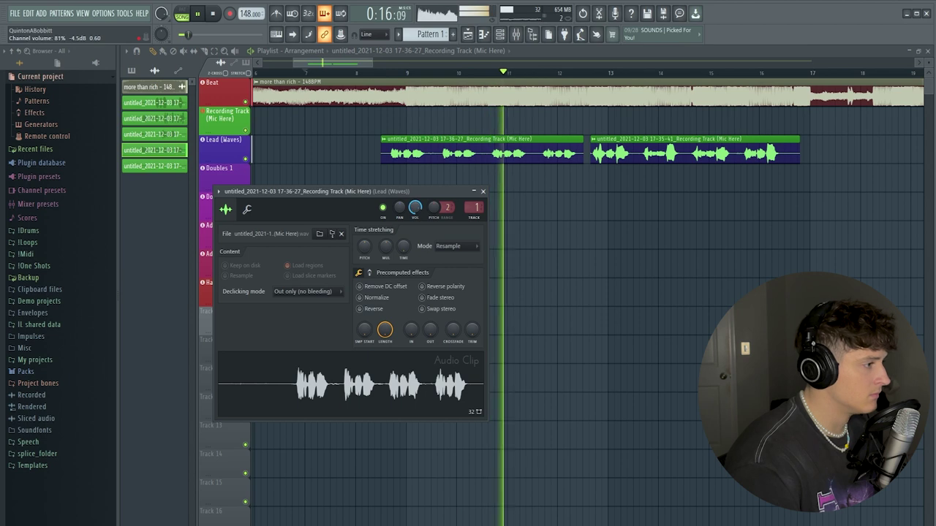
pyautogui.click(482, 192)
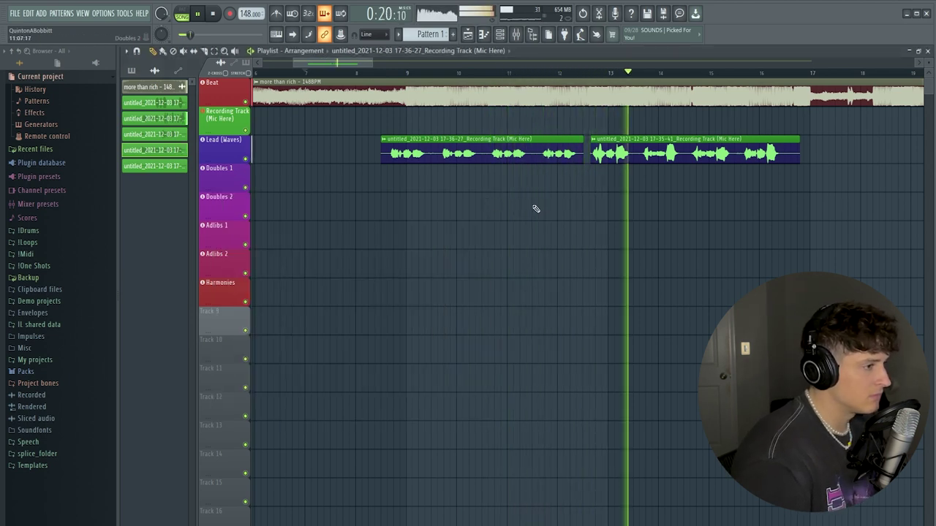
pyautogui.click(516, 35)
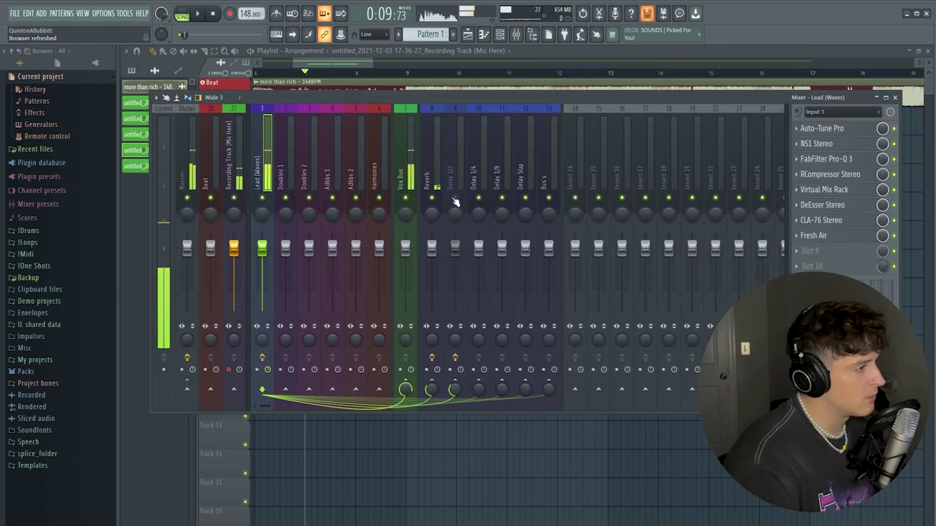
# Copy the Lead (Waves) mixer state onto the Doubles 1 track, renamed Adlibs, with its fader at about -4.3 dB
pyautogui.rightClick(269, 167)
pyautogui.moveTo(301, 161)
pyautogui.moveTo(399, 88); pyautogui.dragTo(342, 119)
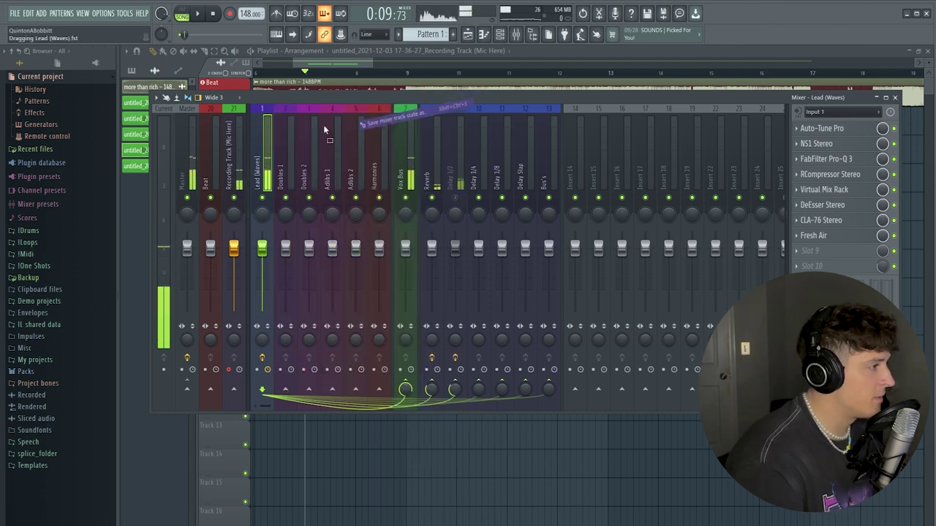
pyautogui.moveTo(289, 173); pyautogui.dragTo(288, 172)
pyautogui.press('F2')
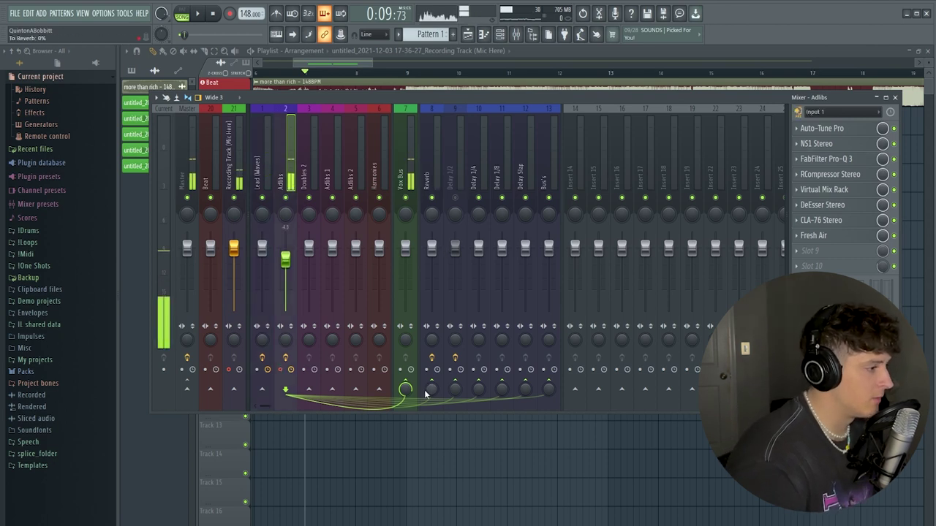
# Add Fruity Stereo Shaper to slot 9 of the Adlibs mixer track and load its Stereoize preset
pyautogui.click(812, 251)
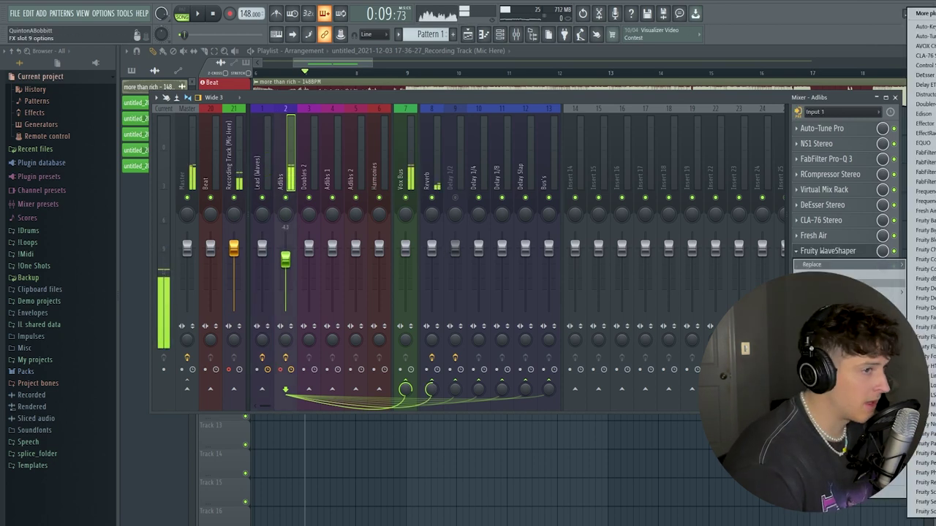
pyautogui.click(925, 511)
pyautogui.click(305, 180)
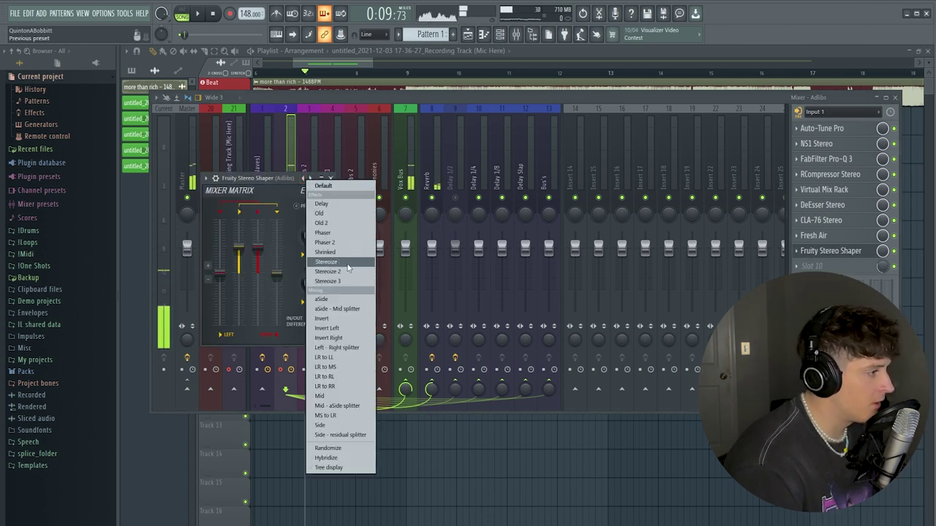
pyautogui.click(347, 267)
# Record an adlib take over the lead vocals from about bar 9 and move its clip onto the Adlibs track
pyautogui.click(348, 79)
pyautogui.press('space')
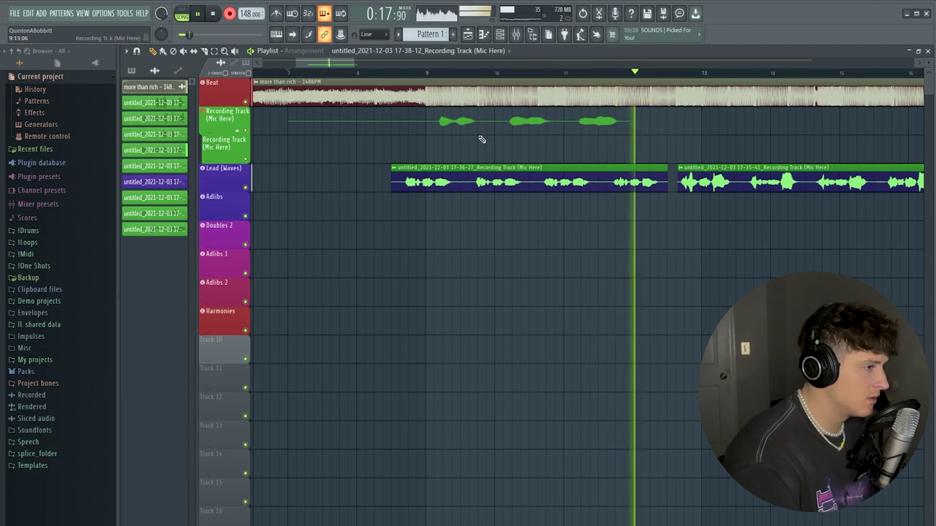
pyautogui.press('space')
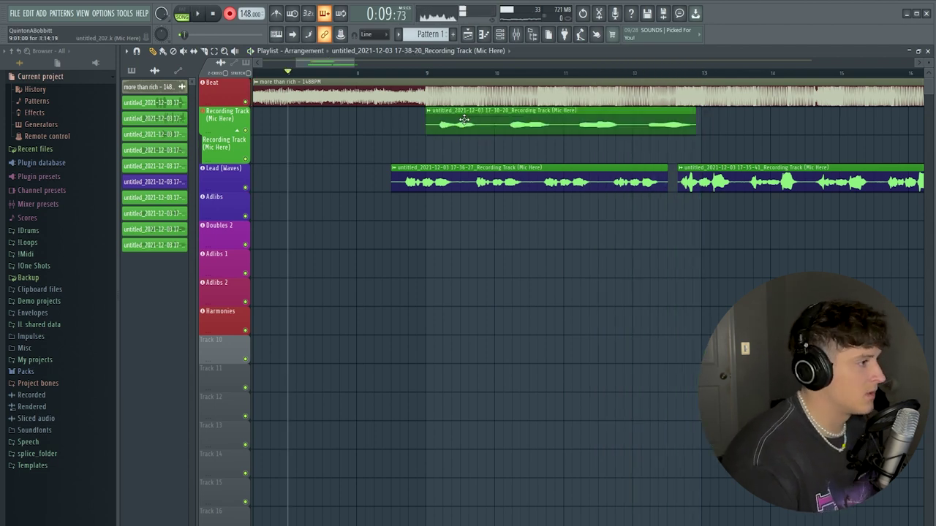
pyautogui.moveTo(472, 117); pyautogui.dragTo(472, 204)
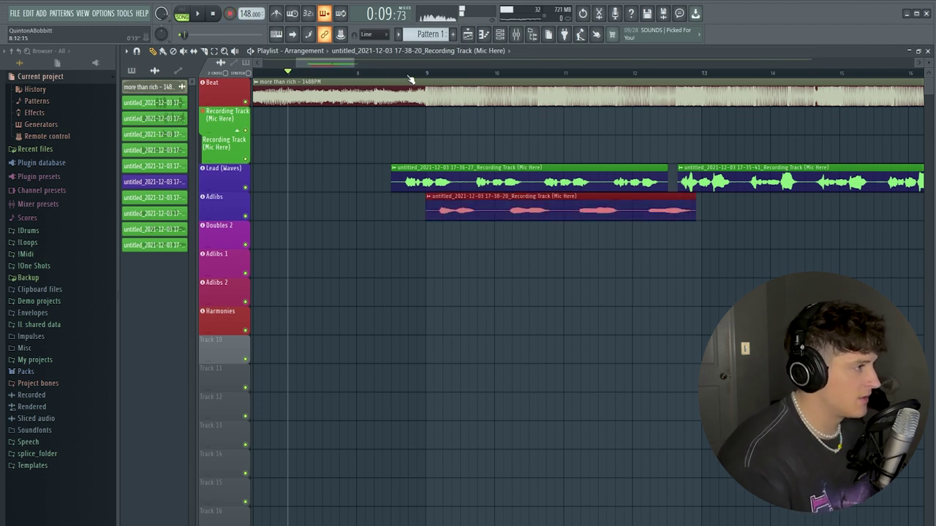
# Play the adlibs with the beat, lower the Adlibs fader to about -8.7 dB and open the effect choices for its slot 10
pyautogui.press('space')
pyautogui.press('F9')
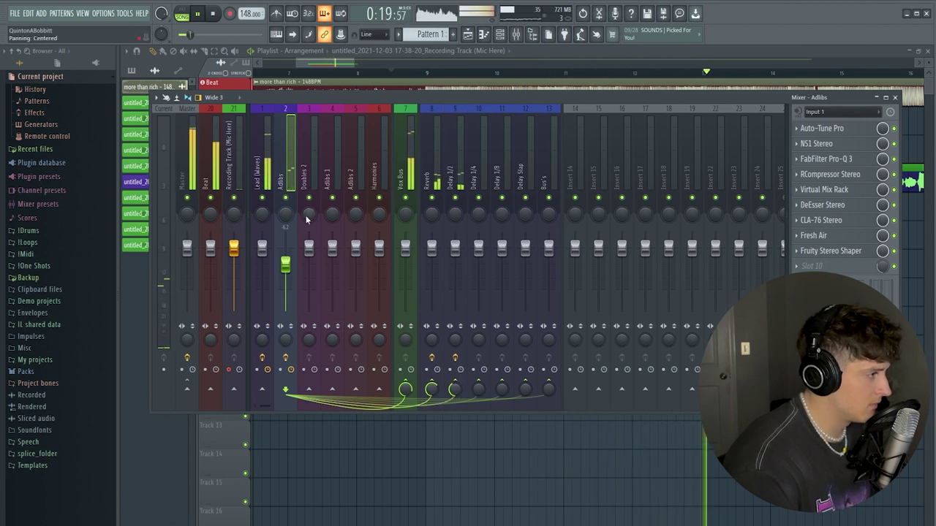
pyautogui.click(890, 272)
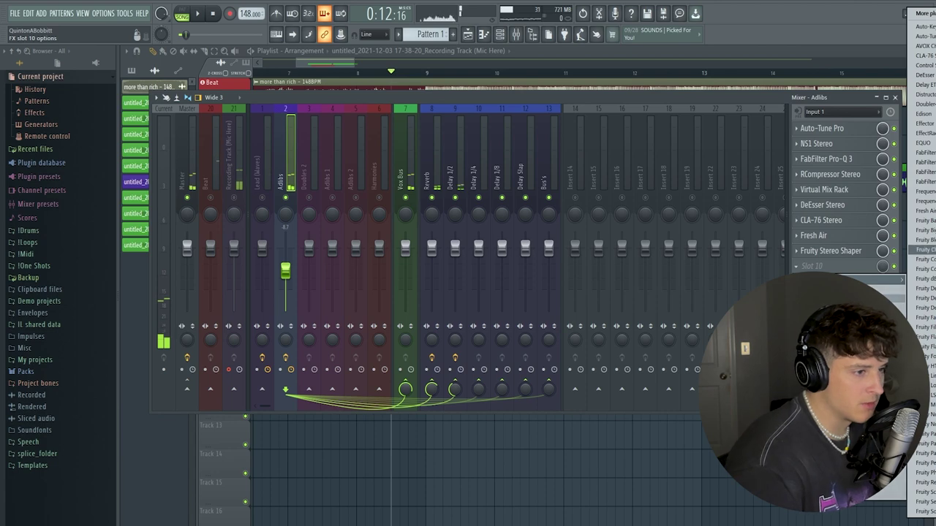
# Record a sustained adlib layer from about bar 9, place it on the second Adlibs lane and play it back
pyautogui.press('space')
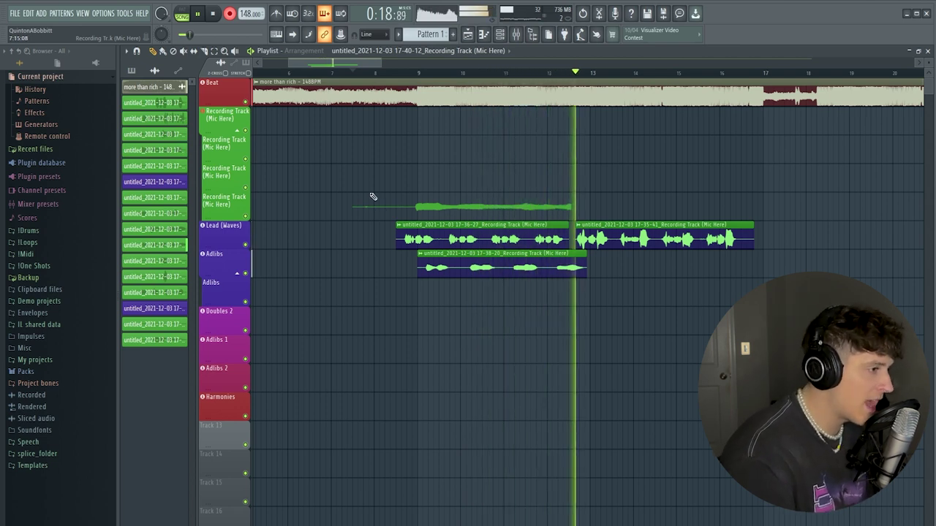
pyautogui.press('space')
pyautogui.press('space')
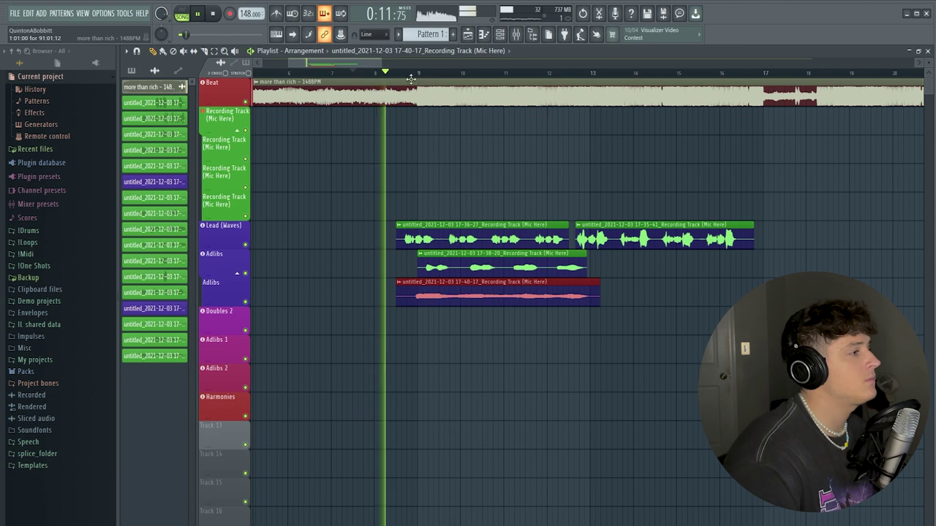
pyautogui.scroll(-2, 413, 77)
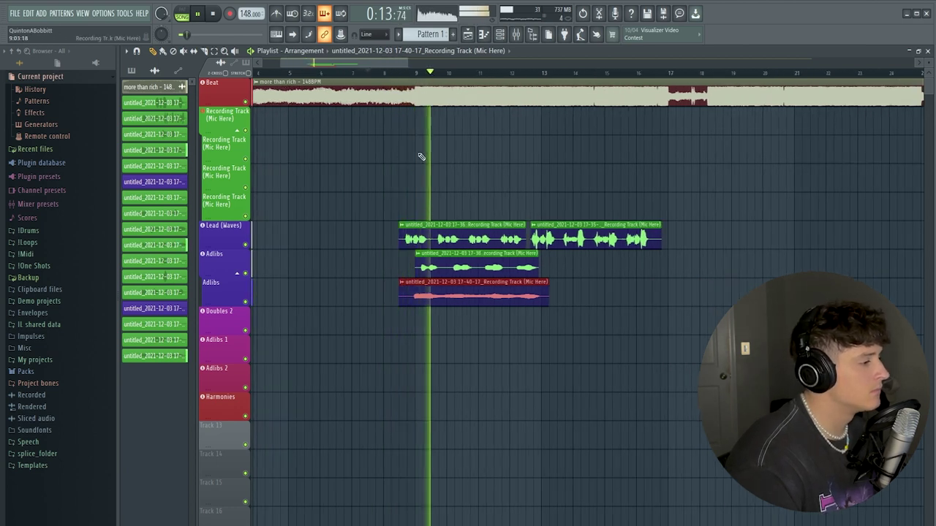
# Trim the start of the sustained adlib clip, then record an adlib take from about bar 13 and place it on the first Adlibs lane
pyautogui.moveTo(401, 306); pyautogui.dragTo(408, 305)
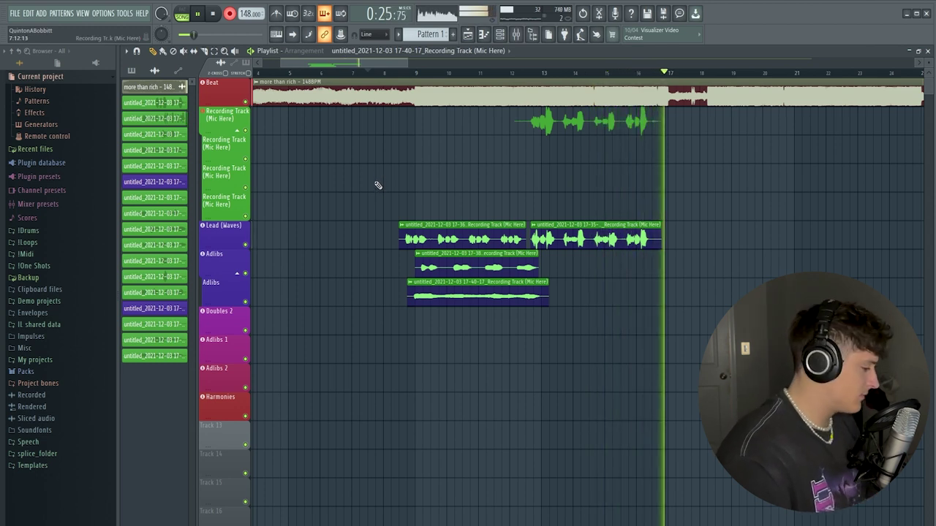
pyautogui.press('space')
pyautogui.moveTo(481, 158); pyautogui.dragTo(590, 266)
pyautogui.press('space')
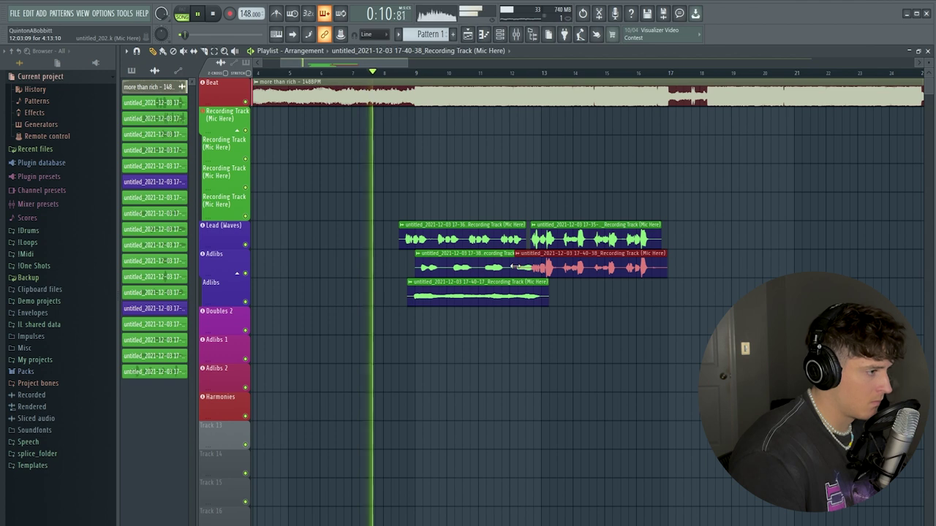
# Trim the end of the new adlib clip slightly and play back the stacked lead and adlib vocals with the beat
pyautogui.moveTo(664, 267); pyautogui.dragTo(651, 270)
pyautogui.click(644, 335)
pyautogui.scroll(-1, 408, 85)
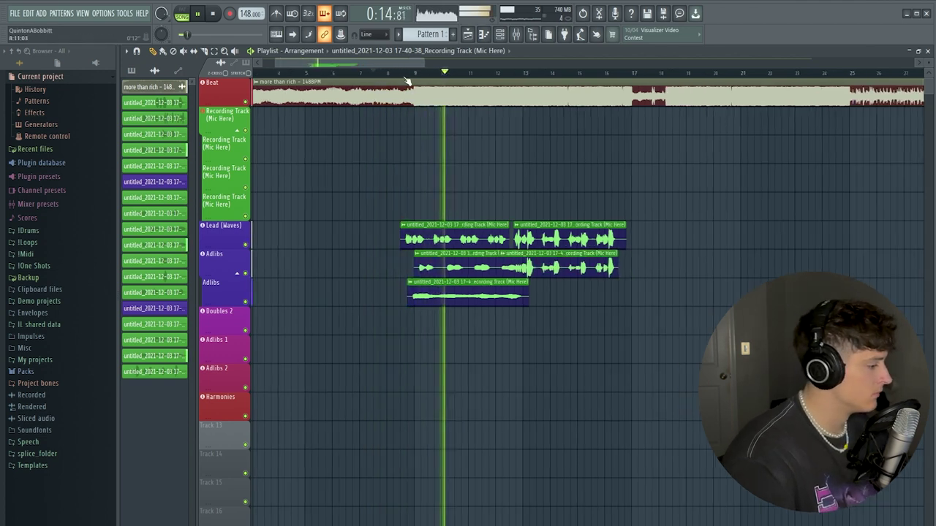
pyautogui.scroll(1, 407, 79)
pyautogui.moveTo(389, 61); pyautogui.dragTo(418, 62)
pyautogui.scroll(3, 420, 77)
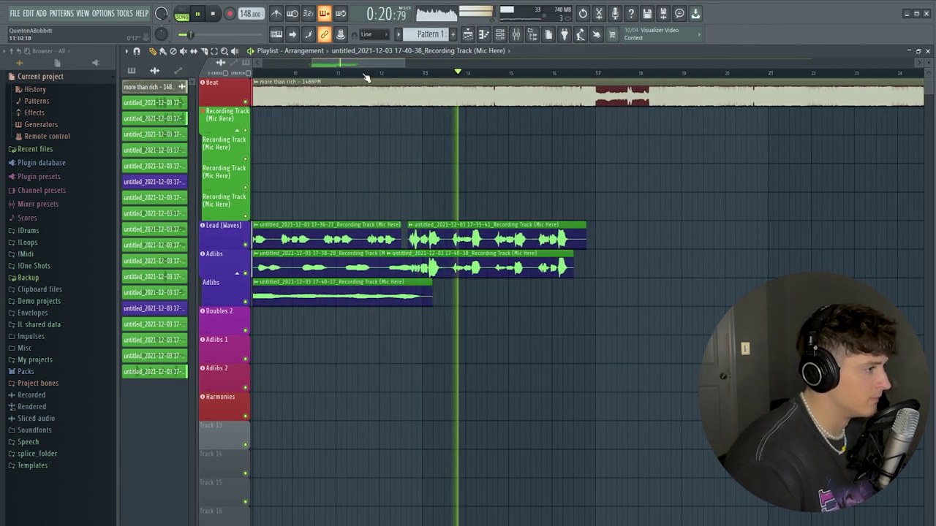
pyautogui.scroll(-1, 366, 77)
pyautogui.scroll(1, 351, 67)
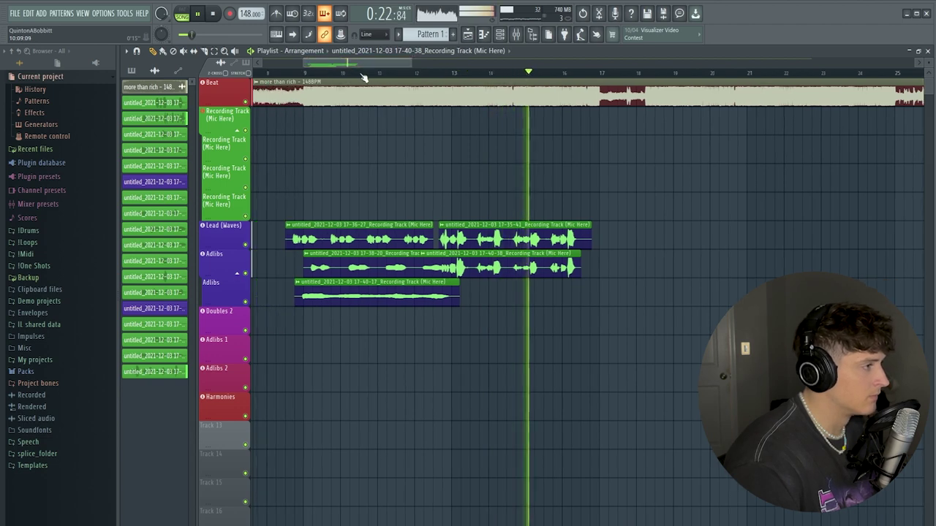
pyautogui.scroll(1, 361, 78)
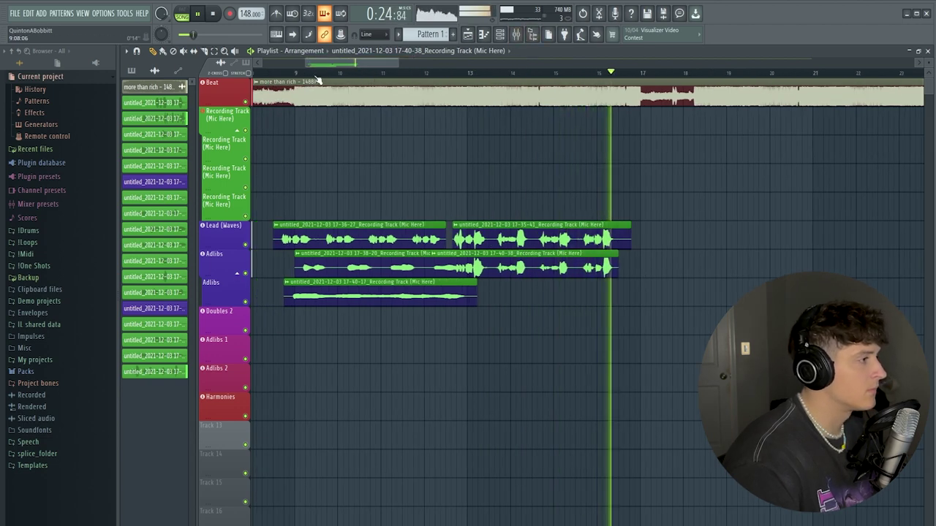
pyautogui.scroll(-2, 307, 62)
pyautogui.press('space')
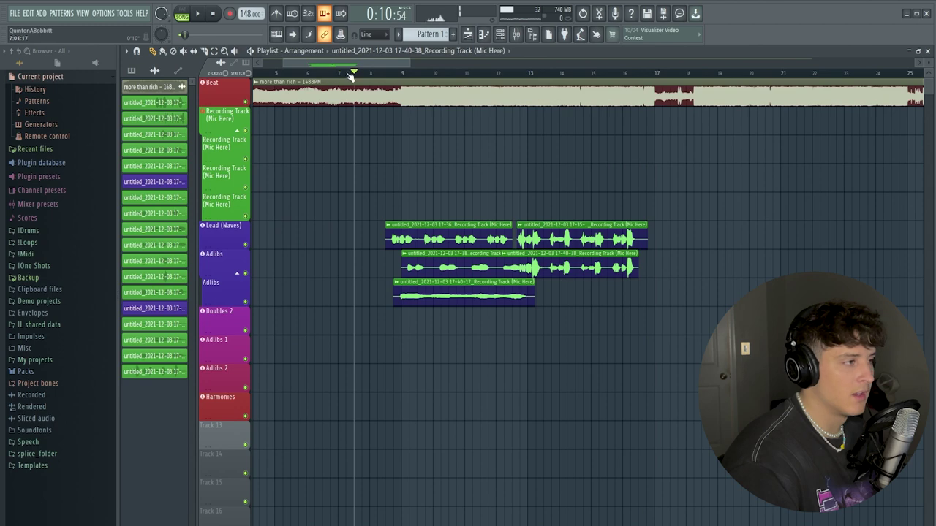
# Set the Adlibs mixer track's input to (none) and copy the Lead (Waves) mixer track's effect chain onto the Doubles 2 track
pyautogui.click(519, 36)
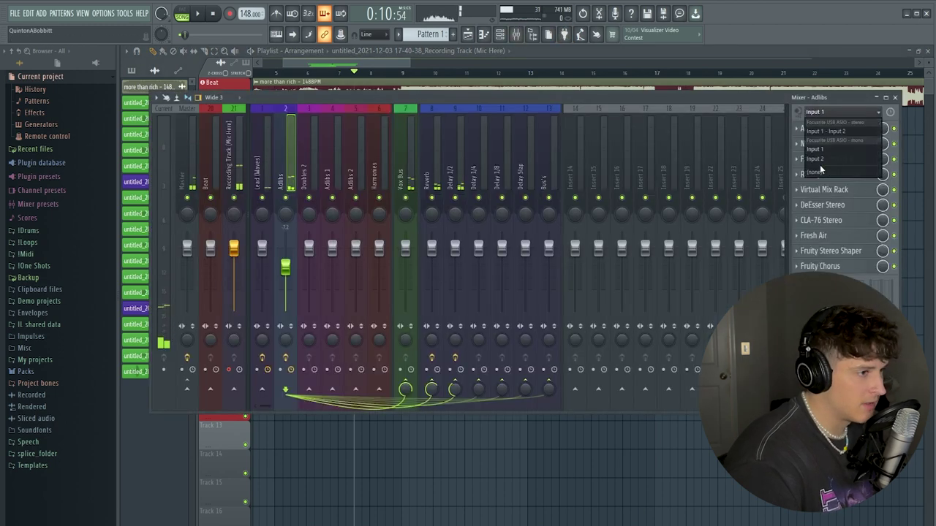
pyautogui.press('Left')
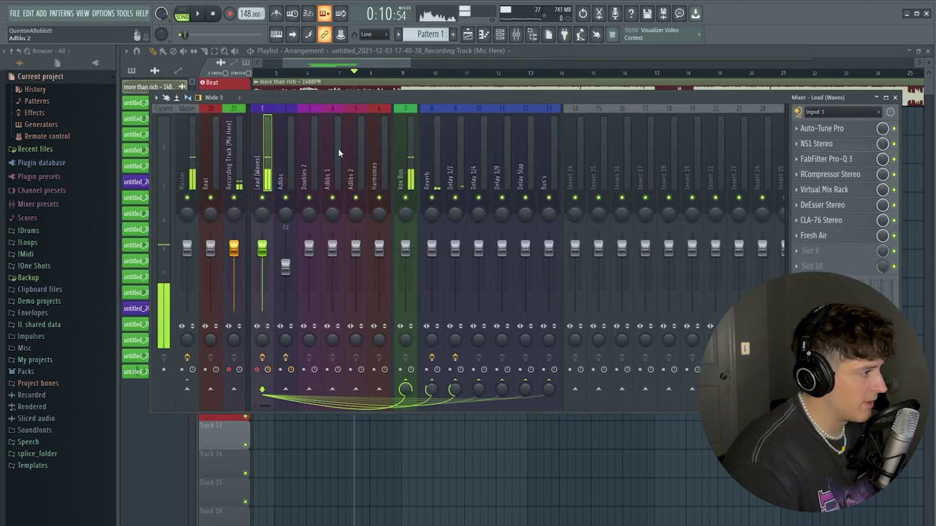
pyautogui.rightClick(265, 166)
pyautogui.moveTo(329, 160)
pyautogui.moveTo(421, 98); pyautogui.dragTo(349, 118)
# Record a short vocal take just before bar 9 for the second Lead (Waves) track, pan that track right and lower its fader to about -6.3 dB
pyautogui.press('F9')
pyautogui.press('space')
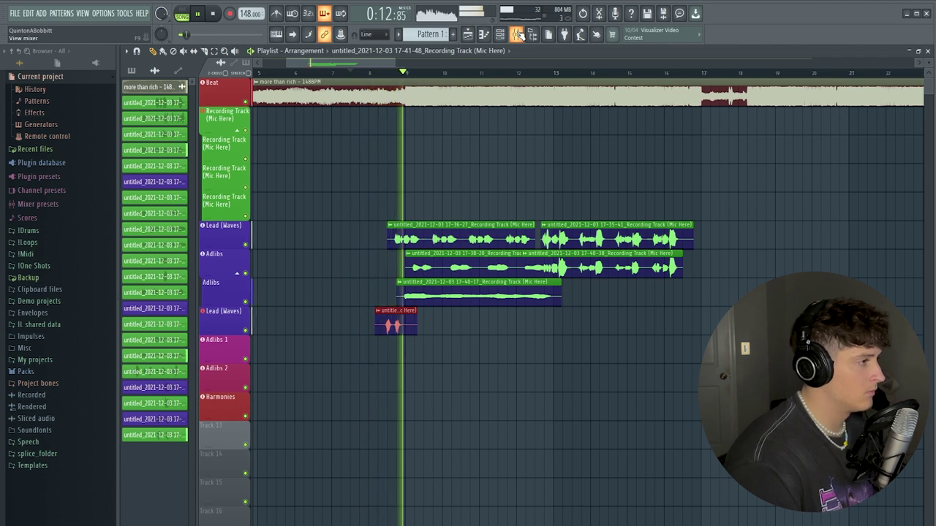
pyautogui.click(517, 34)
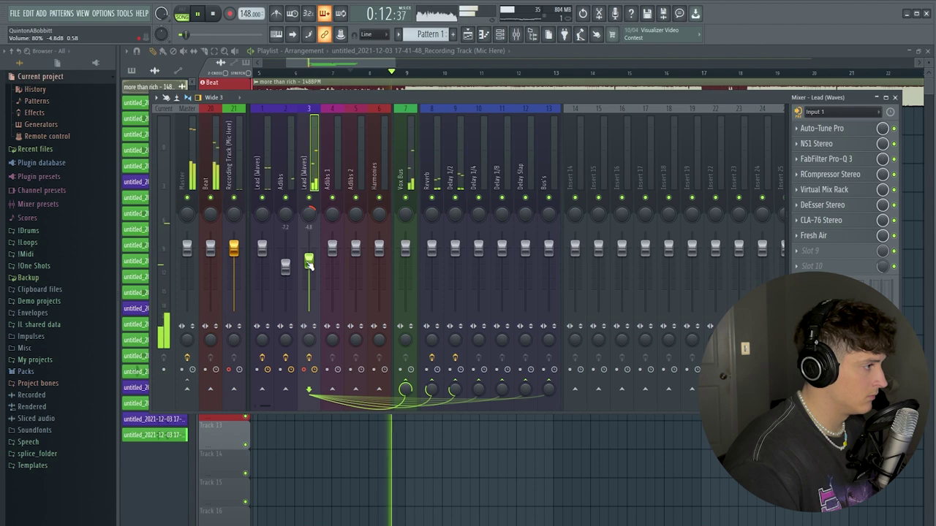
pyautogui.click(363, 61)
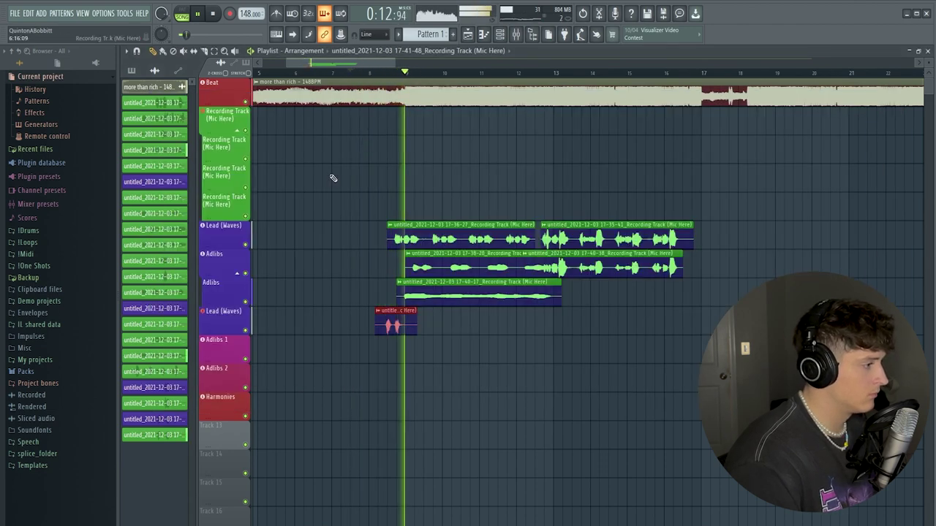
# Disarm the second Lead (Waves) mixer track, record four short adlibs from about bar 9 and place the clip on its second lane
pyautogui.press('space')
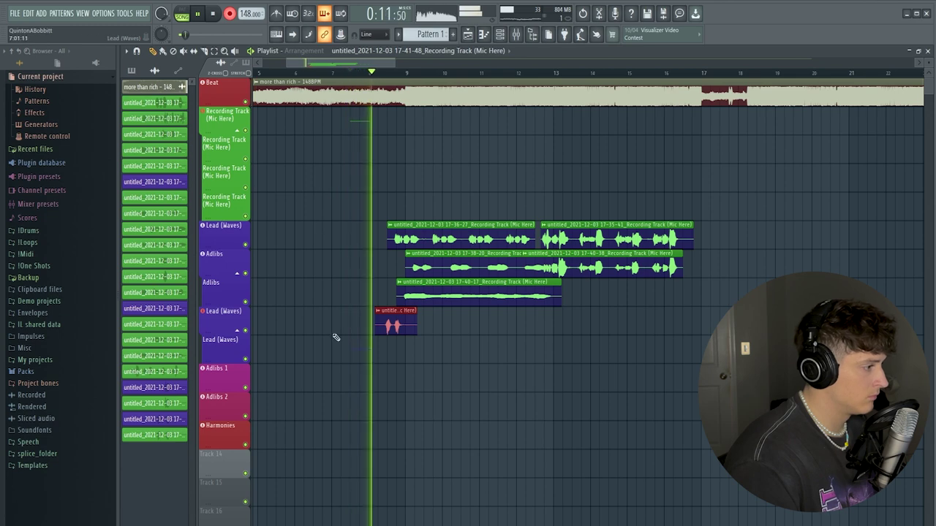
pyautogui.press('space')
pyautogui.click(521, 34)
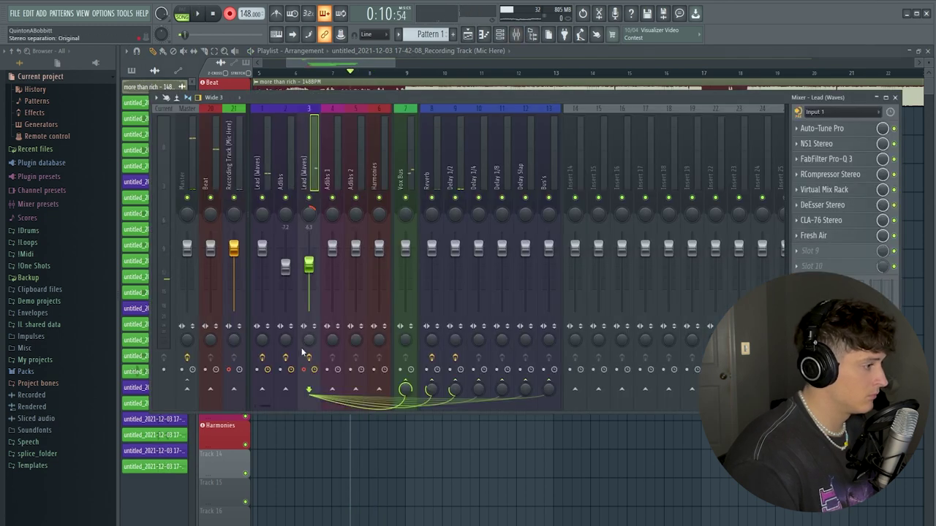
pyautogui.press('F9')
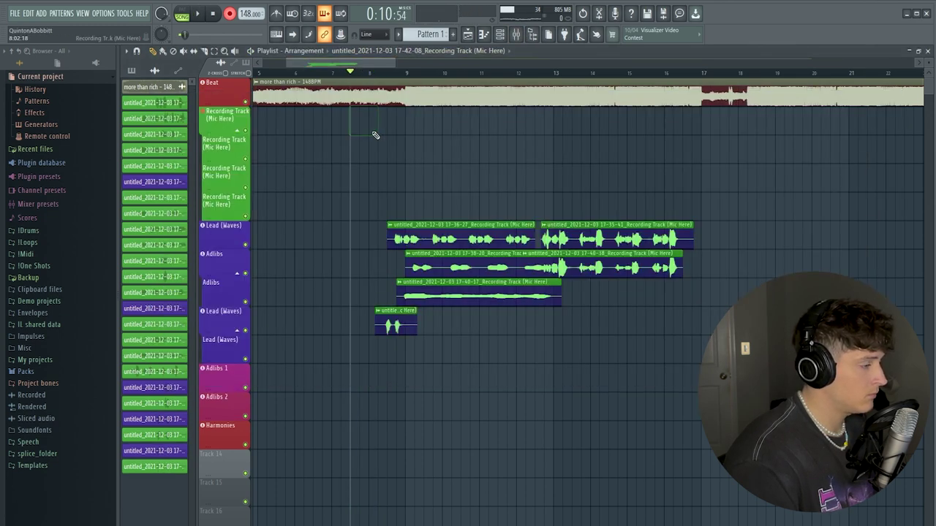
pyautogui.scroll(2, 376, 135)
pyautogui.press('space')
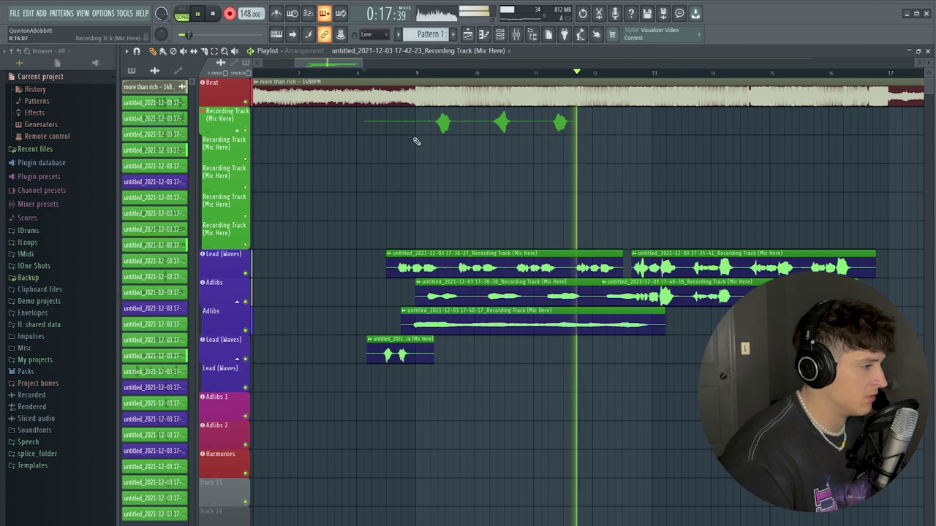
# Lower the second Lead (Waves) fader to about -7.6 dB and play the new adlibs against the other vocals
pyautogui.press('F9')
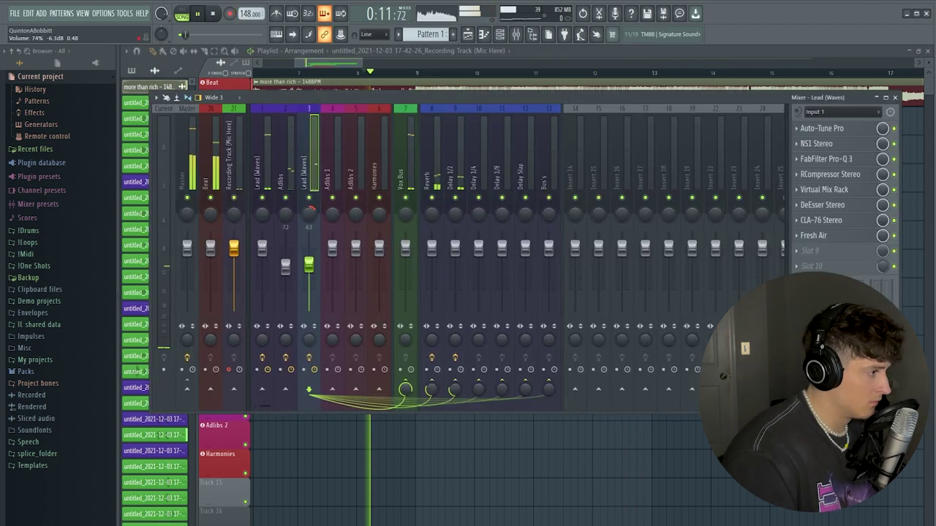
pyautogui.press('F9')
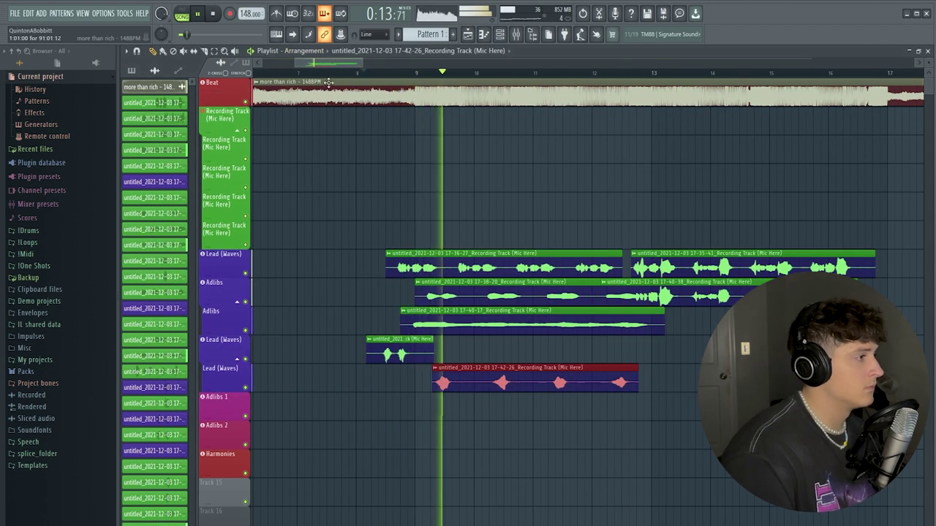
pyautogui.scroll(-5, 340, 66)
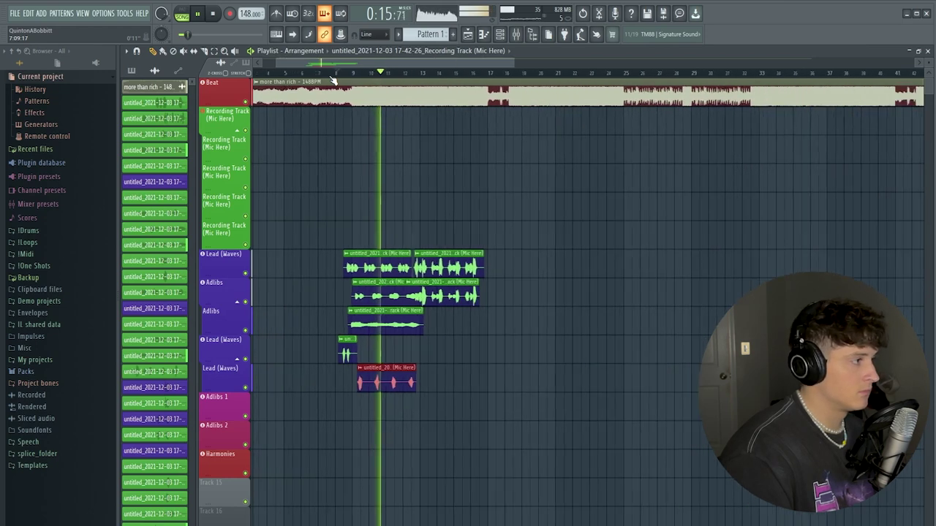
pyautogui.scroll(3, 340, 66)
pyautogui.press('space')
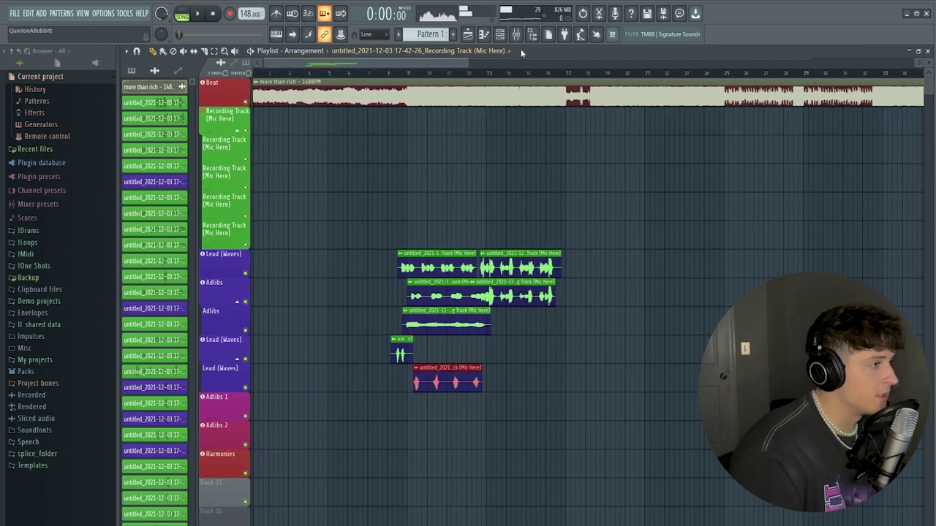
# Set the second Lead (Waves) mixer track's input to (none) and play the arrangement from the intro into the later beat sections
pyautogui.click(517, 34)
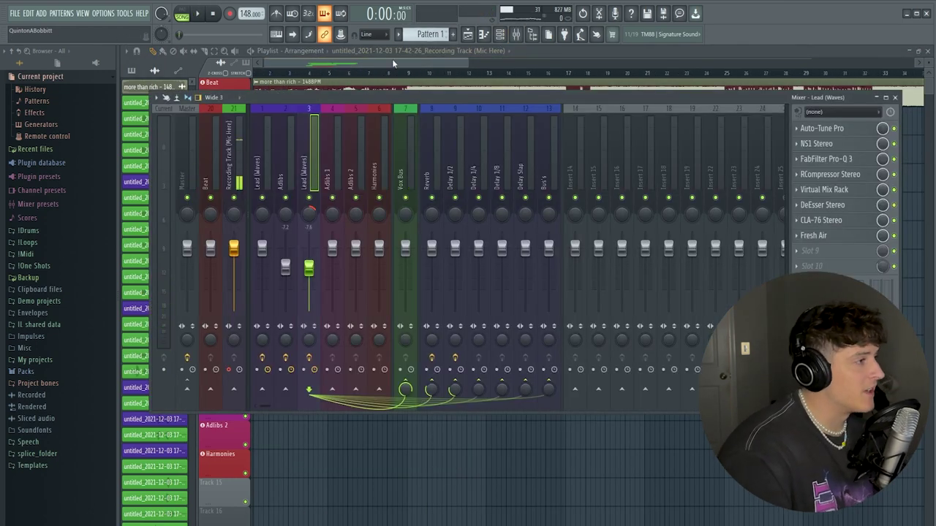
pyautogui.click(392, 64)
pyautogui.scroll(3, 382, 64)
pyautogui.press('space')
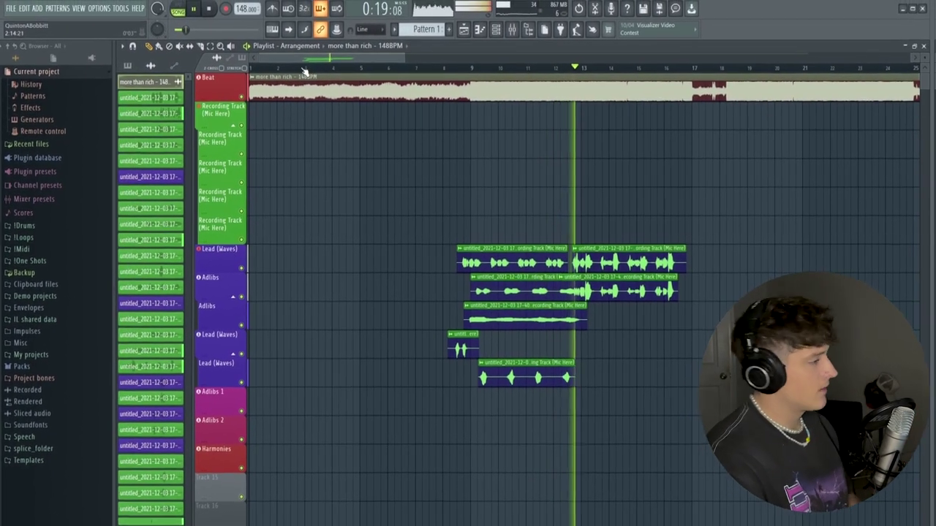
pyautogui.moveTo(321, 55); pyautogui.dragTo(366, 56)
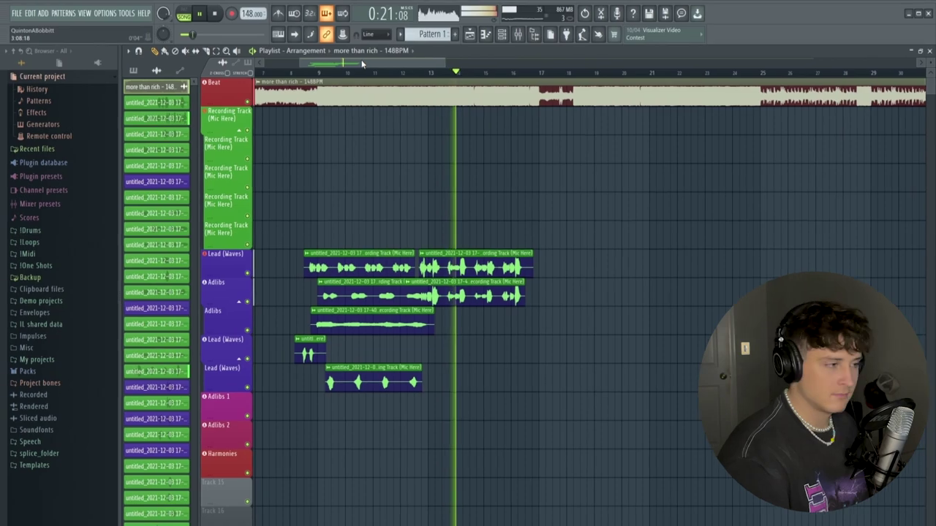
pyautogui.moveTo(364, 59); pyautogui.dragTo(367, 64)
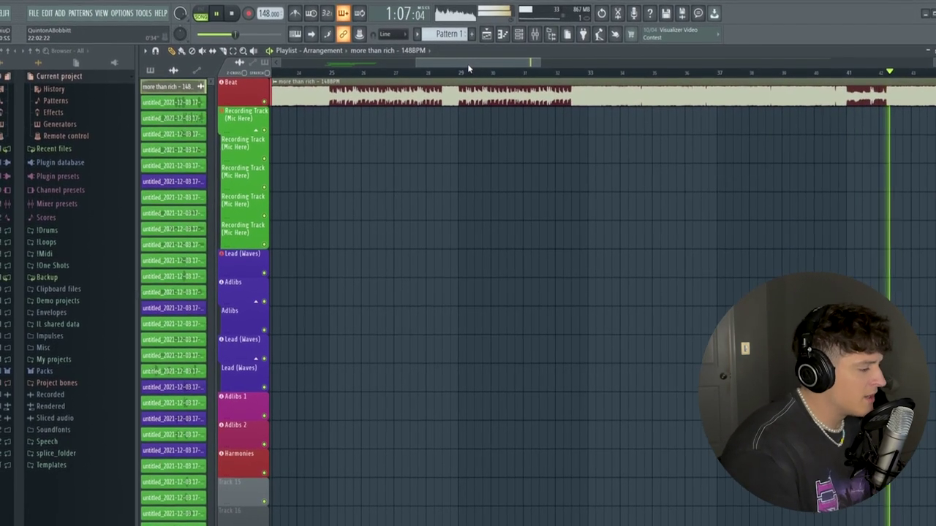
pyautogui.scroll(-2, 444, 59)
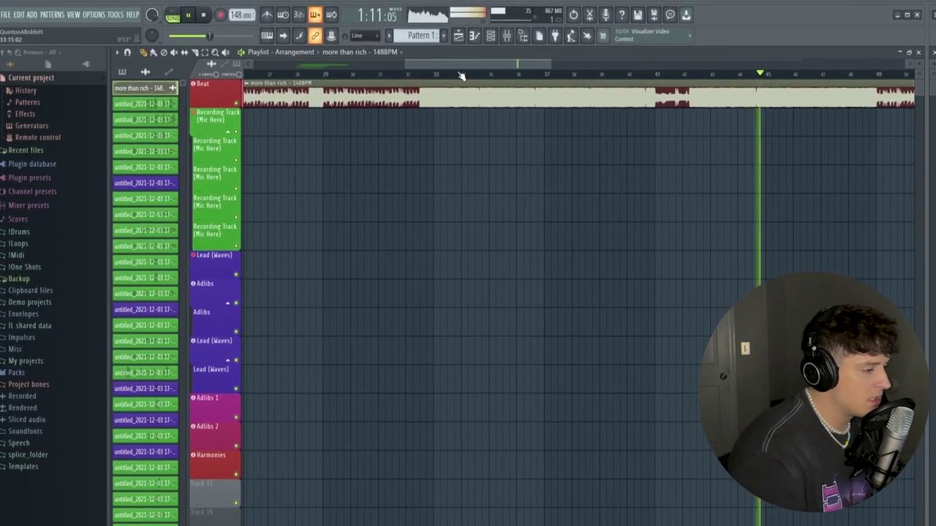